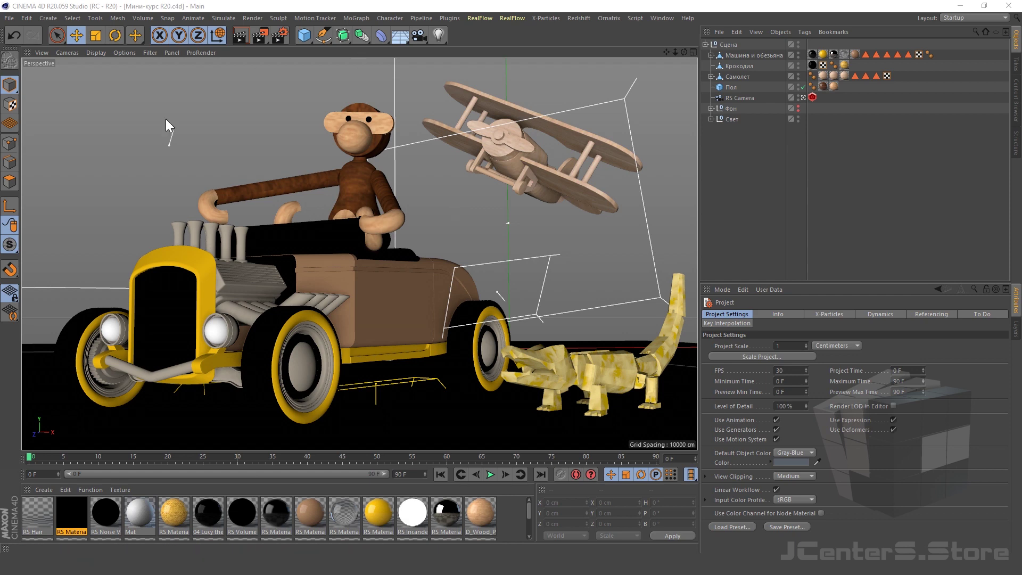
Open Render Settings, move the window down, and choose Redshift as the renderer
click(280, 35)
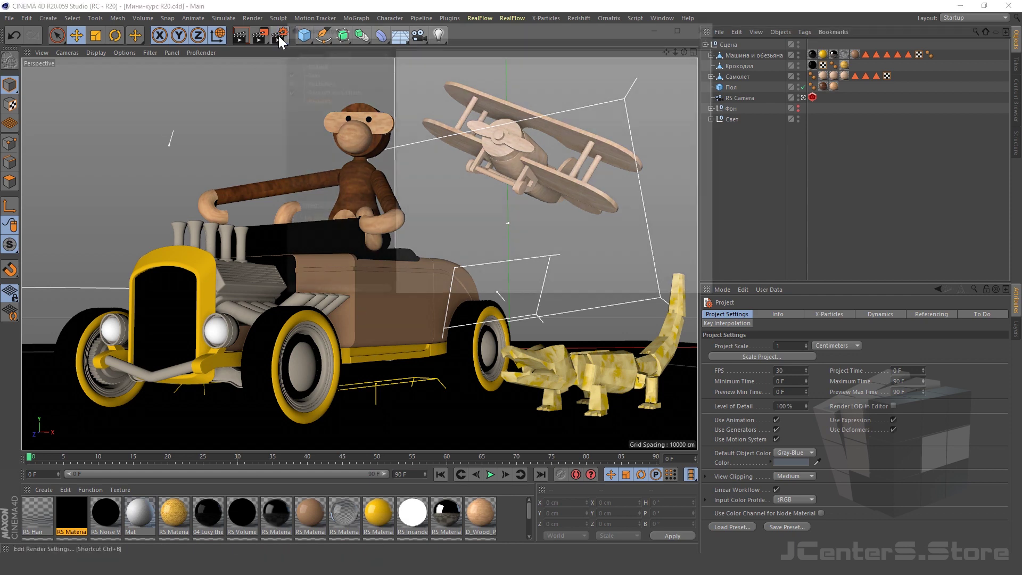
drag(382, 39, 356, 127)
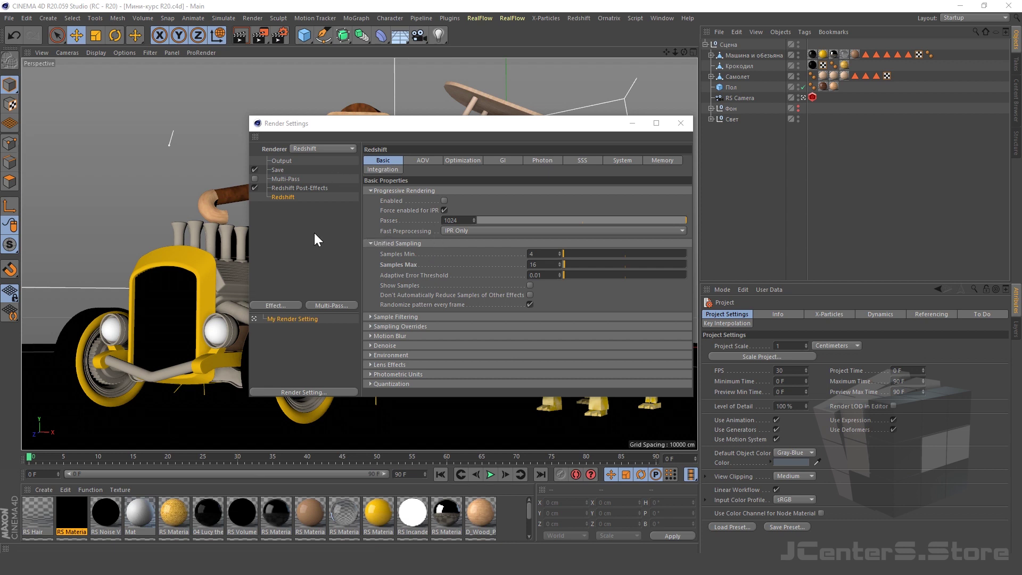
click(309, 147)
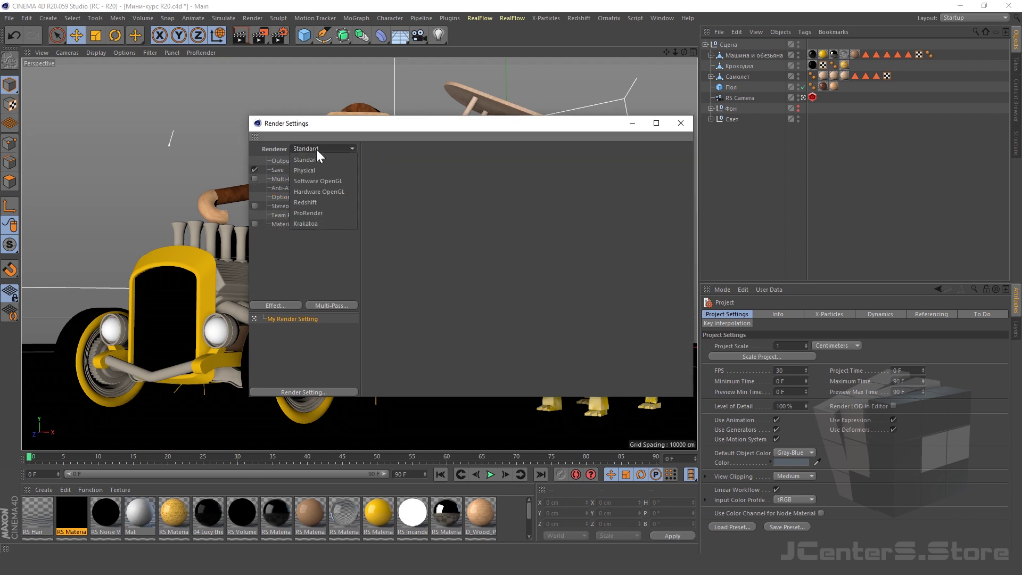
click(319, 201)
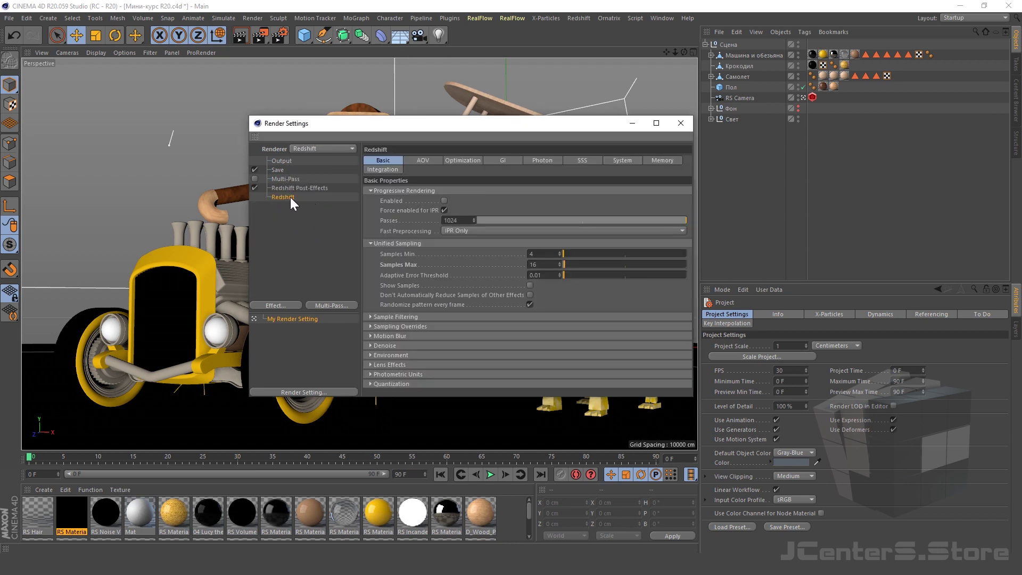
Check the Output page, then show the Redshift AOV tab
click(282, 161)
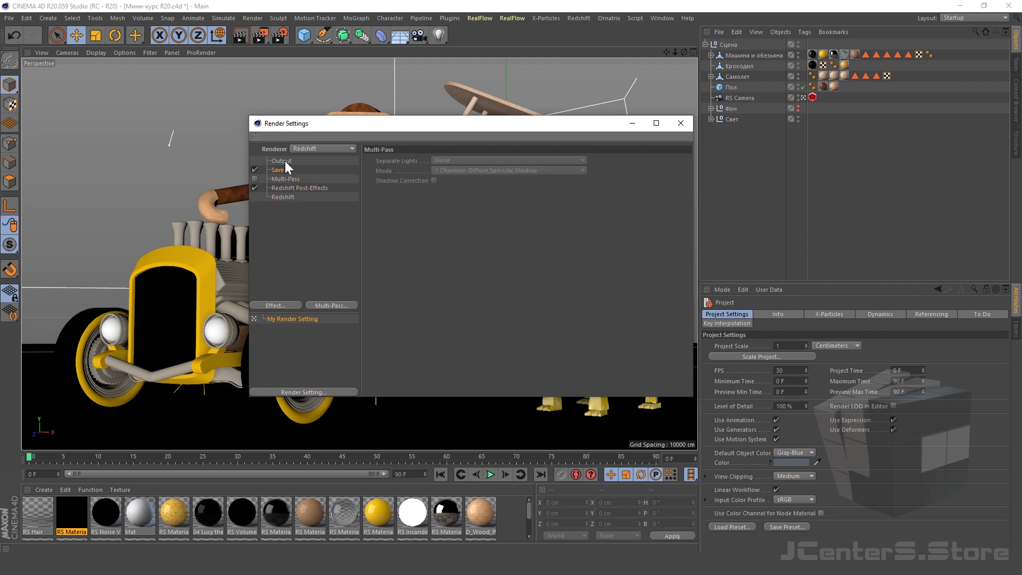
click(287, 197)
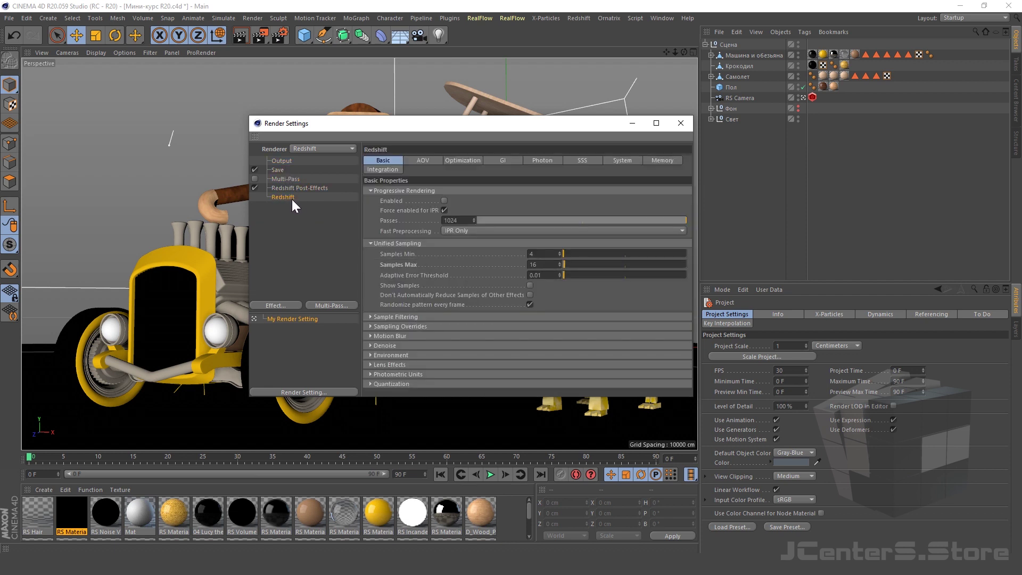
click(424, 165)
Open the Redshift RenderView for interactive rendering, with Render Settings moved aside
drag(373, 123, 573, 137)
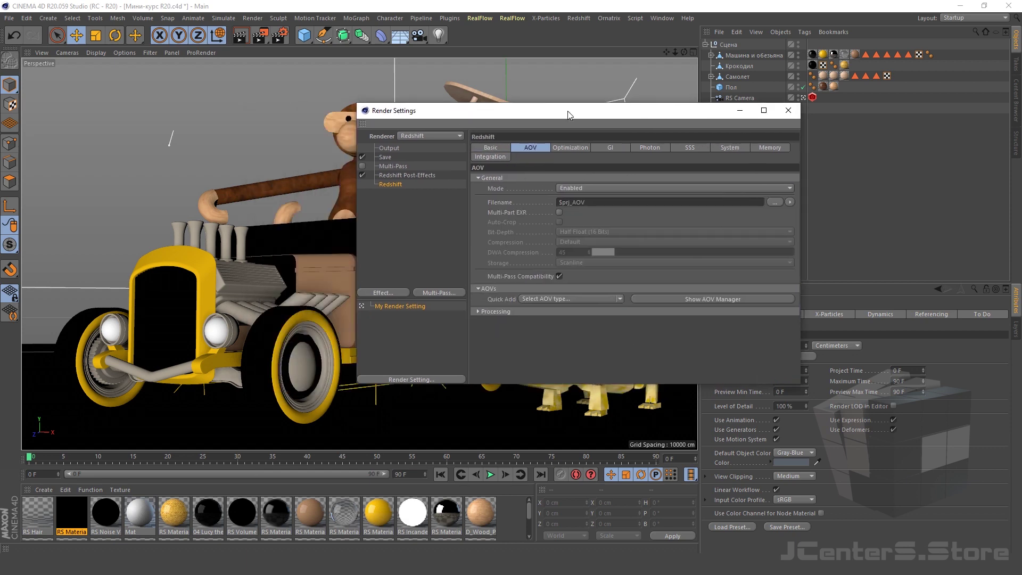
click(579, 18)
click(607, 95)
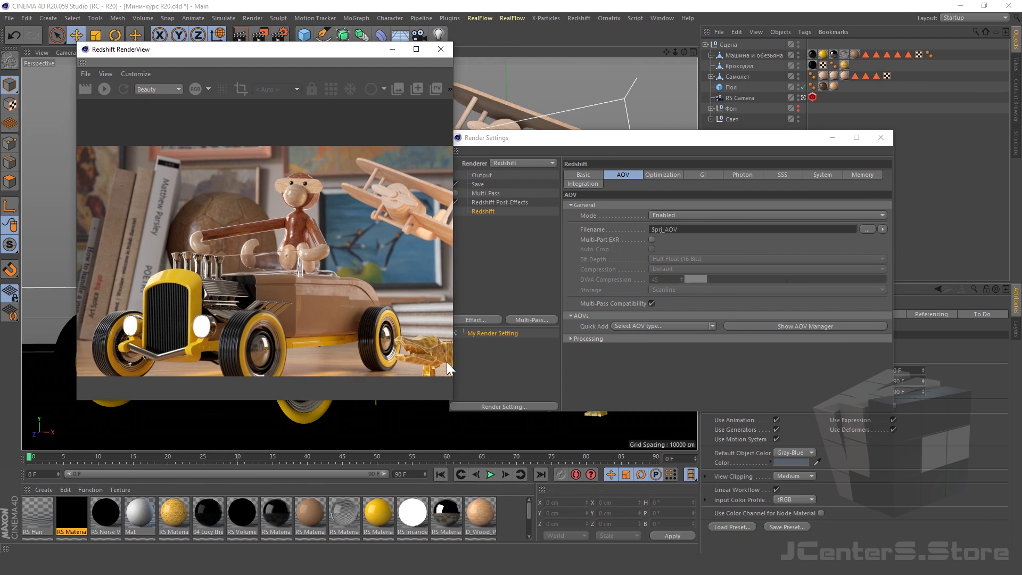
scroll(257, 275, up, 3)
scroll(257, 275, up, 1)
drag(532, 137, 601, 151)
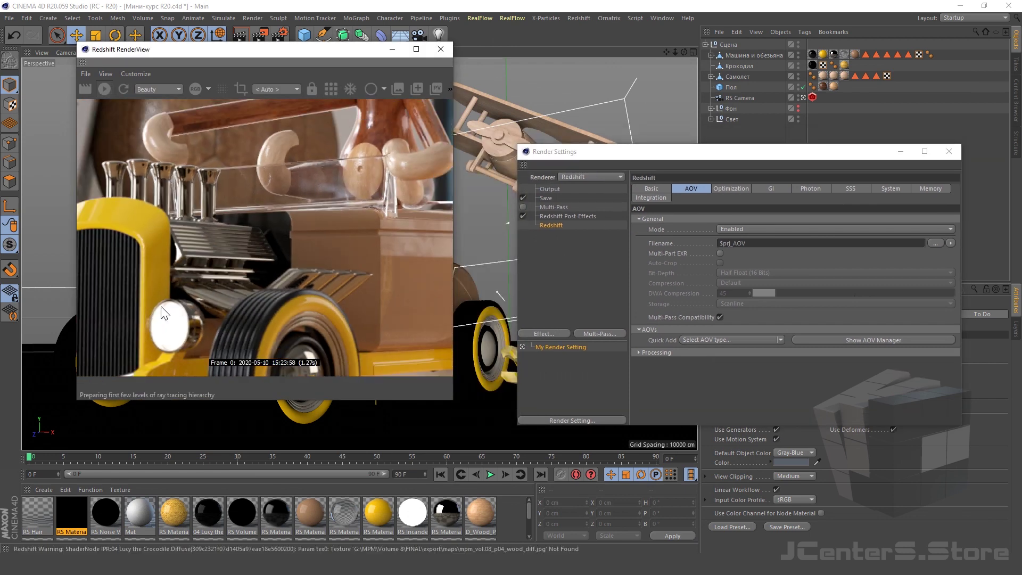
Limit rendering to a region around the engine and preview the Quick Add AOV list without adding any
ctrl+drag(121, 153, 344, 361)
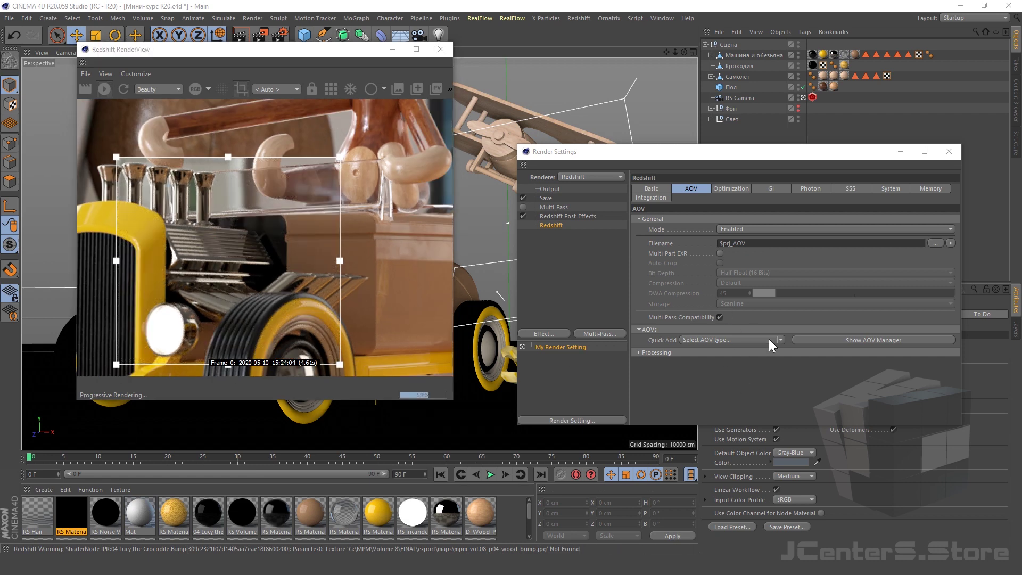
click(769, 339)
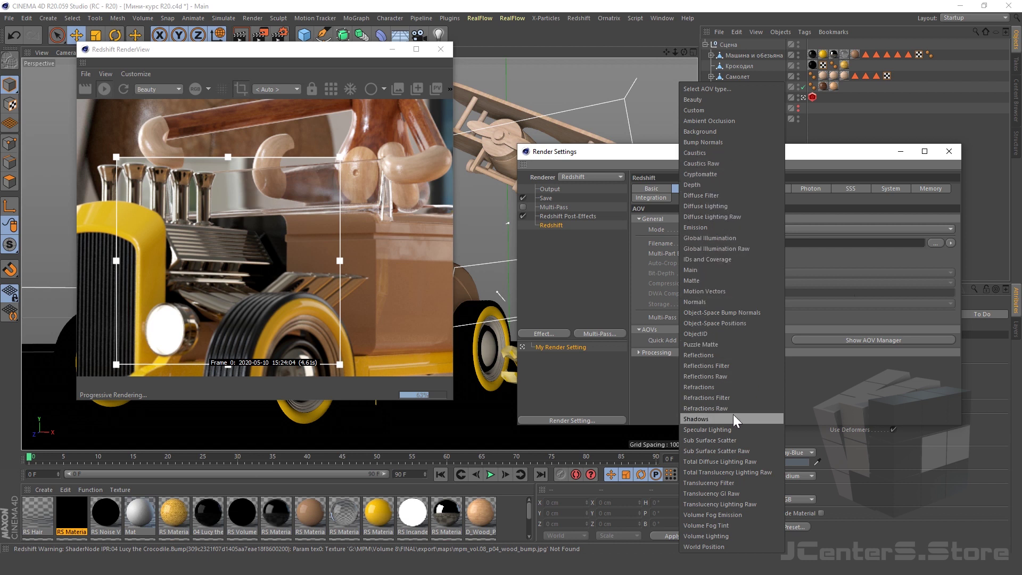
click(867, 262)
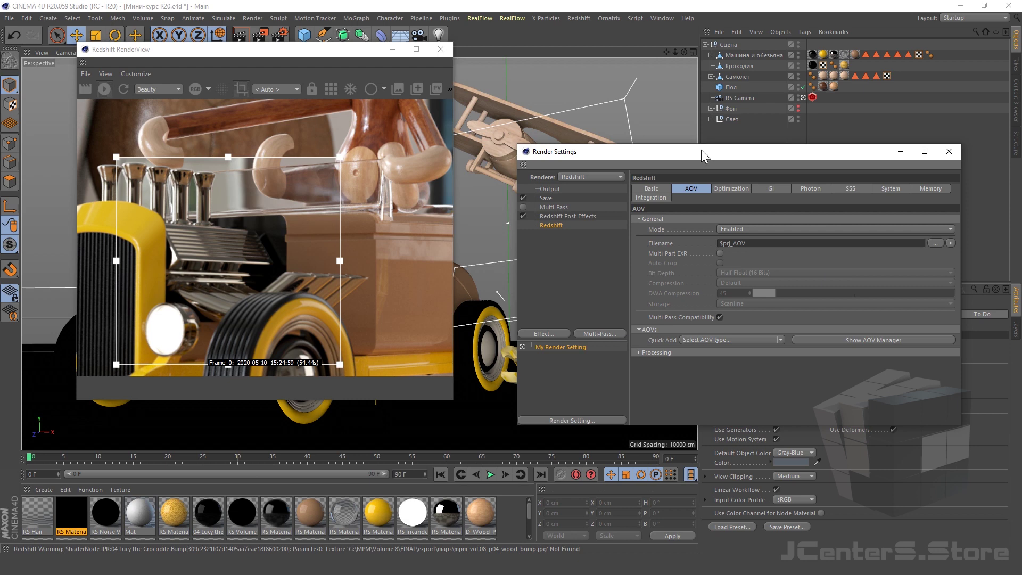
drag(702, 150, 686, 130)
Open the Redshift AOV Manager, moved right and narrowed
click(833, 322)
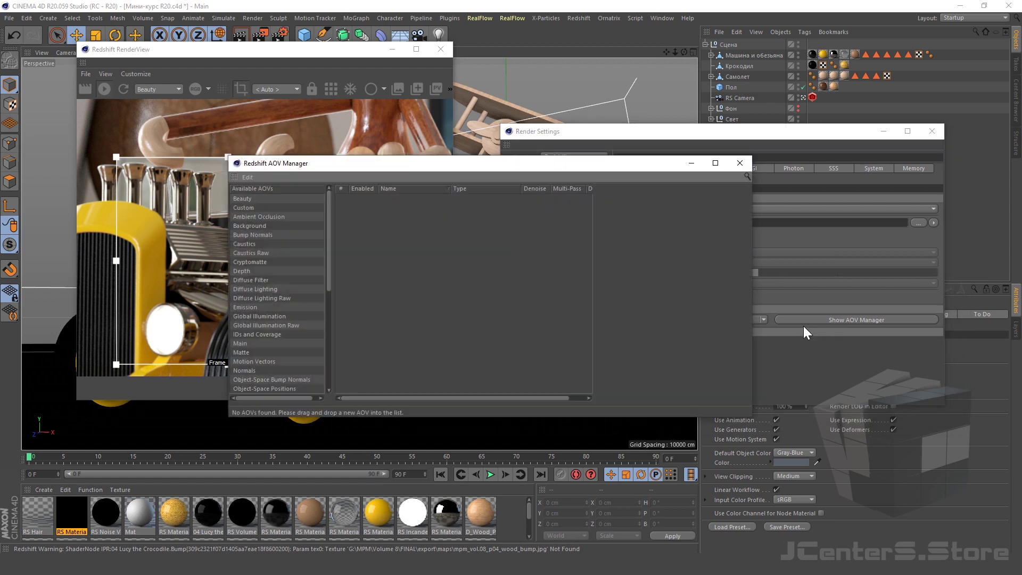
mouse_move(484, 162)
mouse_down()
mouse_move(706, 174)
mouse_move(721, 184)
mouse_up()
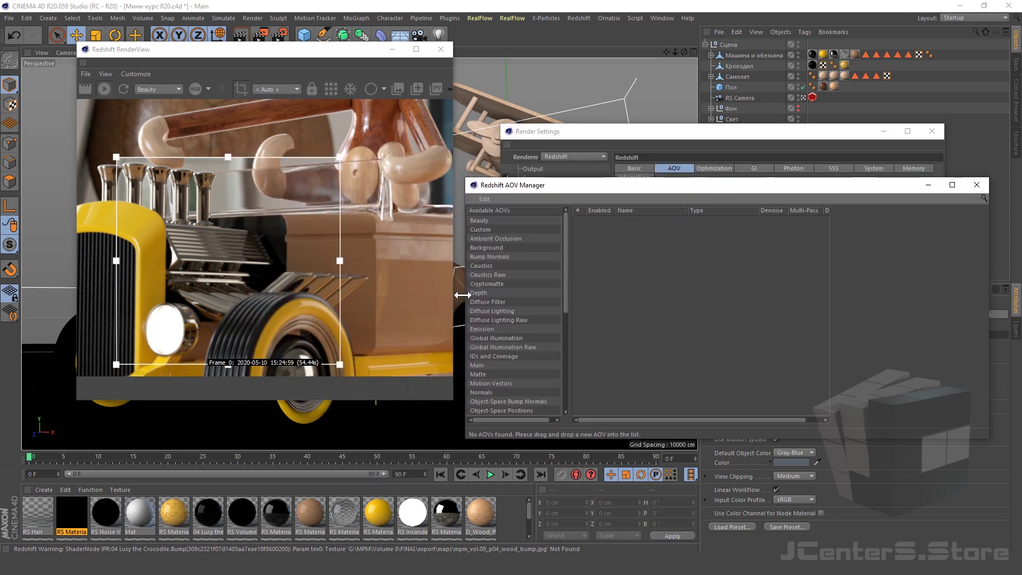
drag(462, 295, 509, 295)
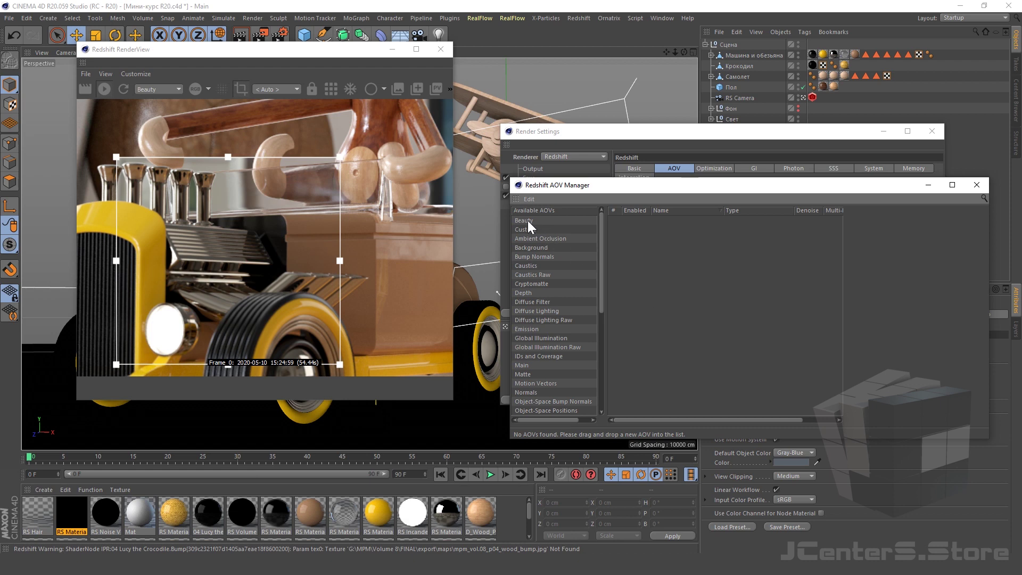
Add Beauty, Emission and Normals AOVs to the AOV list
drag(528, 220, 666, 242)
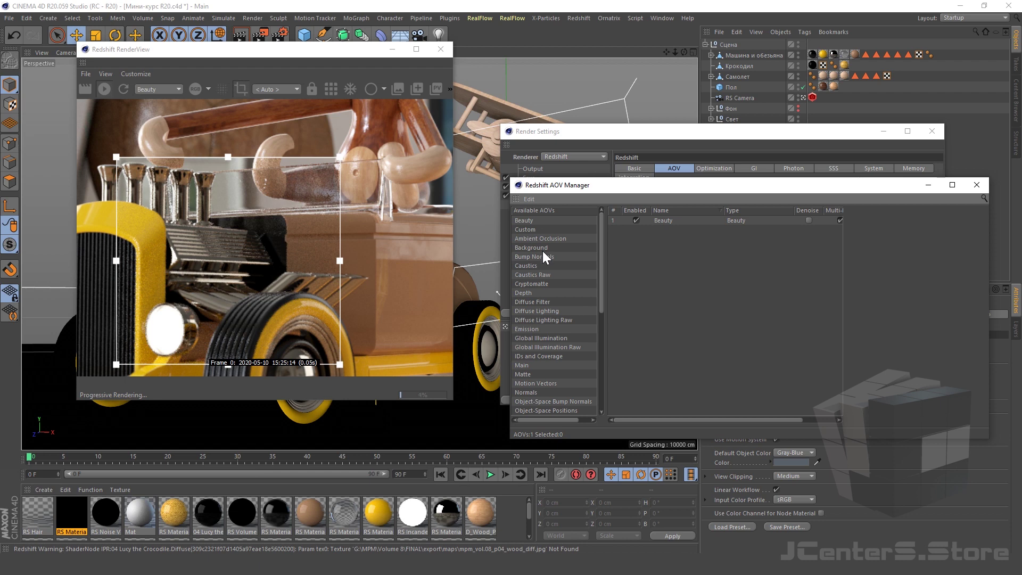
drag(532, 329, 691, 327)
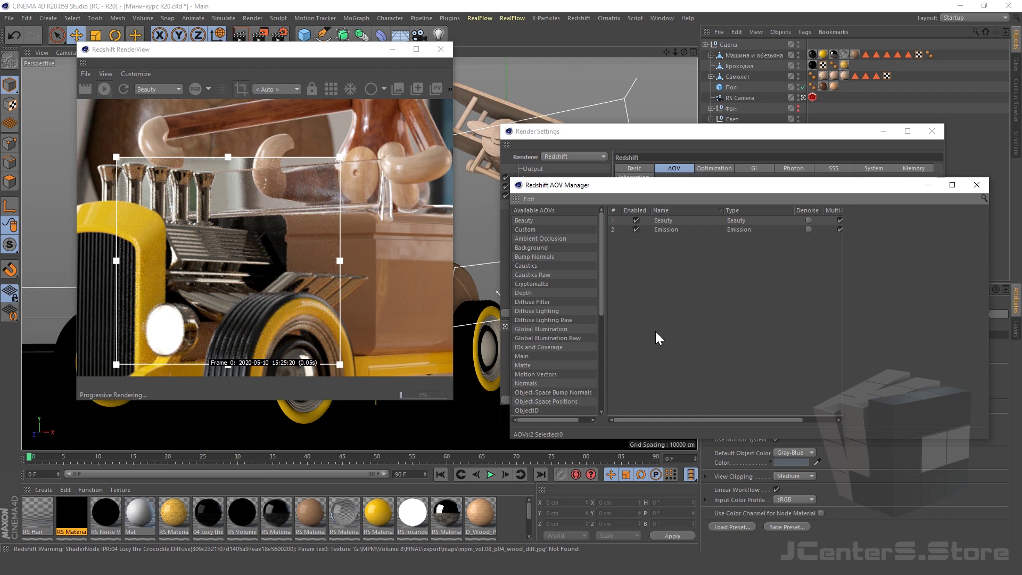
scroll(554, 329, down, 5)
mouse_move(530, 256)
mouse_down()
mouse_move(703, 285)
mouse_move(745, 304)
mouse_up()
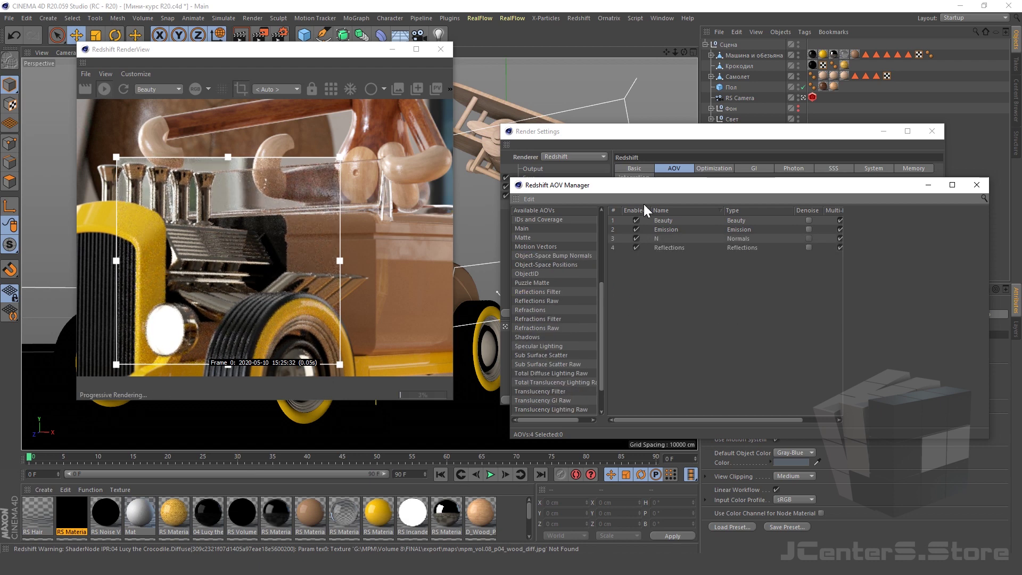
scroll(268, 287, down, 2)
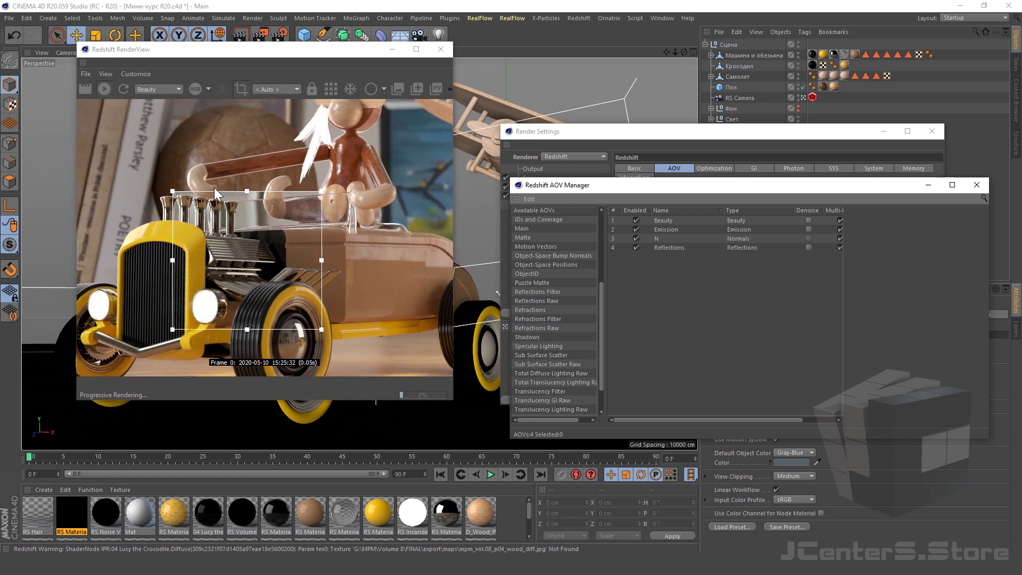
Turn off progressive rendering and clear the render region so the full car frame renders
click(336, 87)
scroll(257, 258, down, 2)
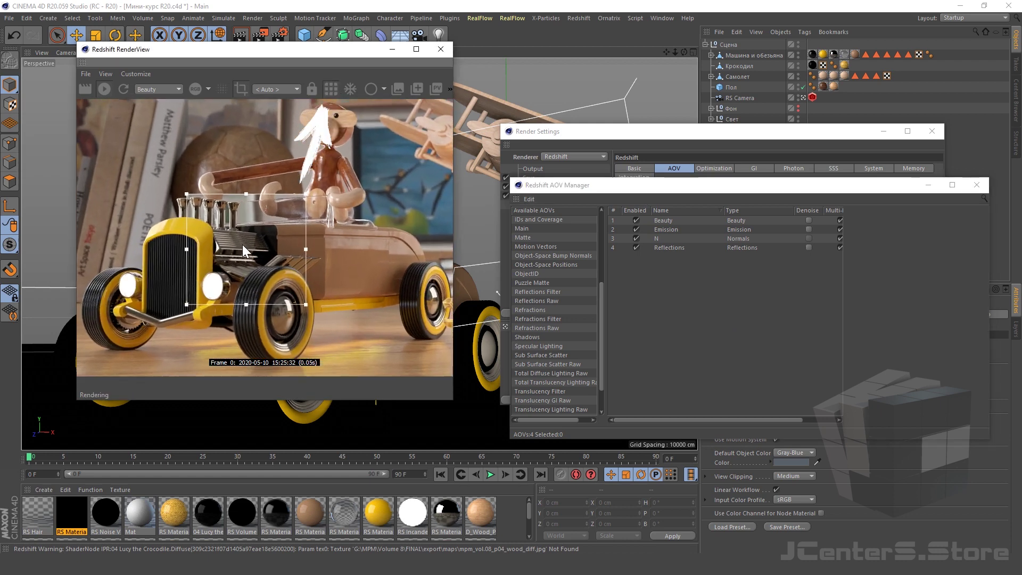
scroll(241, 244, up, 1)
click(242, 87)
scroll(257, 213, down, 1)
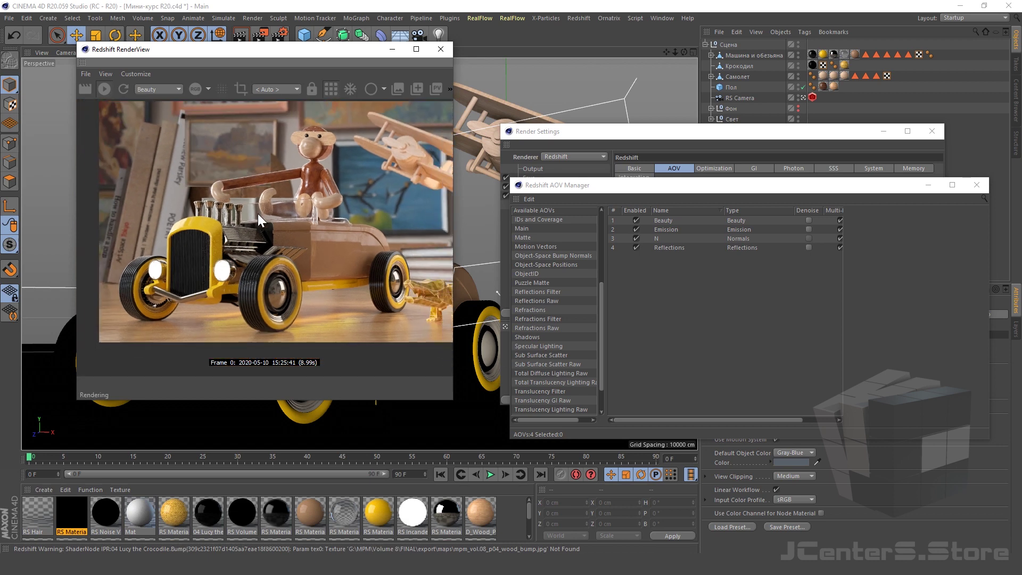
scroll(262, 224, up, 2)
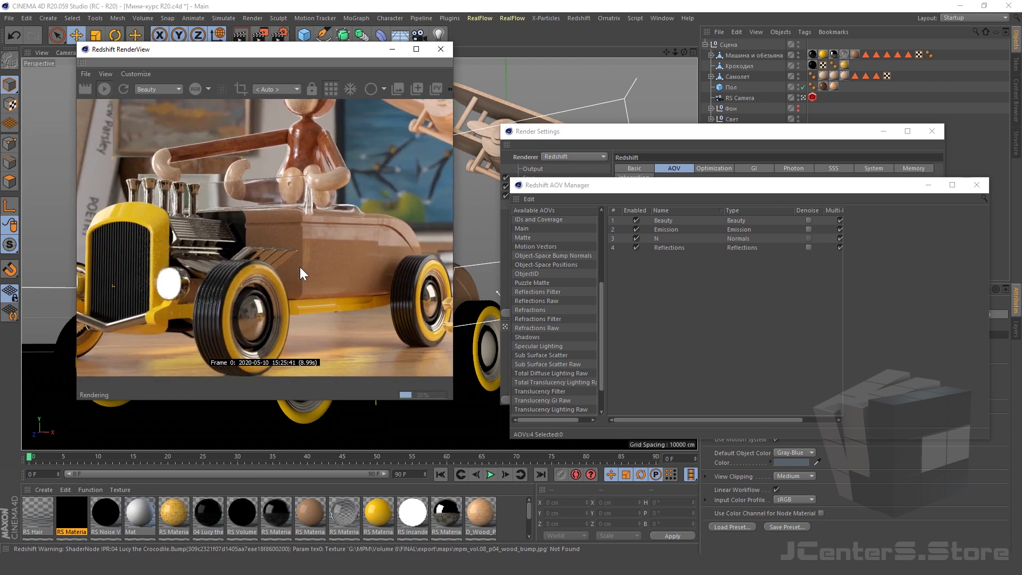
scroll(149, 282, down, 1)
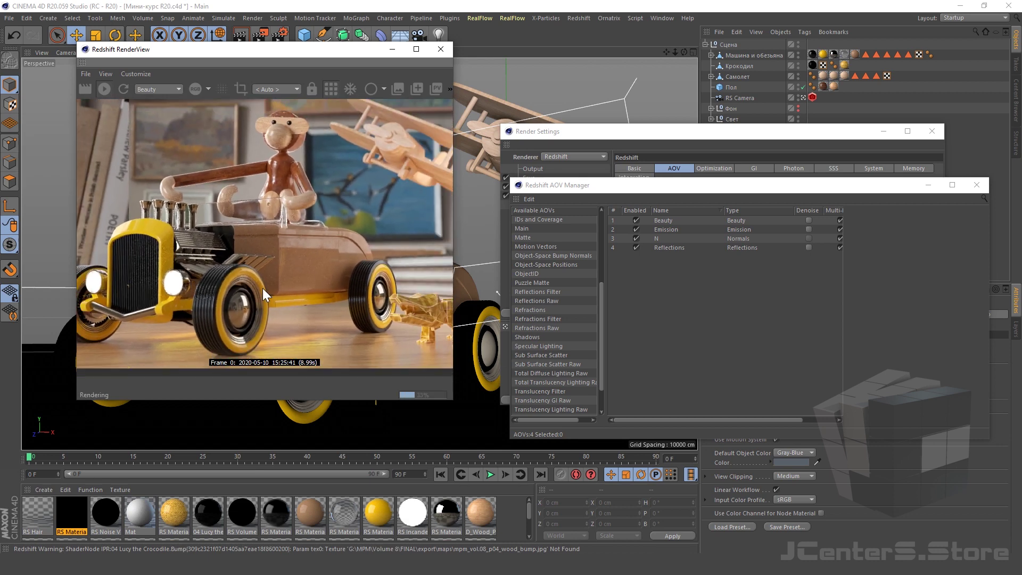
scroll(261, 288, down, 1)
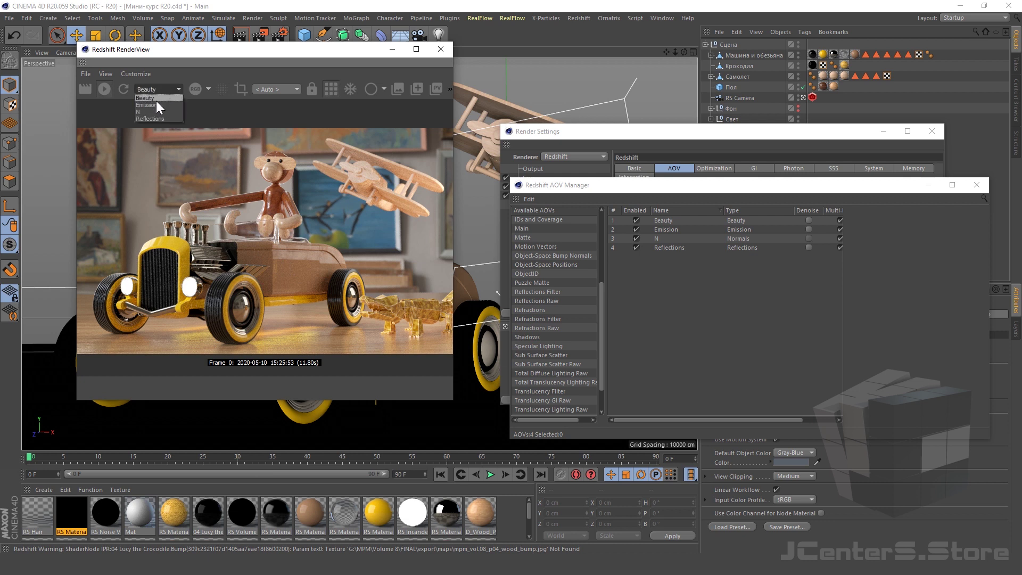
Preview the Emission and N normals passes in the RenderView
click(146, 105)
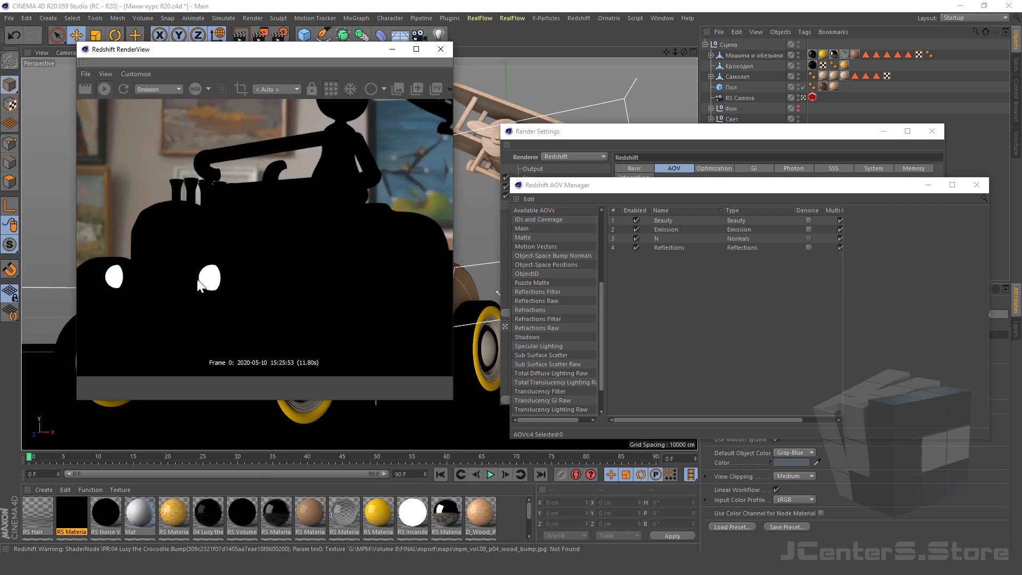
scroll(190, 261, down, 2)
click(154, 89)
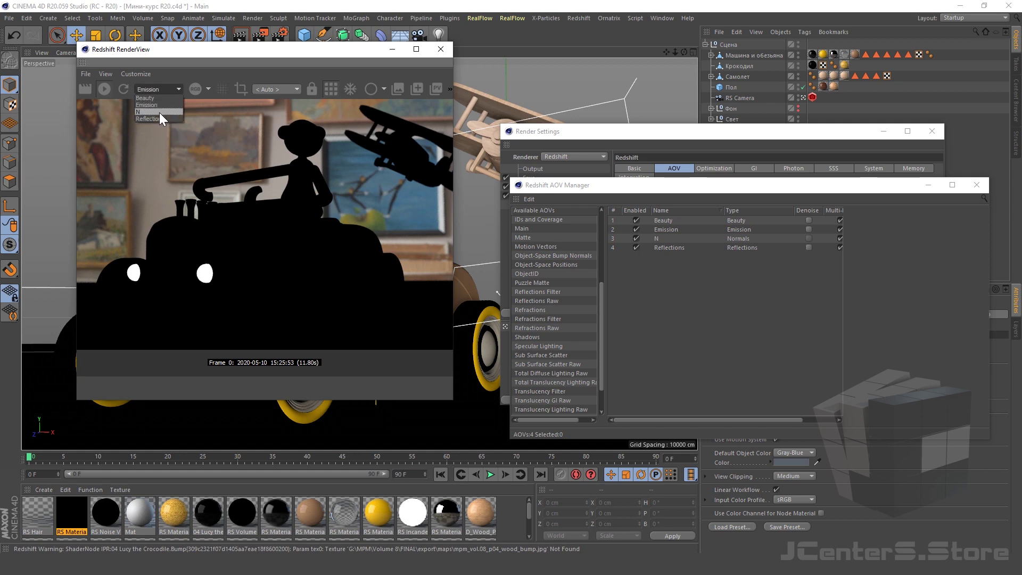
click(159, 113)
scroll(177, 266, down, 2)
scroll(259, 239, down, 1)
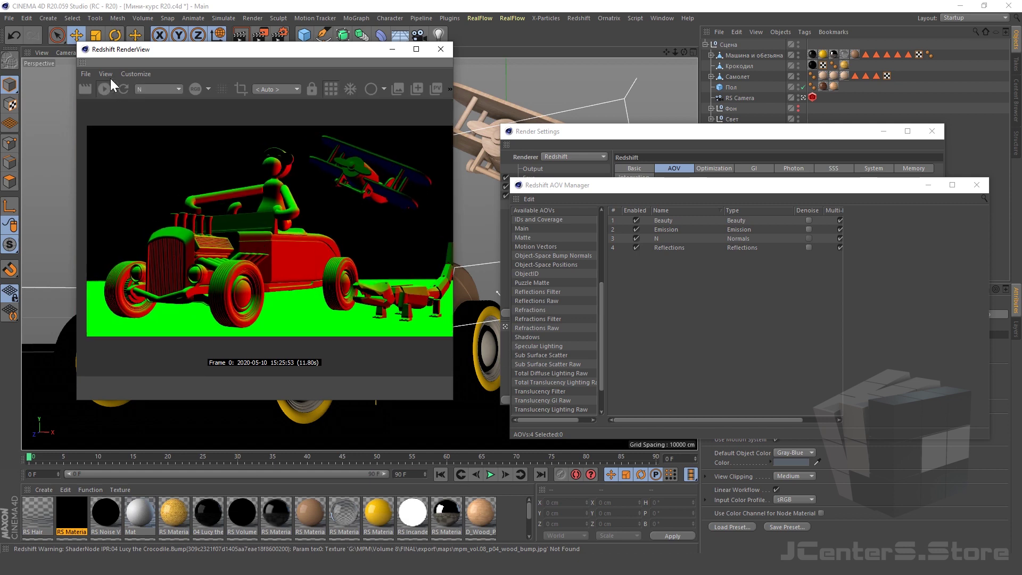
Preview the Reflections pass, return to Beauty, and hide the AOV Manager
click(165, 117)
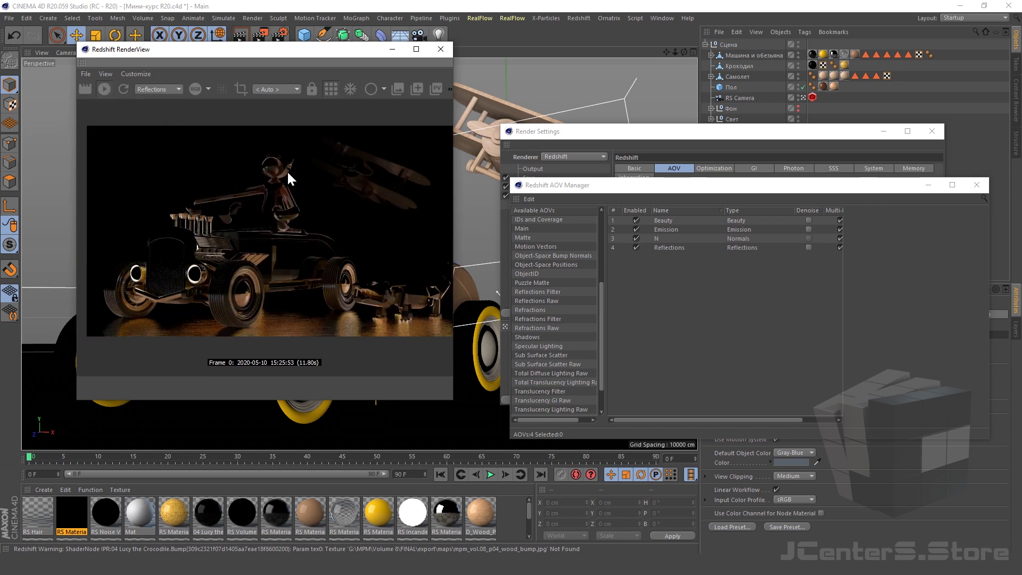
scroll(290, 170, up, 2)
scroll(294, 169, down, 1)
click(164, 91)
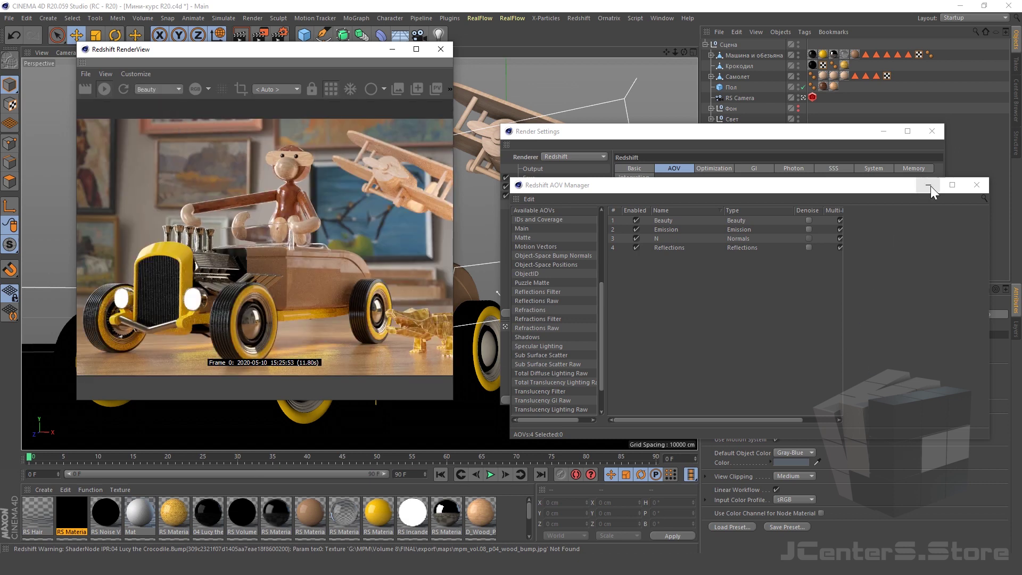
click(930, 186)
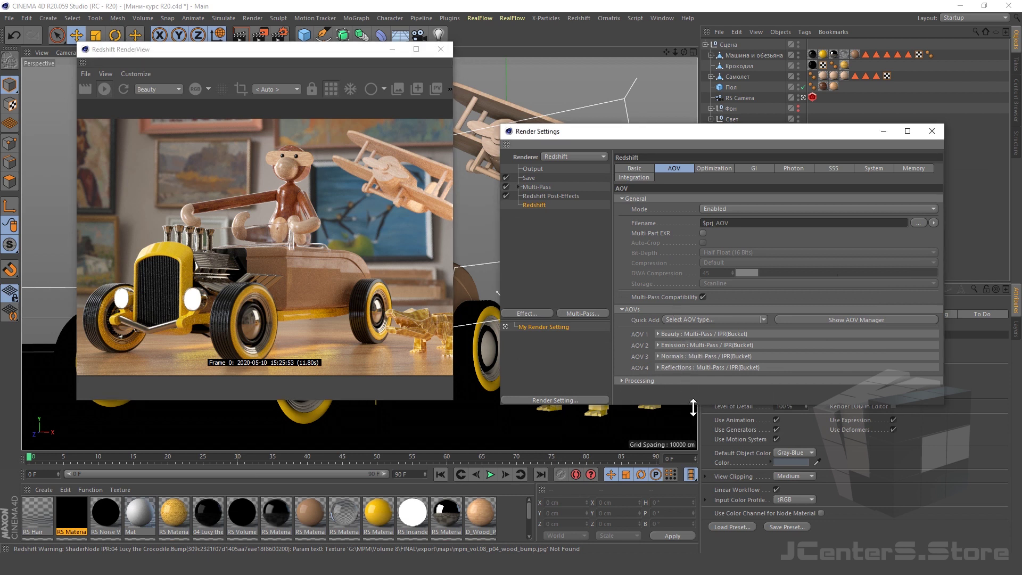
Enlarge Render Settings and enable Multi-Part EXR AOV output at Float (32 Bits)
drag(691, 404, 694, 497)
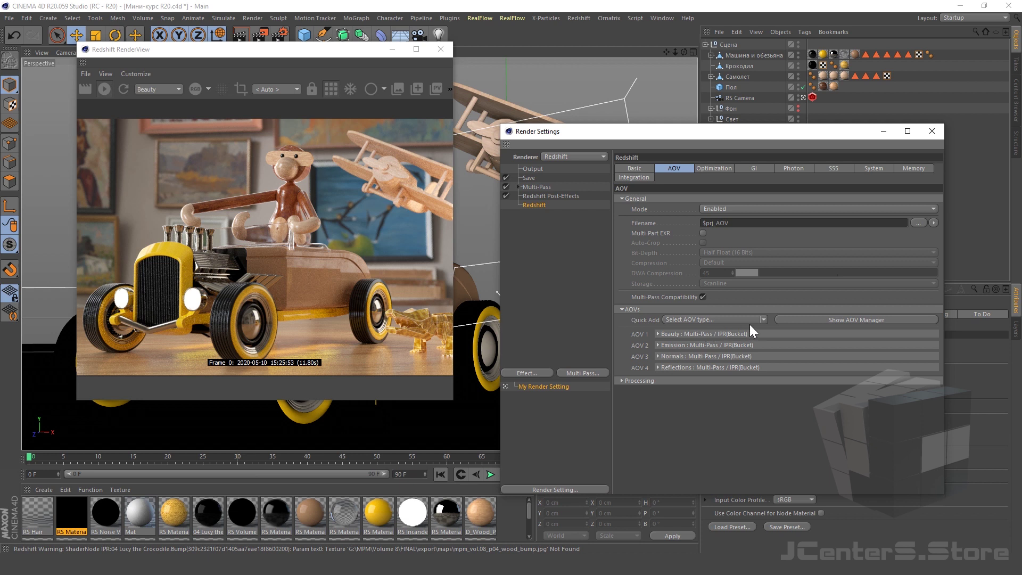
click(726, 333)
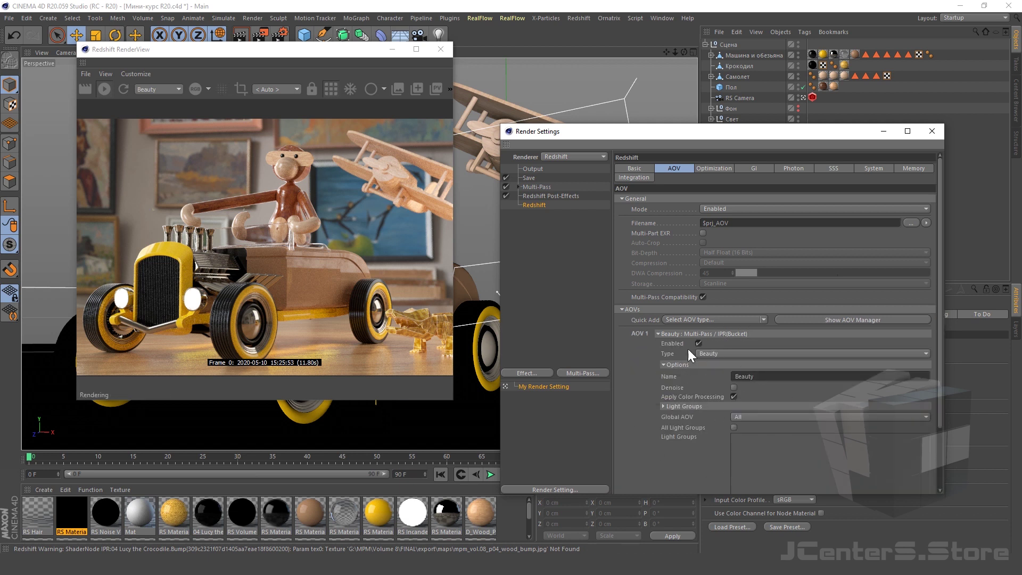
click(682, 334)
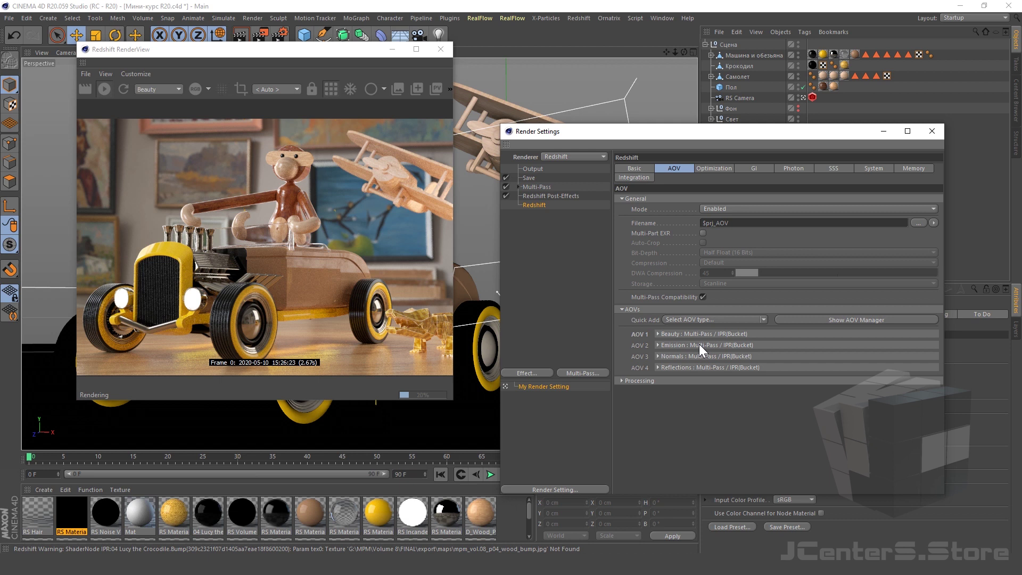
click(703, 233)
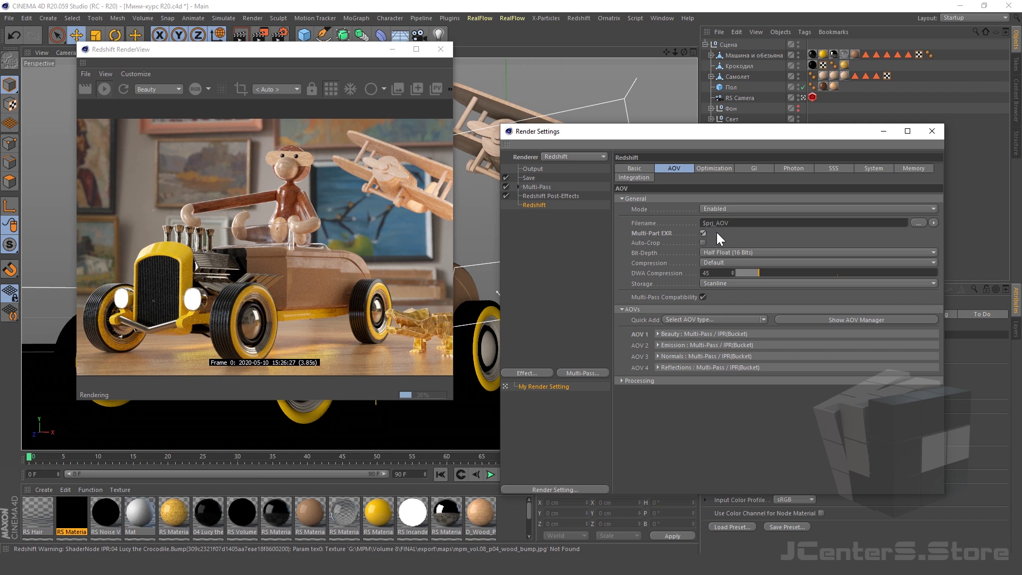
click(716, 253)
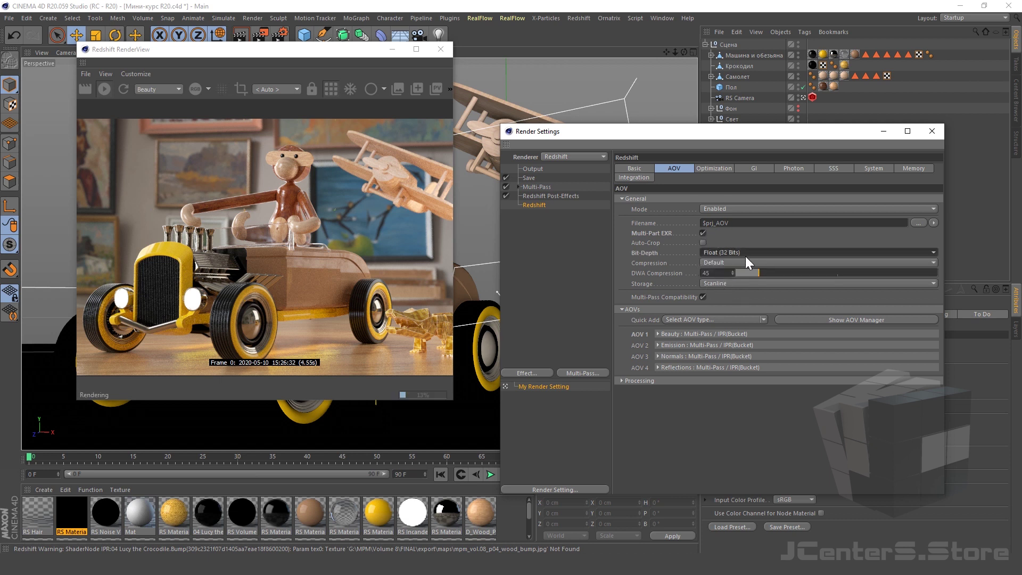
click(712, 170)
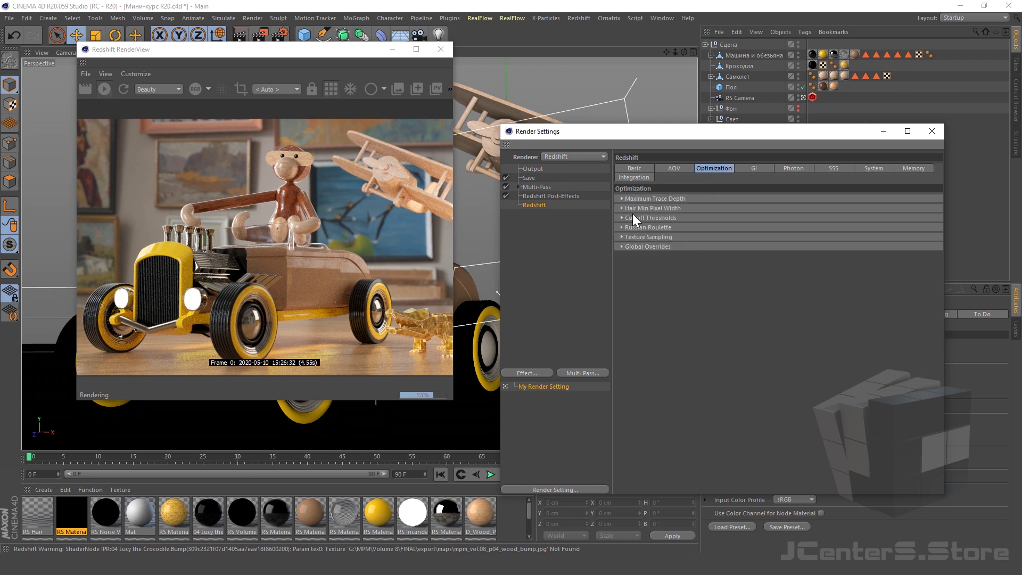
Expand Maximum Trace Depth to show Reflection 4, Refraction 6 and Combined 6
click(648, 198)
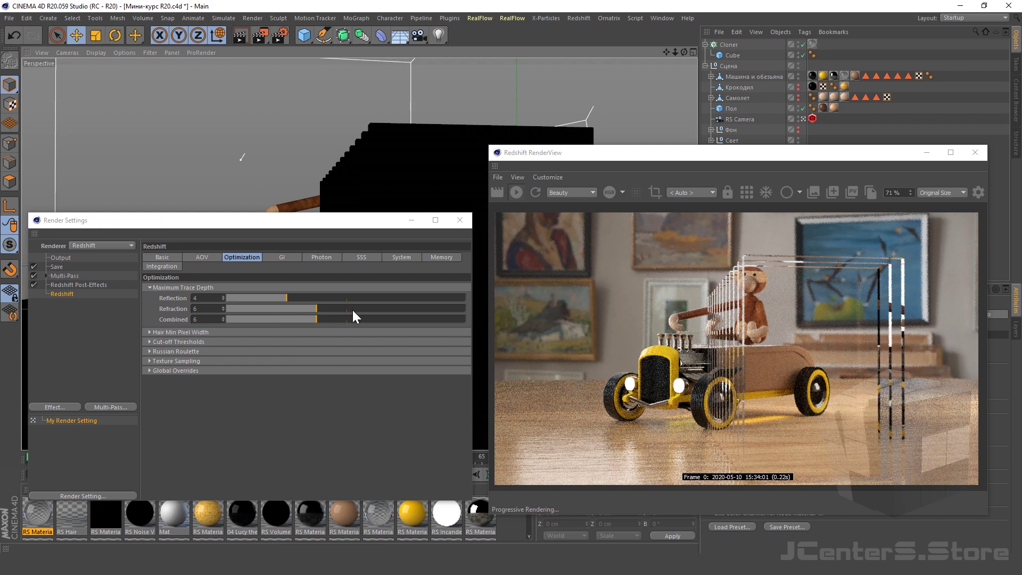
Try Reflection trace depth 0 then 4, and raise Refraction and Combined depths to 16
mouse_move(319, 297)
mouse_down()
mouse_move(219, 297)
mouse_move(272, 298)
mouse_up()
click(288, 298)
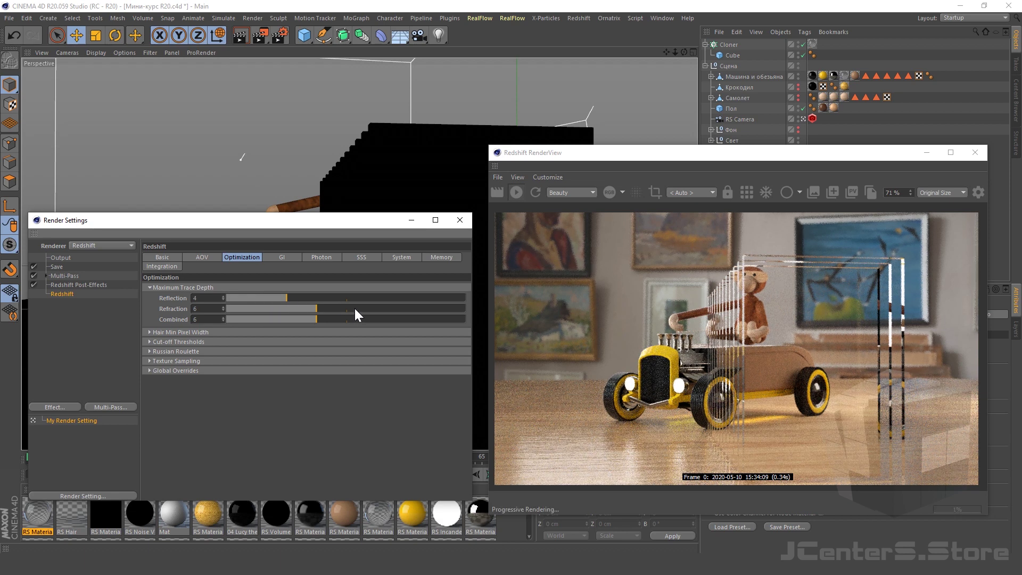
drag(355, 309, 490, 312)
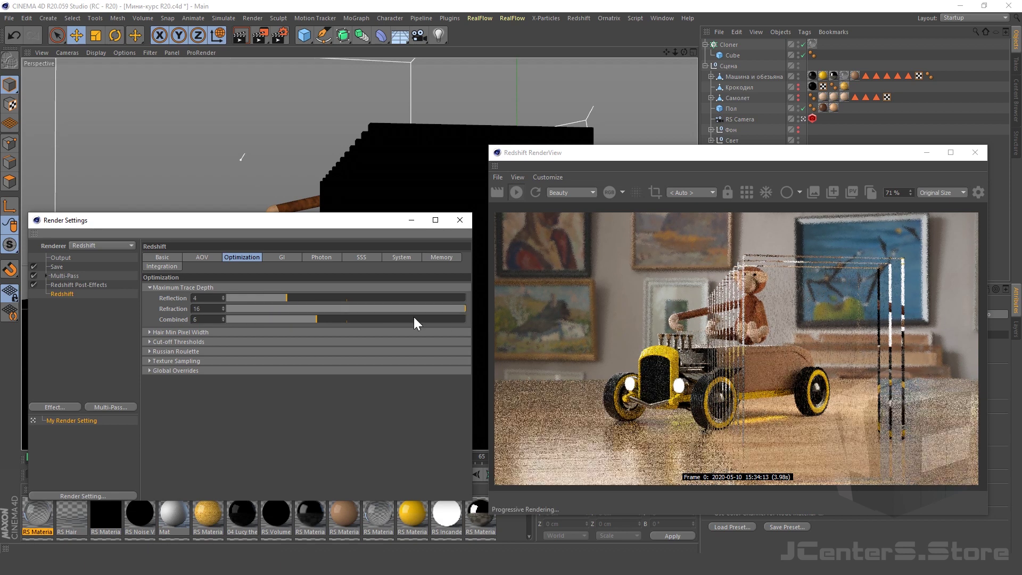
mouse_move(413, 319)
mouse_down()
mouse_move(393, 319)
mouse_move(452, 319)
mouse_up()
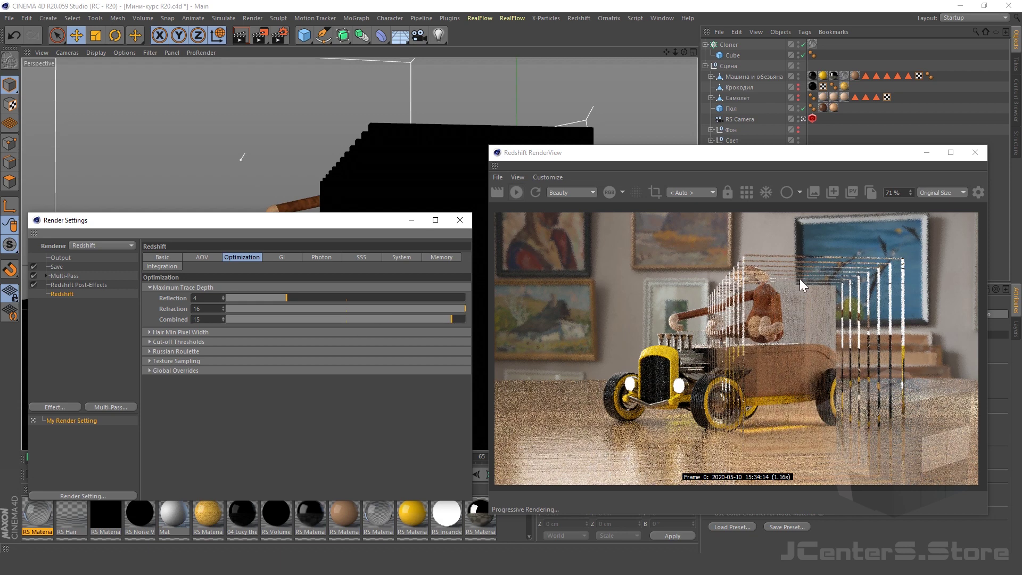
click(464, 319)
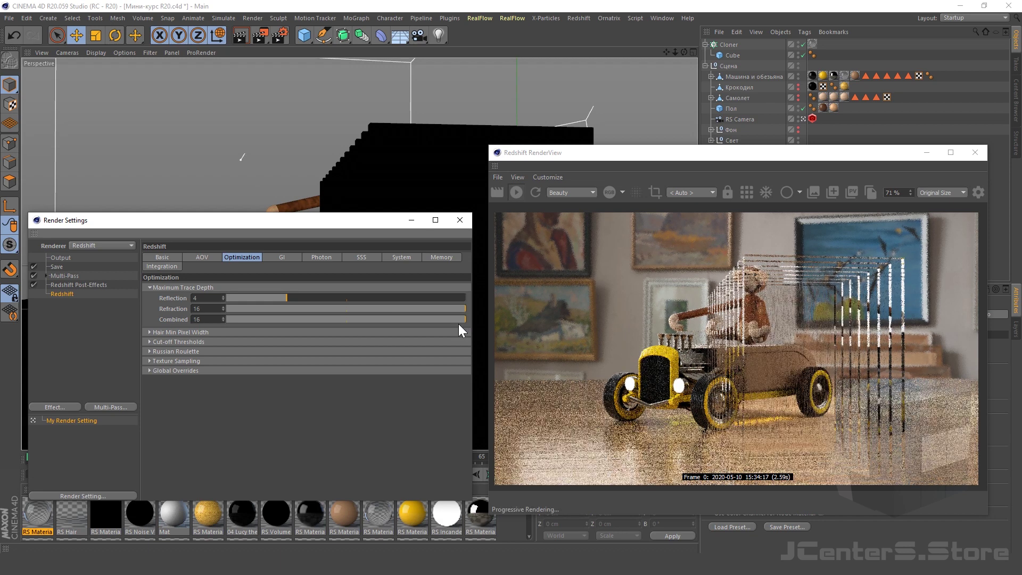
click(223, 317)
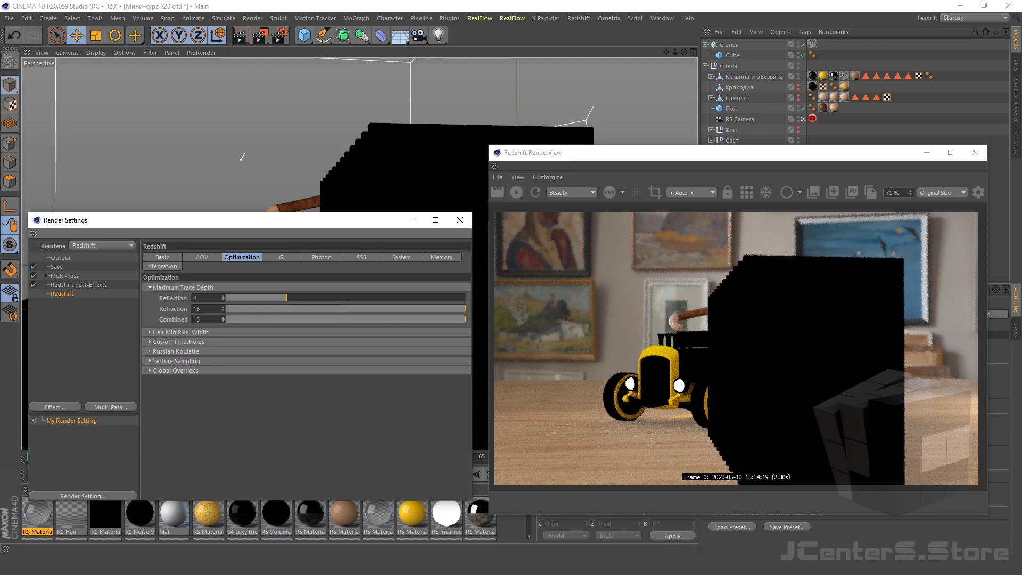
Lower the trace depths again, then restore Reflection 4, Refraction 6 and Combined 6
mouse_move(348, 310)
mouse_down()
mouse_move(279, 309)
mouse_move(491, 305)
mouse_move(286, 298)
mouse_up()
drag(463, 309, 301, 309)
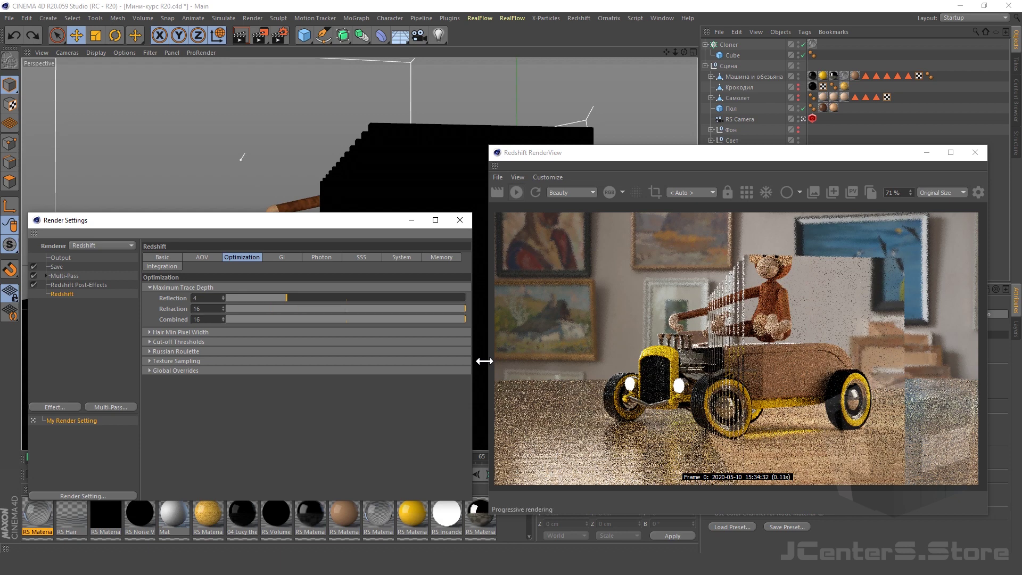
double_click(210, 309)
text(16)
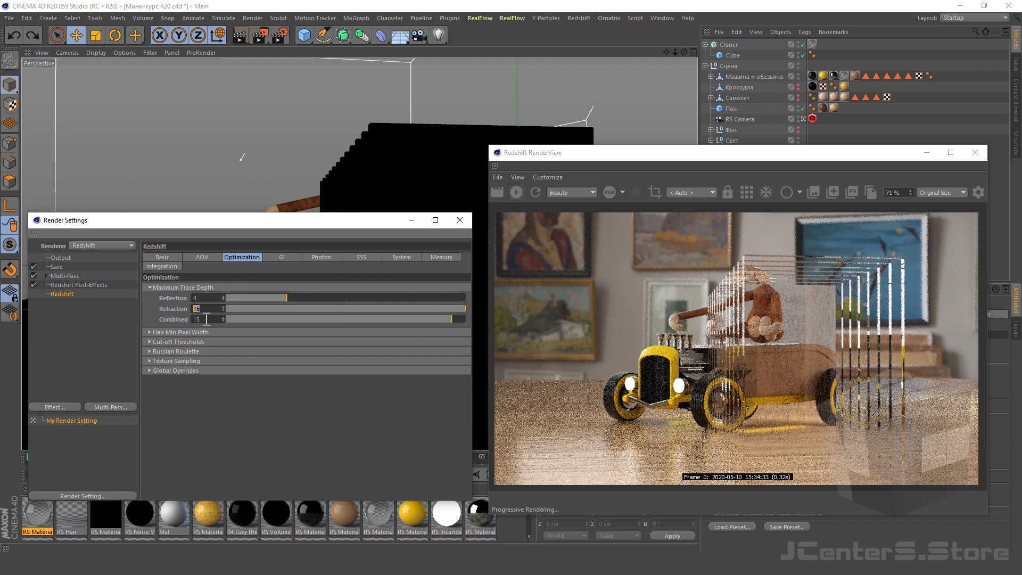
key(BackSpace)
click(169, 325)
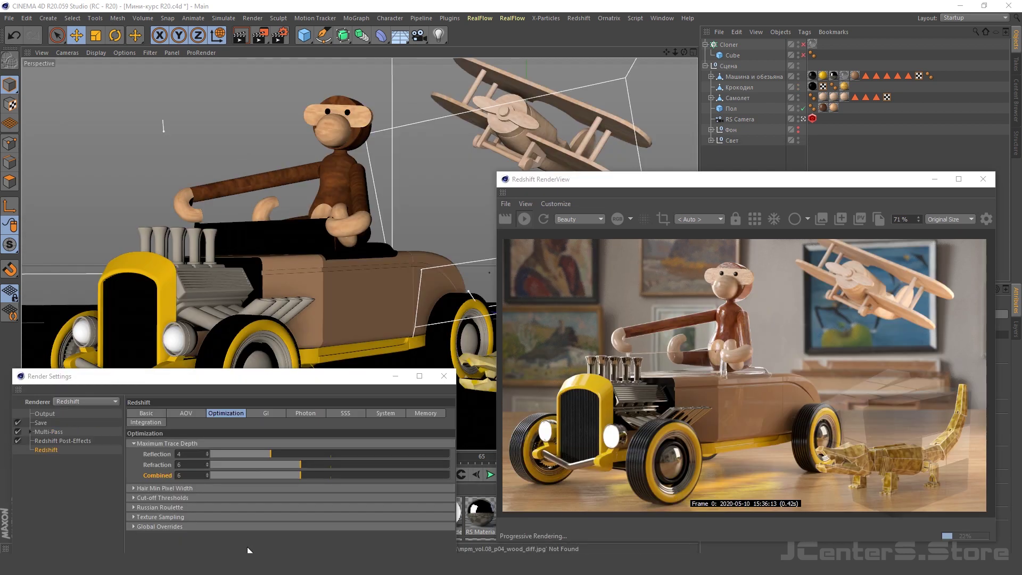
drag(314, 382, 335, 172)
click(288, 204)
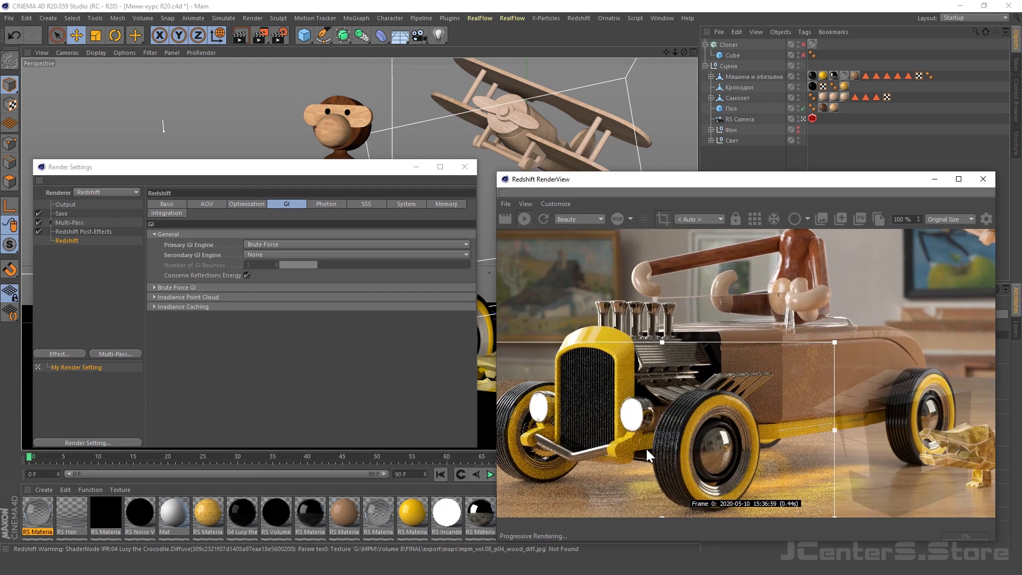
Set the primary GI engine to None and check the RenderView
scroll(647, 449, down, 1)
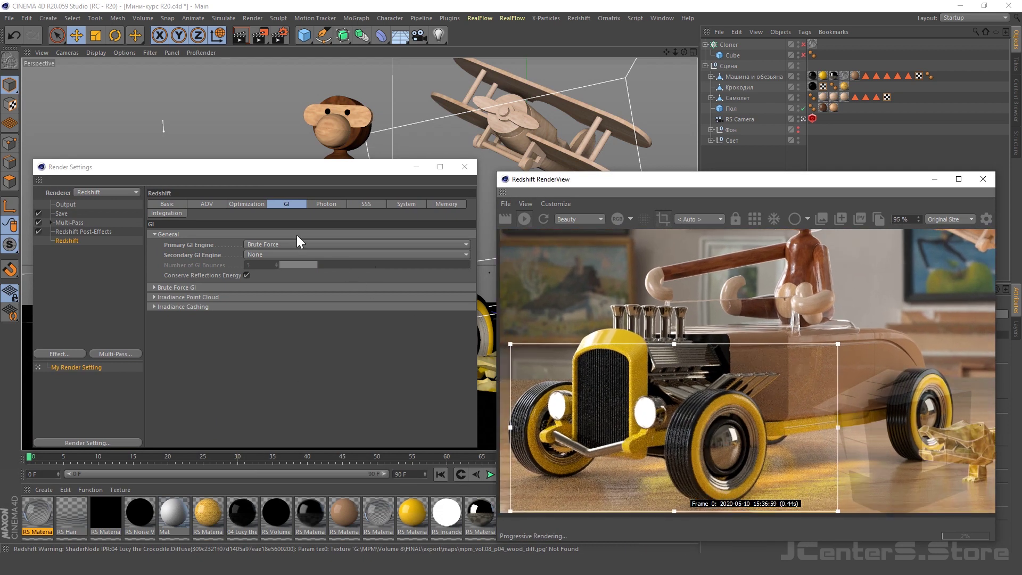
click(296, 236)
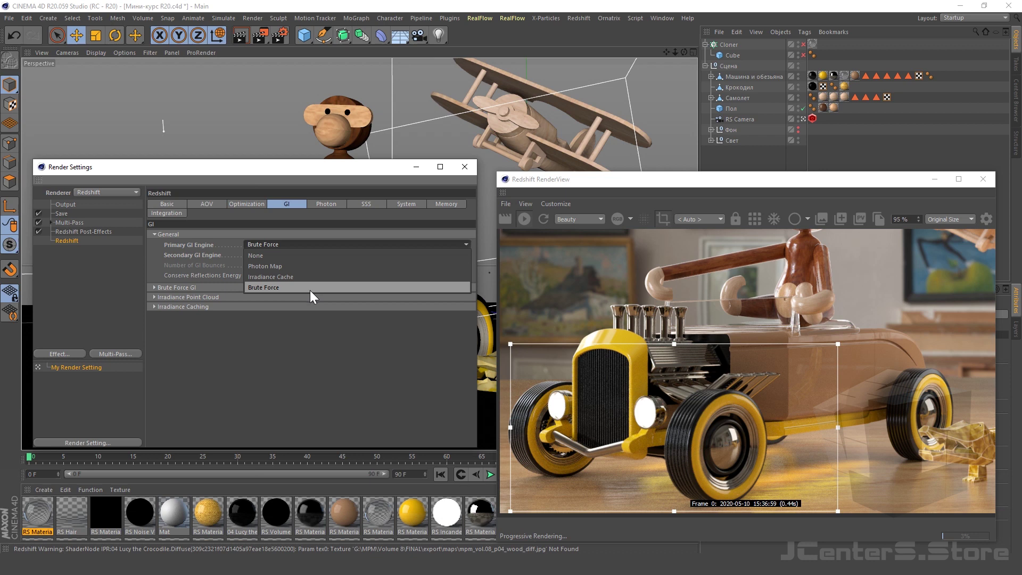
click(309, 290)
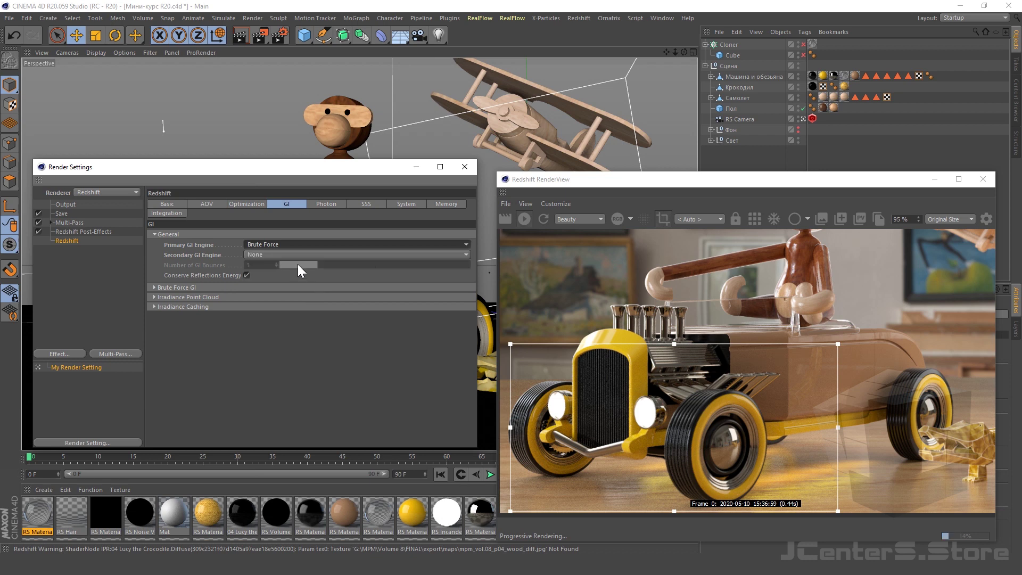
click(296, 245)
click(758, 218)
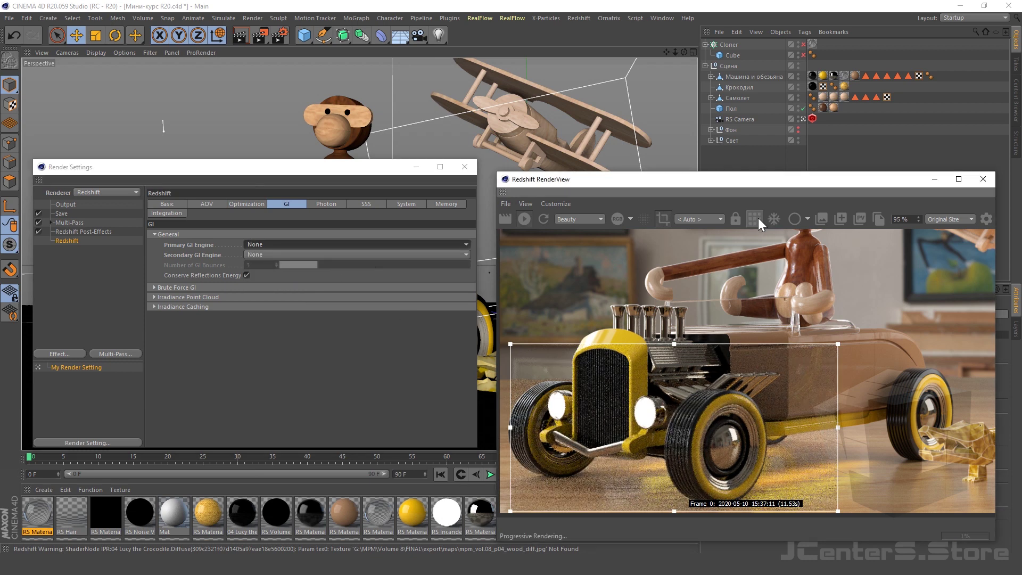
Try Brute Force, then Irradiance Cache as primary GI, expanding the Irradiance Point Cloud settings
click(263, 244)
click(272, 288)
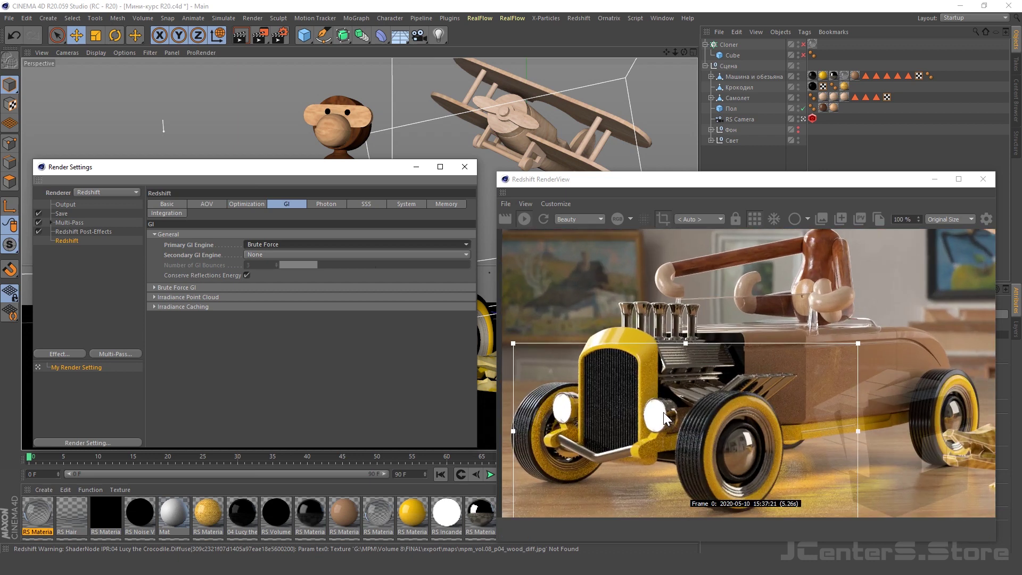
click(277, 244)
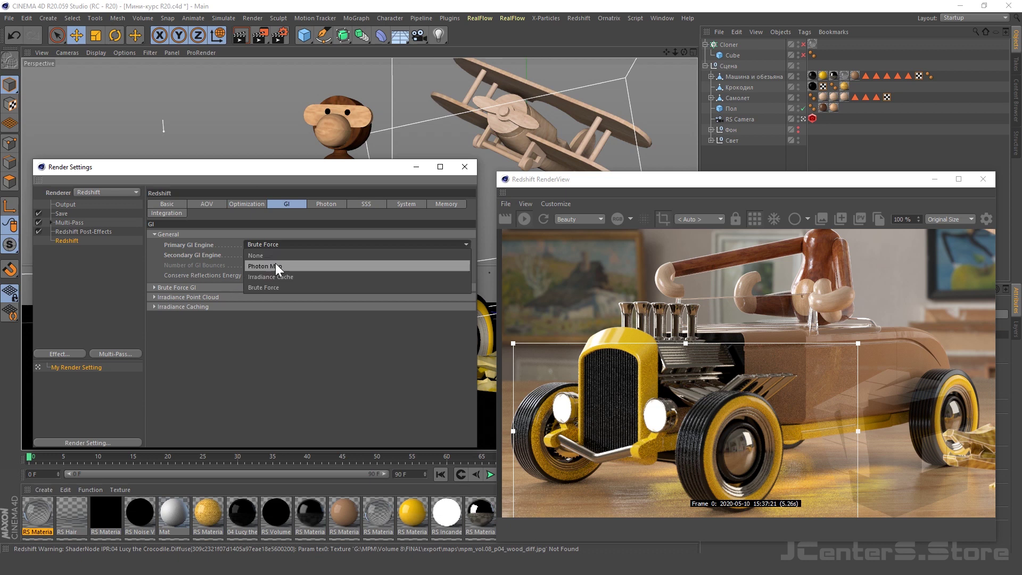
click(277, 269)
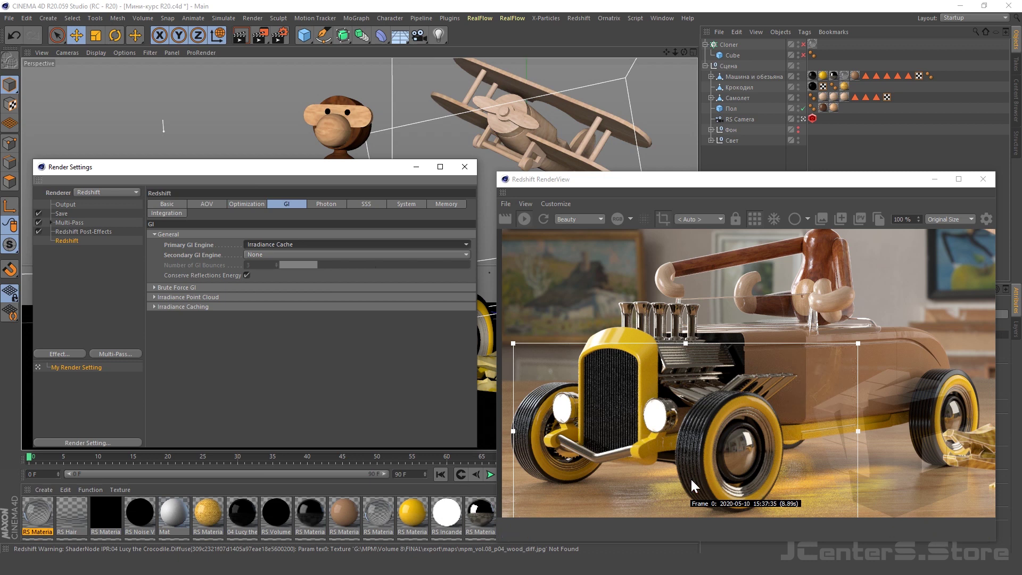
drag(714, 451, 726, 448)
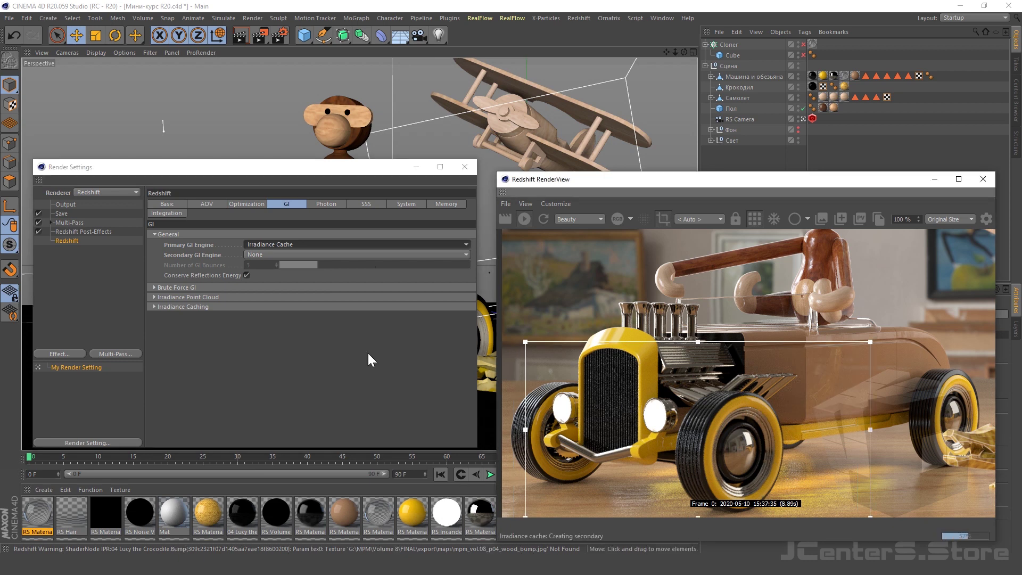
click(205, 297)
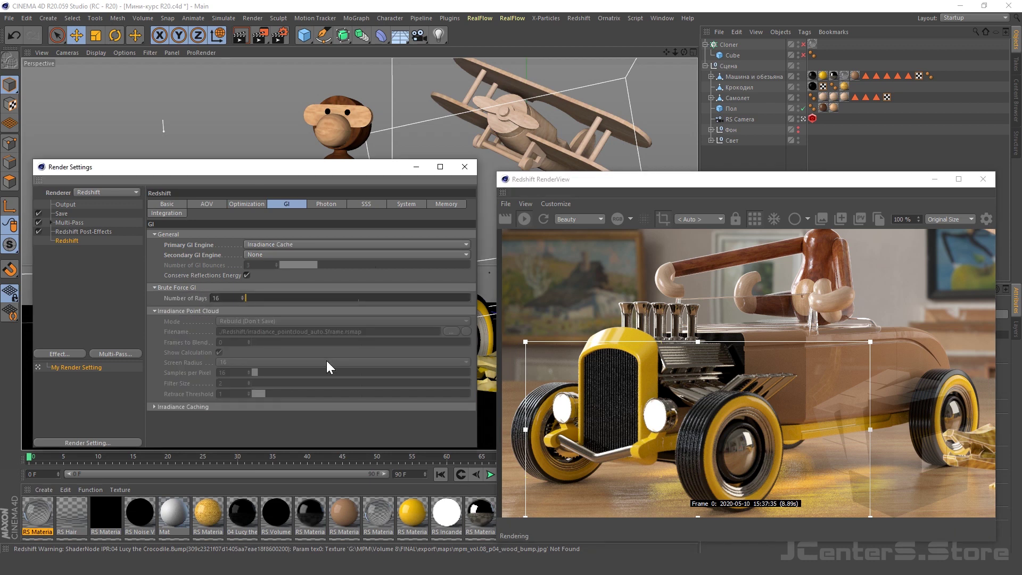
click(273, 245)
Set the primary GI engine to Photon Map and review the photon mapping settings
click(276, 264)
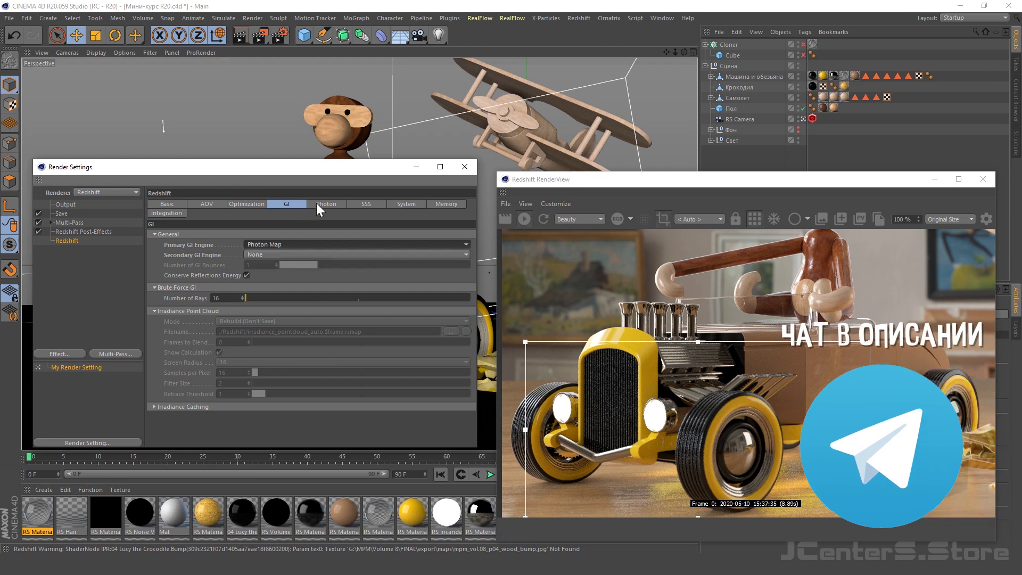
click(322, 203)
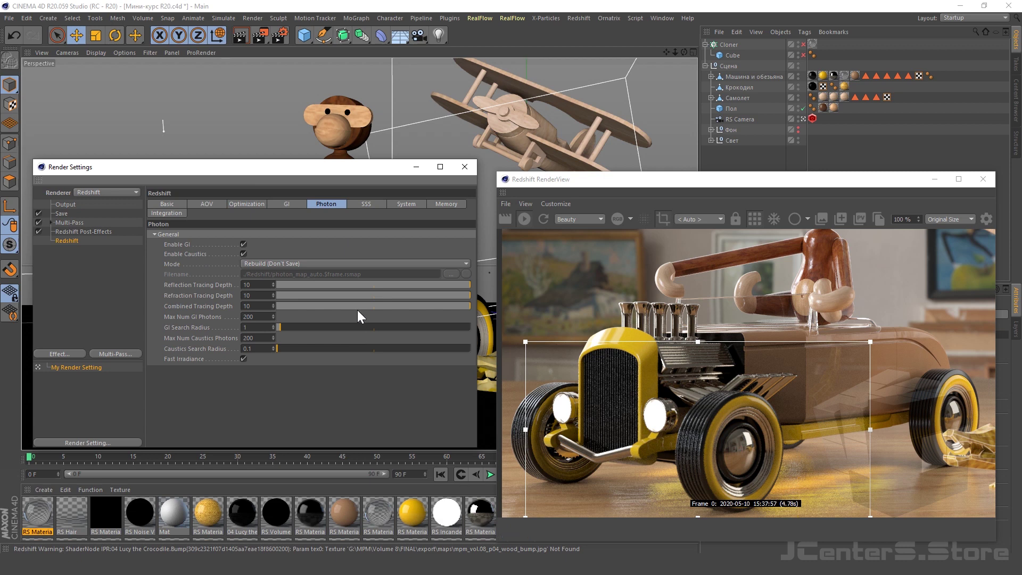
click(300, 205)
Switch primary GI back to Brute Force and show the SSS page
click(267, 246)
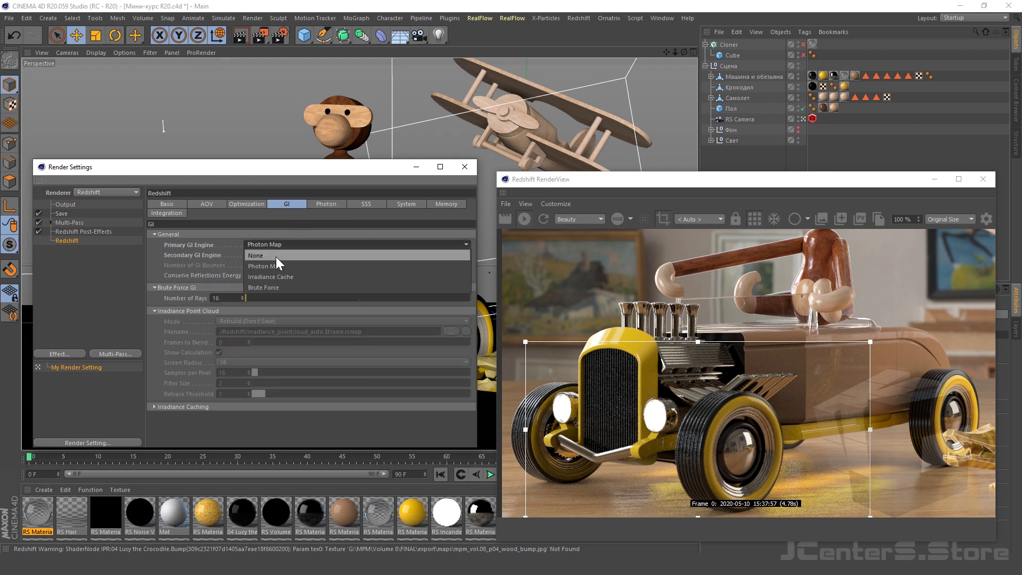
click(279, 290)
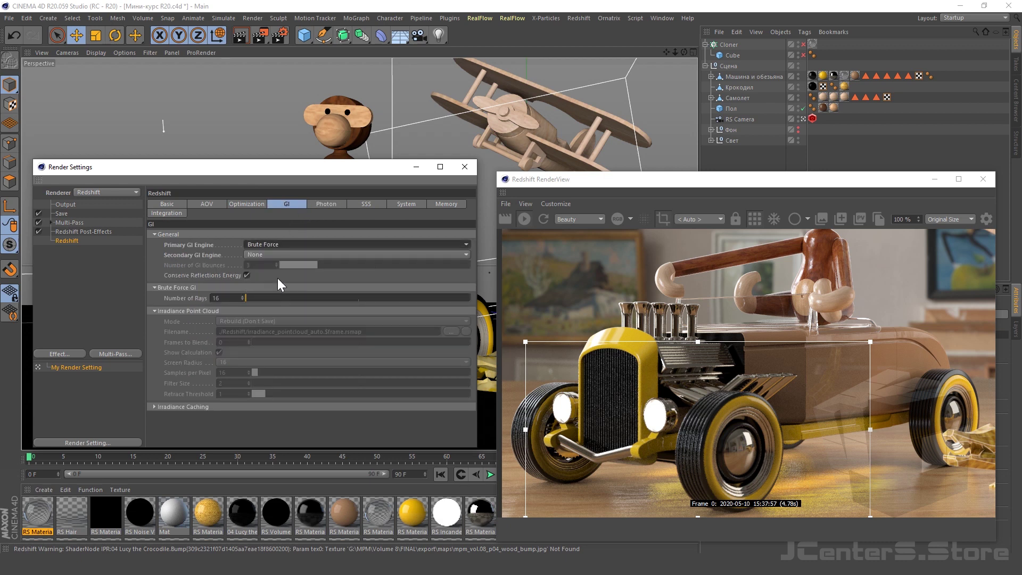
click(335, 202)
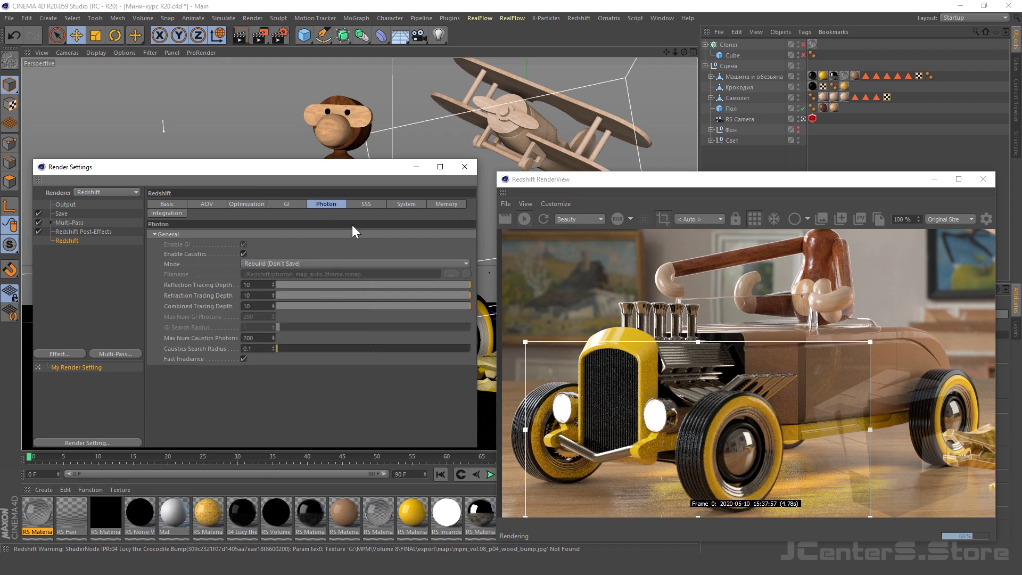
click(367, 204)
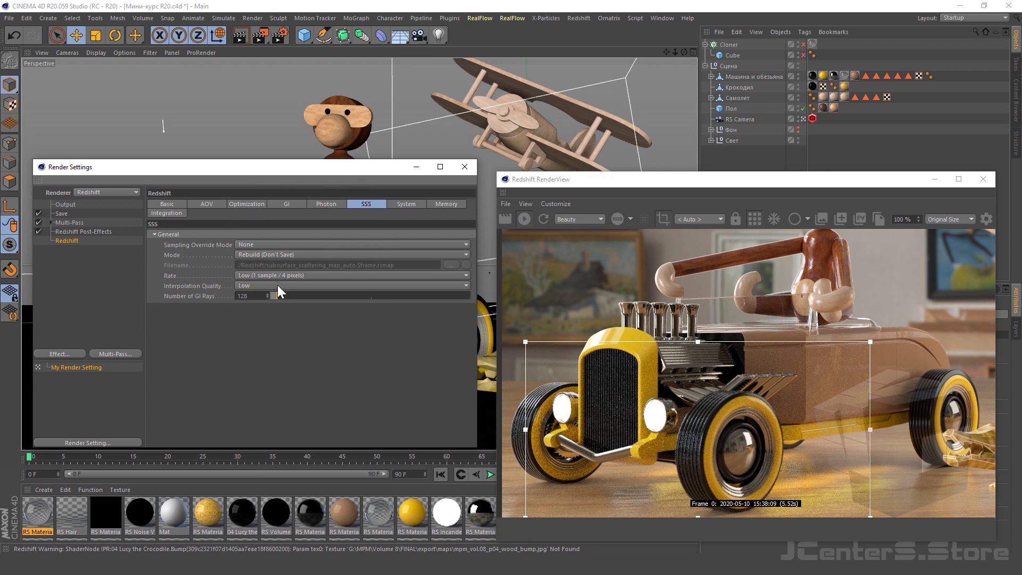
Set Redshift's Bucket Size to 64 under System > Bucket Rendering
click(410, 205)
click(206, 376)
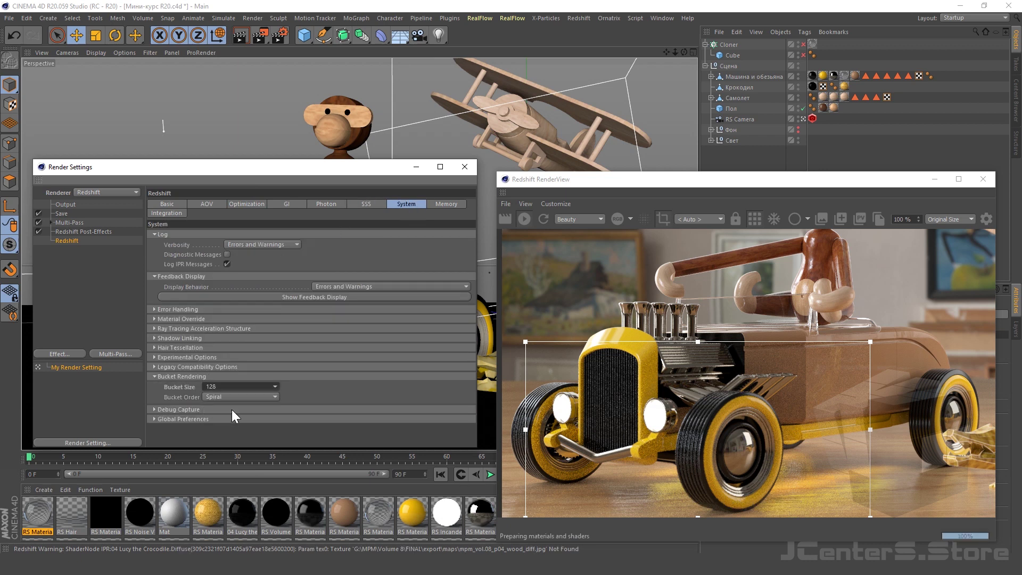
click(235, 387)
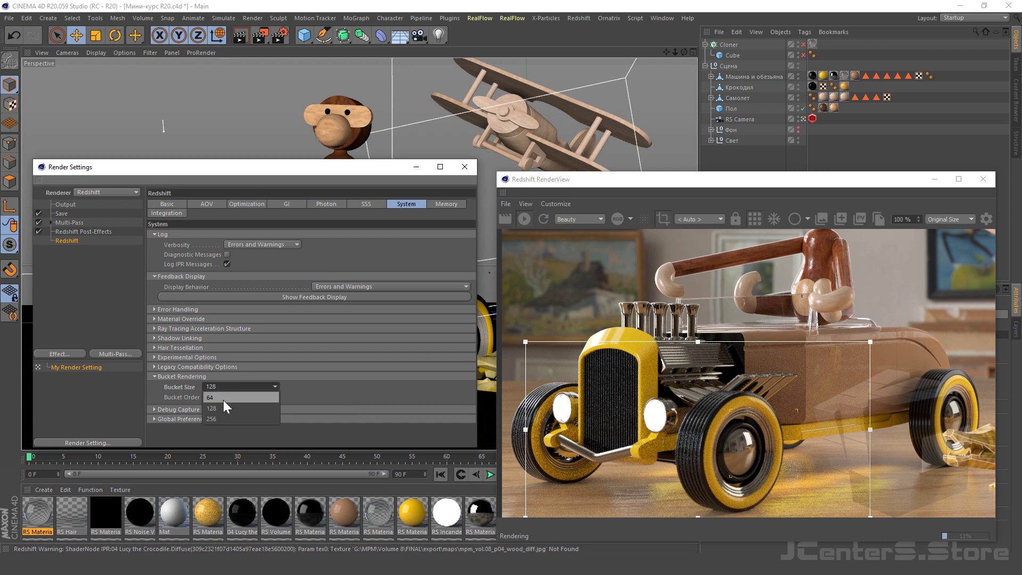
click(229, 408)
scroll(691, 334, down, 1)
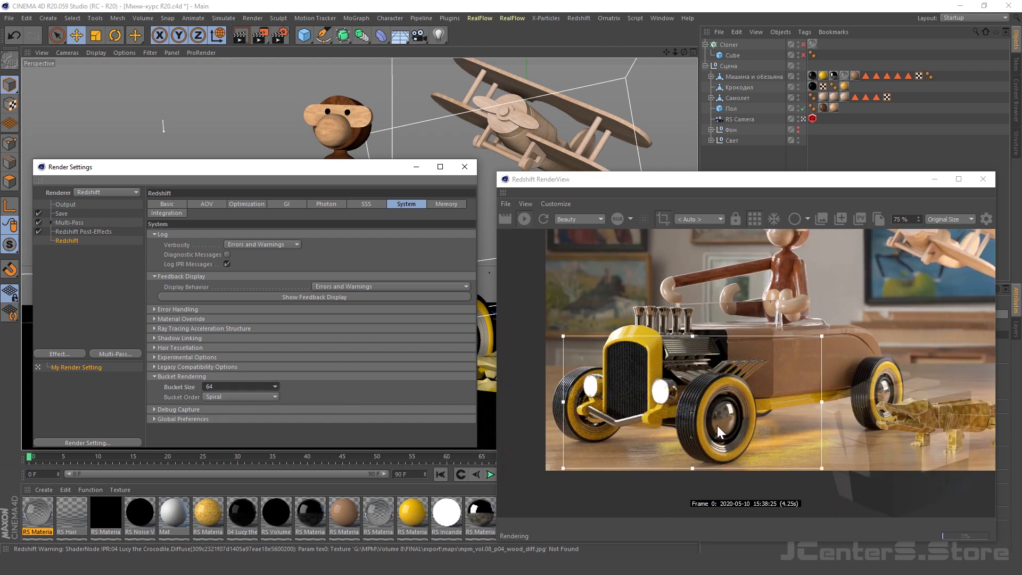
scroll(706, 429, down, 1)
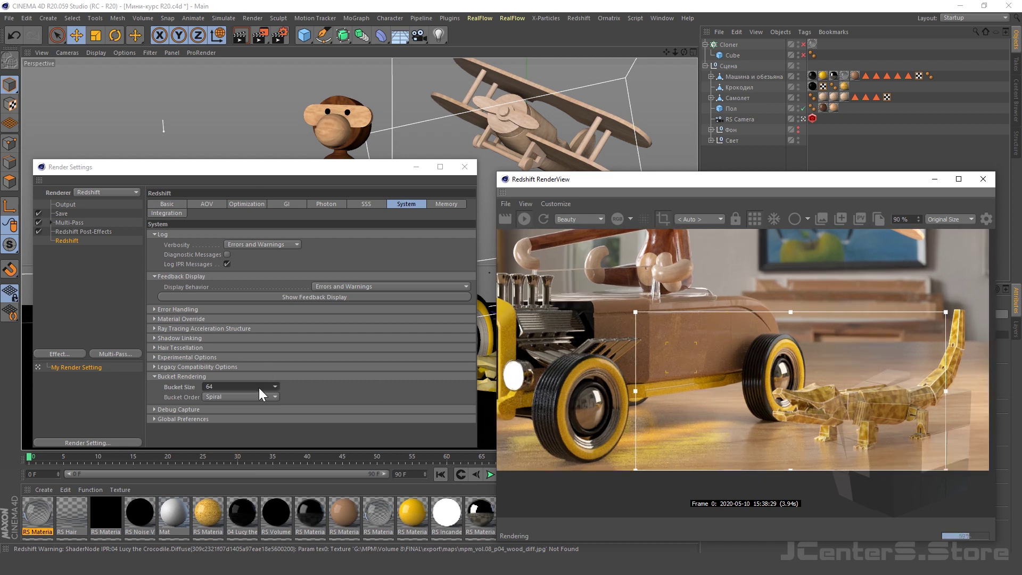
click(215, 376)
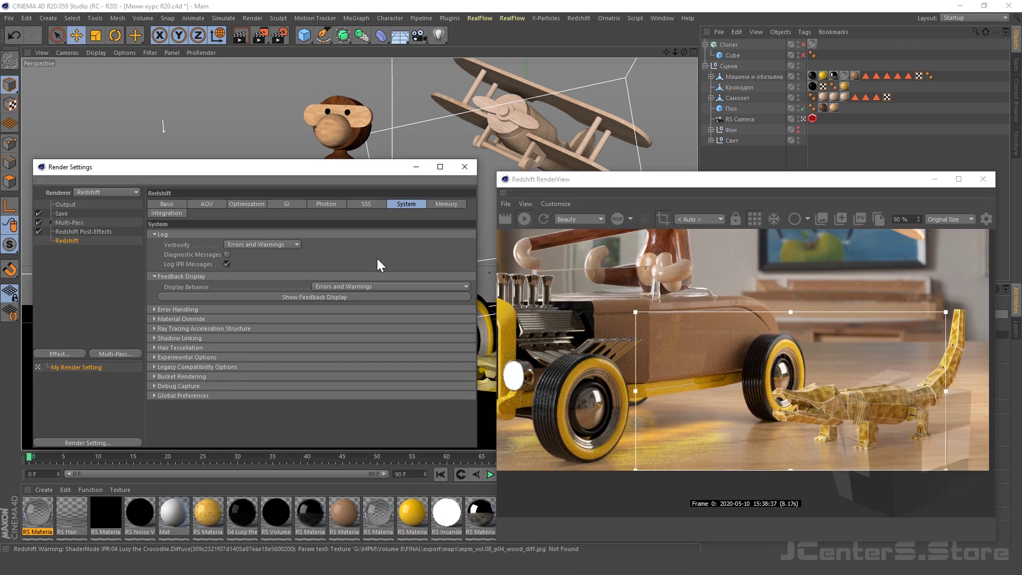
click(173, 205)
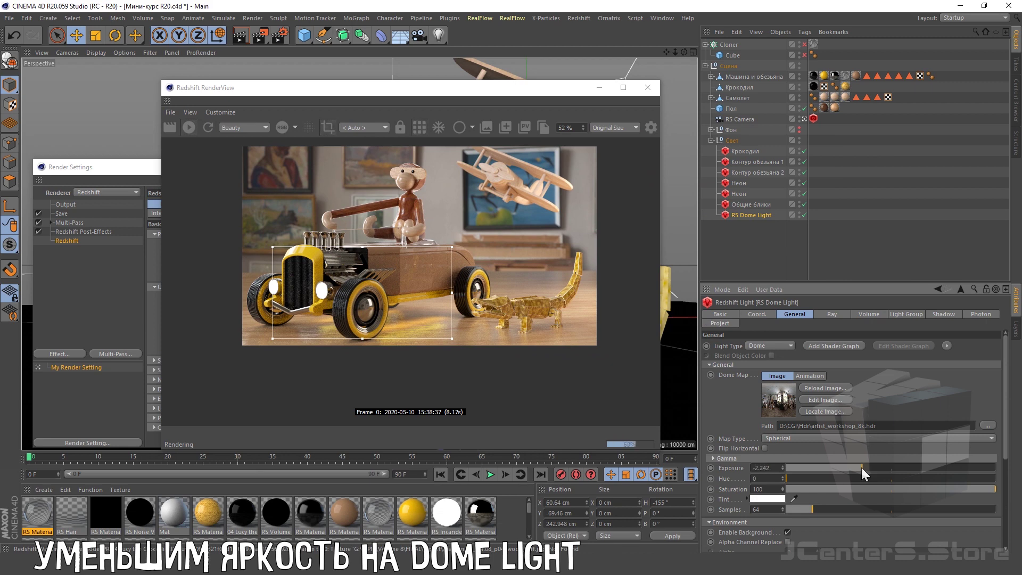
Drag the RS Dome Light exposure down to about -3.859 to darken the scene
drag(862, 467, 849, 468)
scroll(366, 347, up, 3)
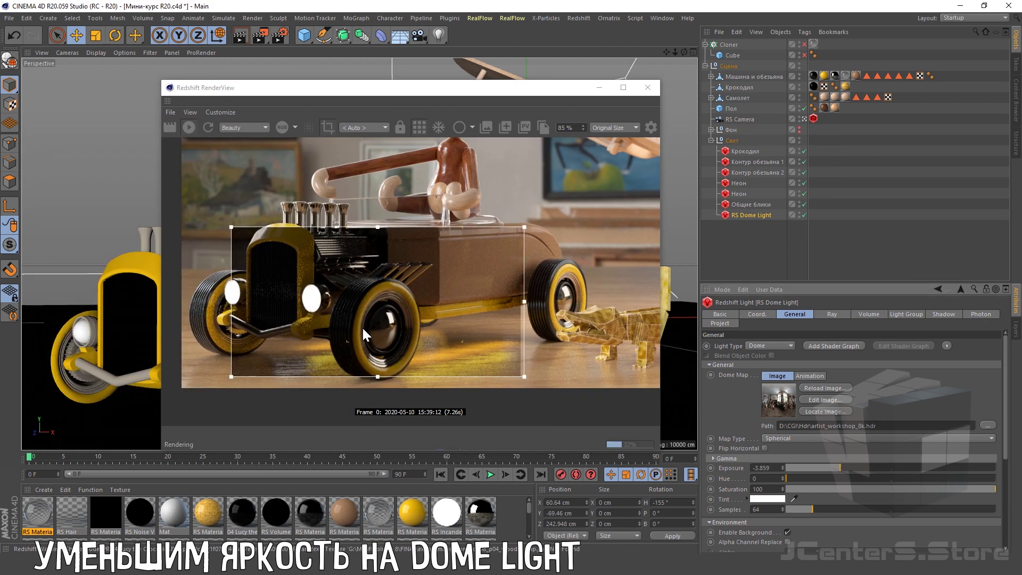
scroll(405, 342, down, 2)
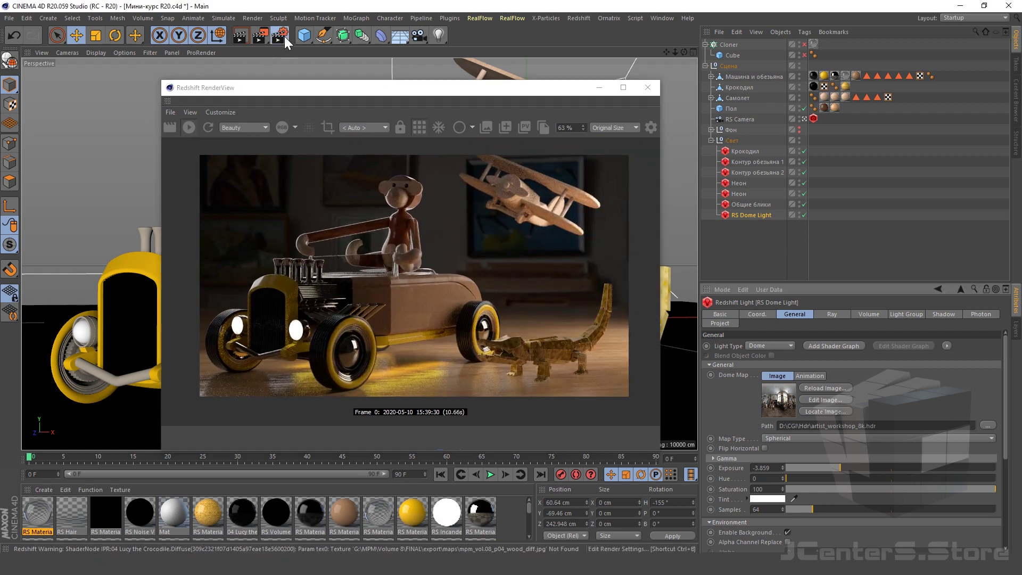
click(284, 36)
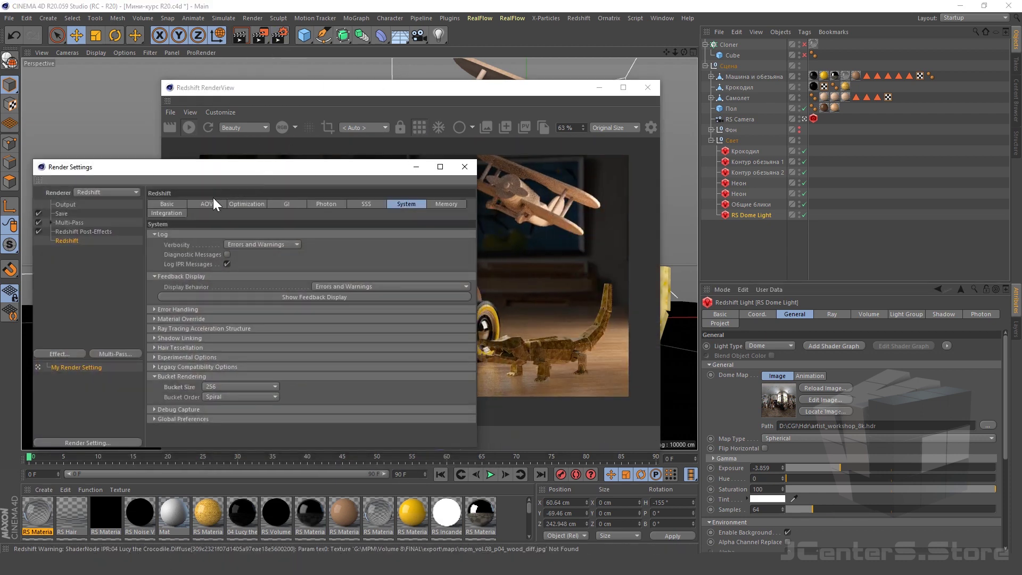
Move the render view and settings windows aside, then set Unified Sampling Samples Max to 128
click(165, 204)
drag(284, 88, 623, 90)
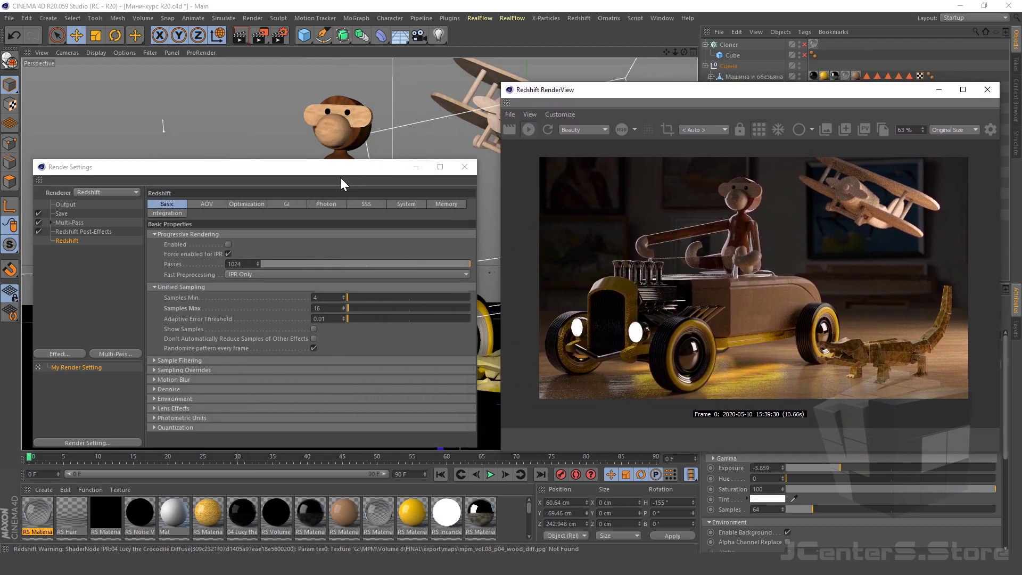
drag(341, 179, 330, 135)
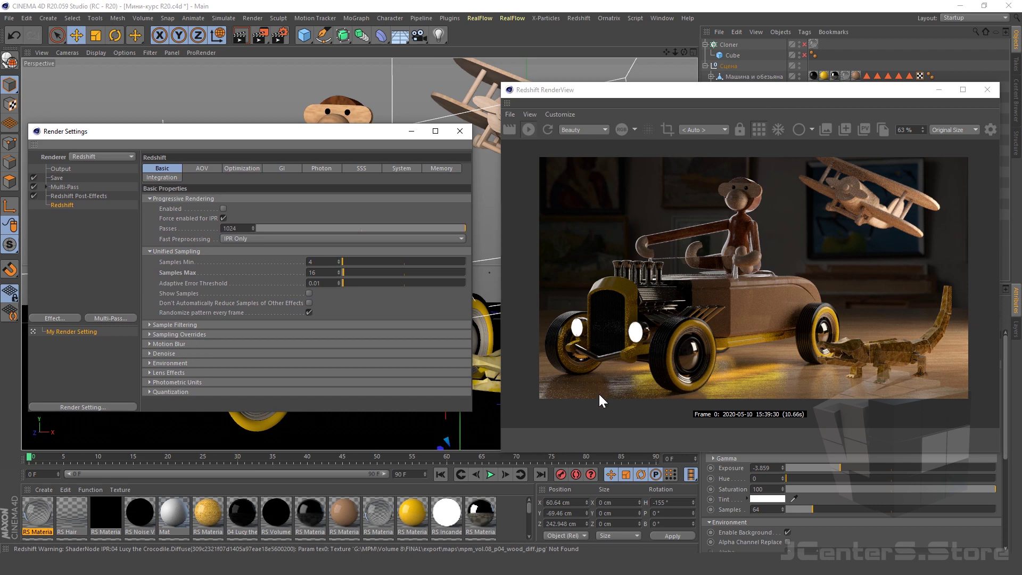
scroll(623, 314, up, 8)
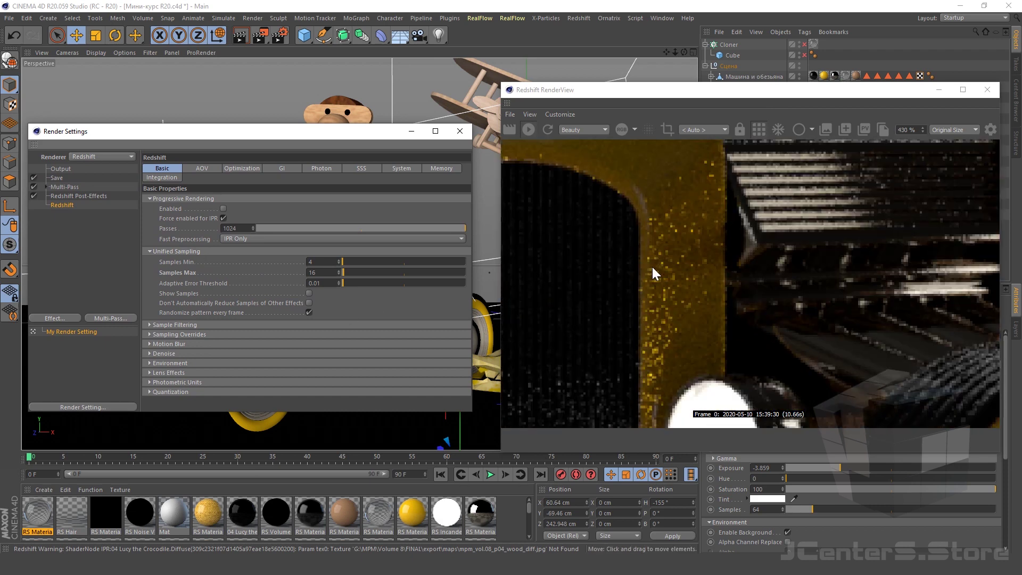
scroll(697, 267, down, 6)
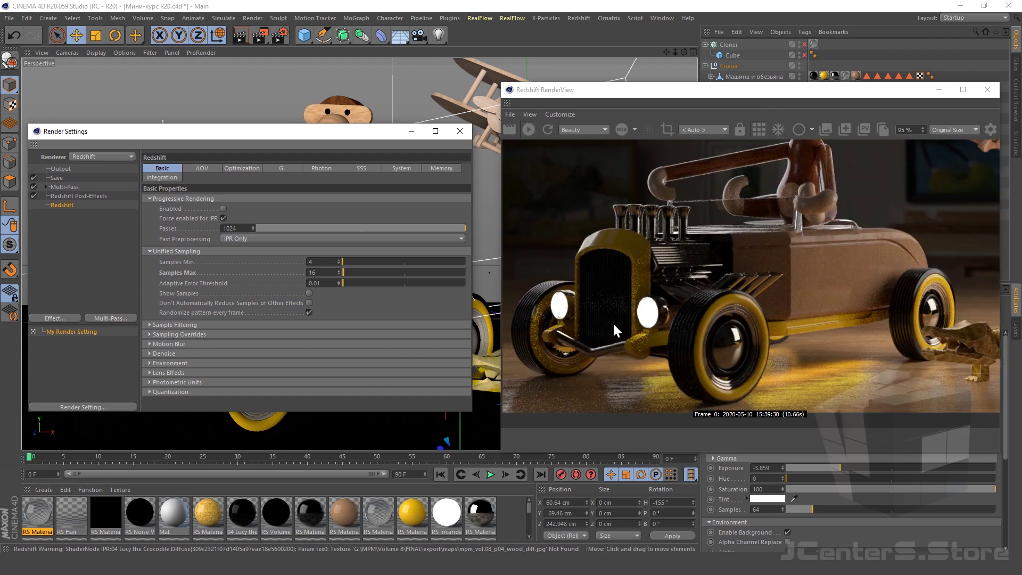
double_click(313, 272)
text(1)
scroll(655, 304, up, 3)
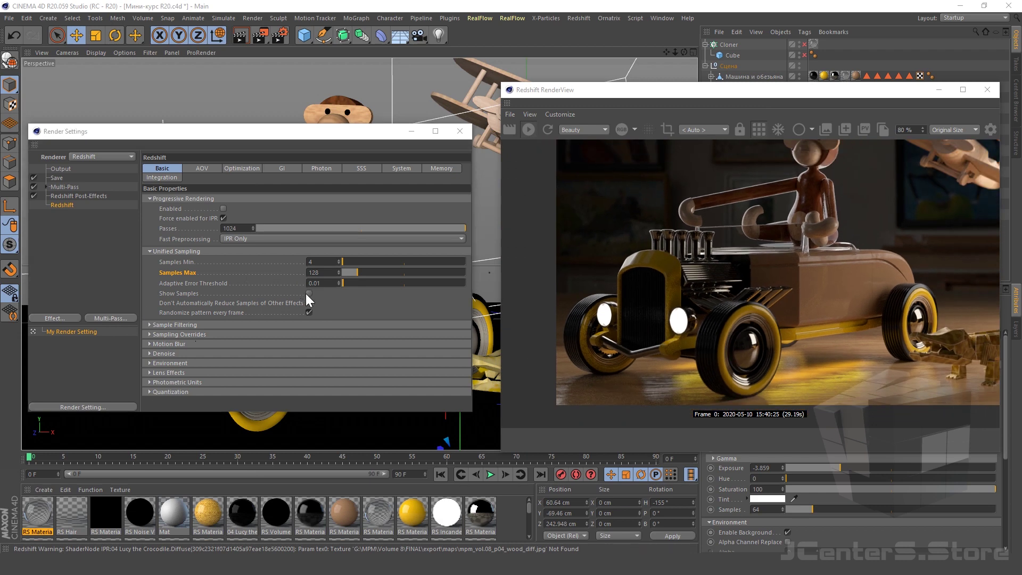
Enable Show Samples so the render view shows a grayscale sample-density map
click(309, 293)
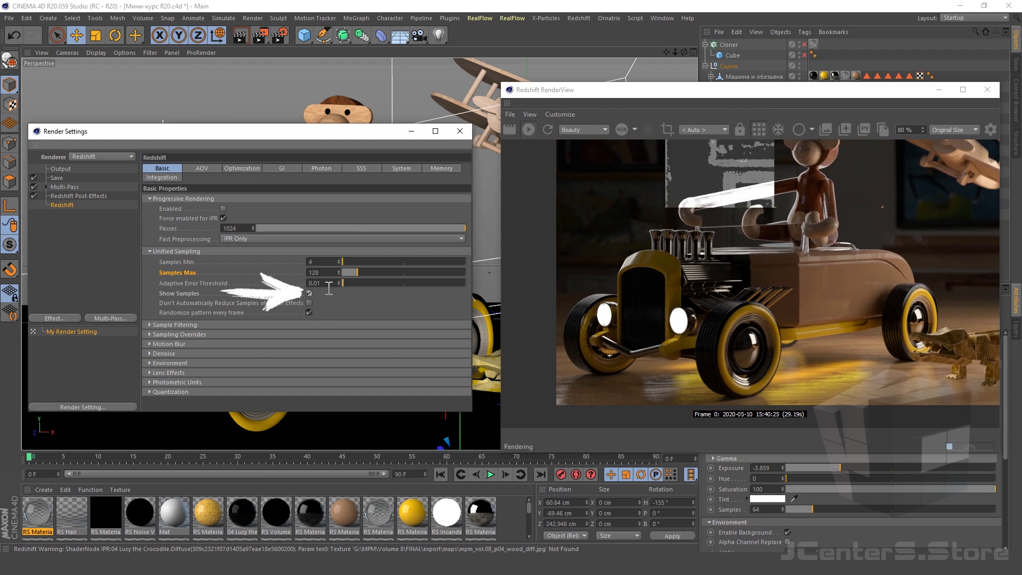
scroll(611, 294, down, 2)
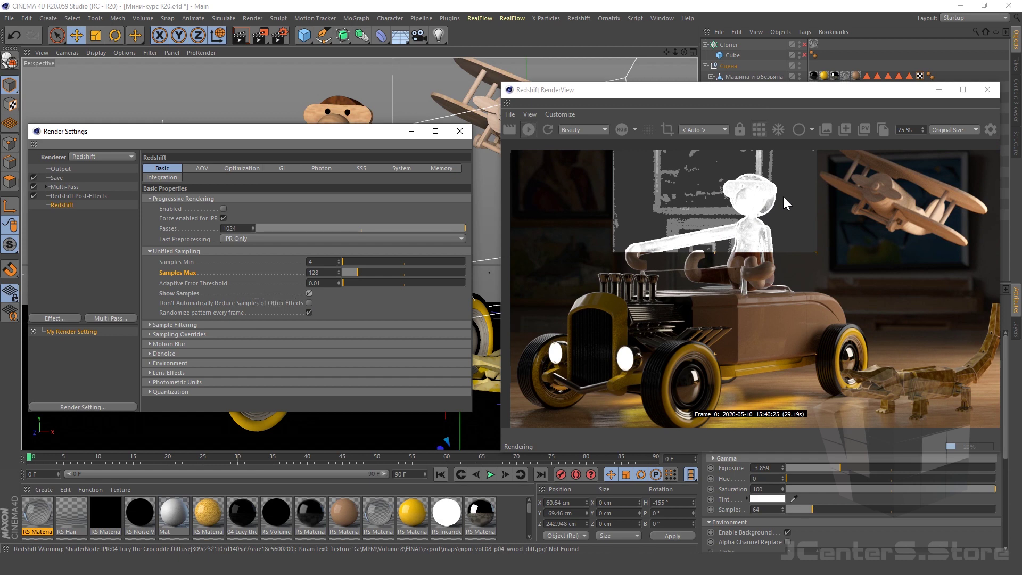
scroll(783, 196, up, 1)
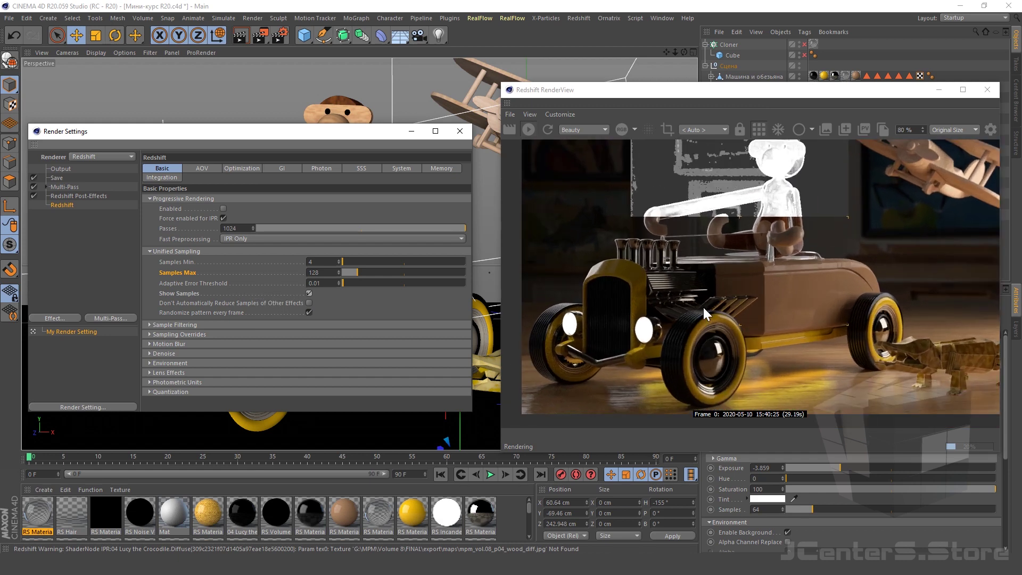
scroll(717, 293, up, 3)
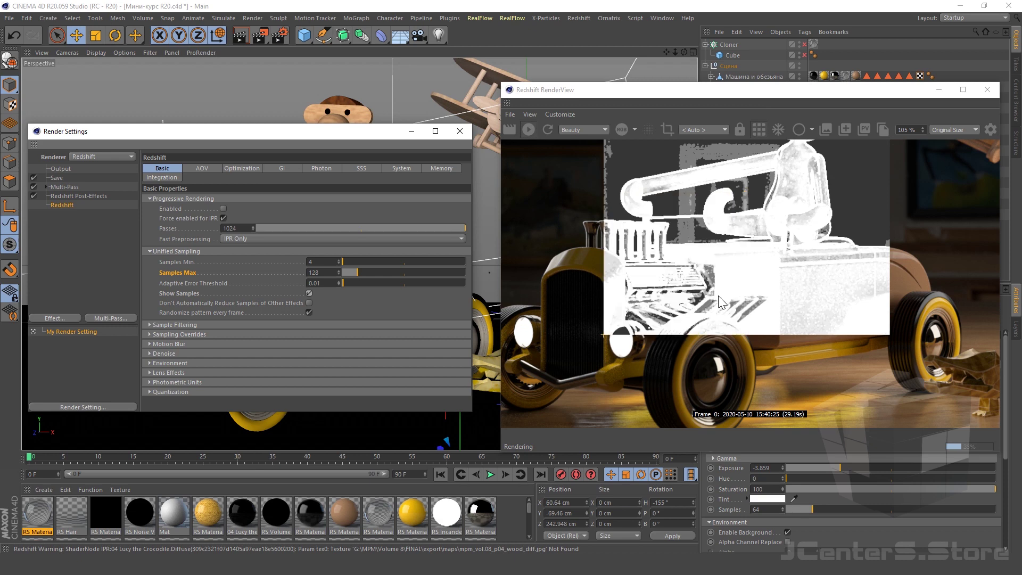
scroll(601, 320, down, 1)
scroll(603, 312, down, 1)
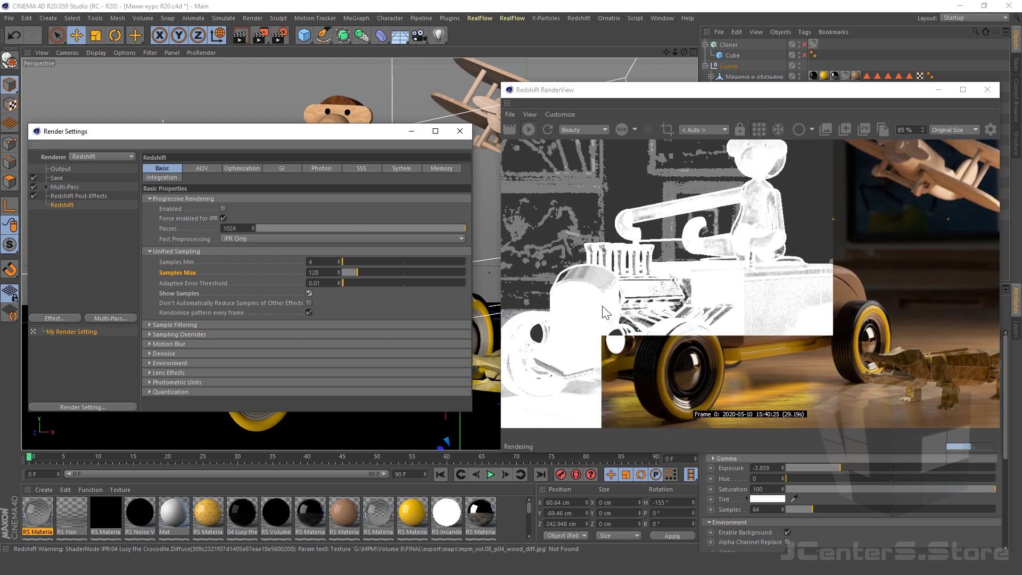
scroll(605, 308, down, 1)
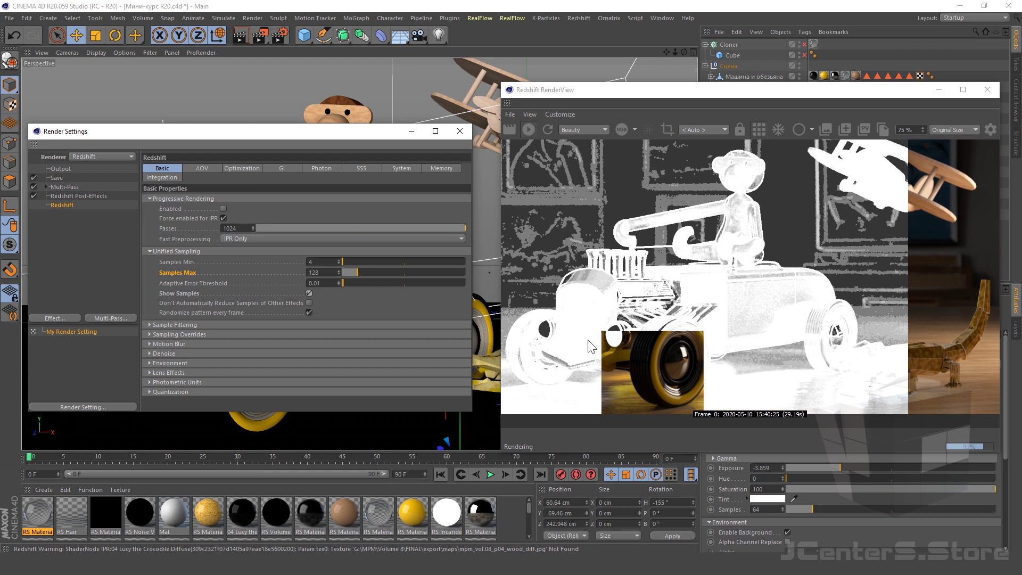
Disable Show Samples, switch the RenderView display to Clay then Samples, and select Samples Max
click(309, 293)
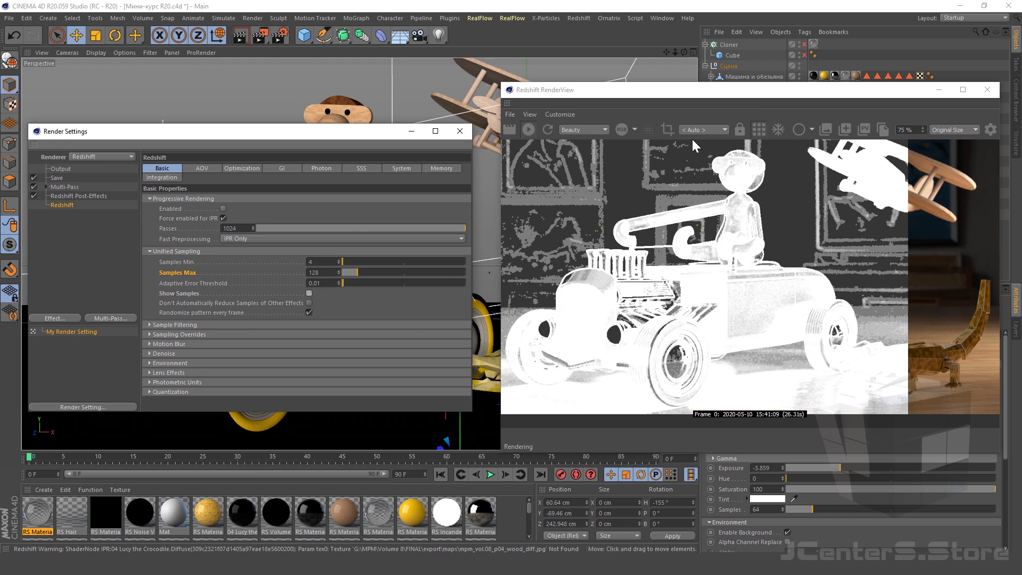
click(812, 129)
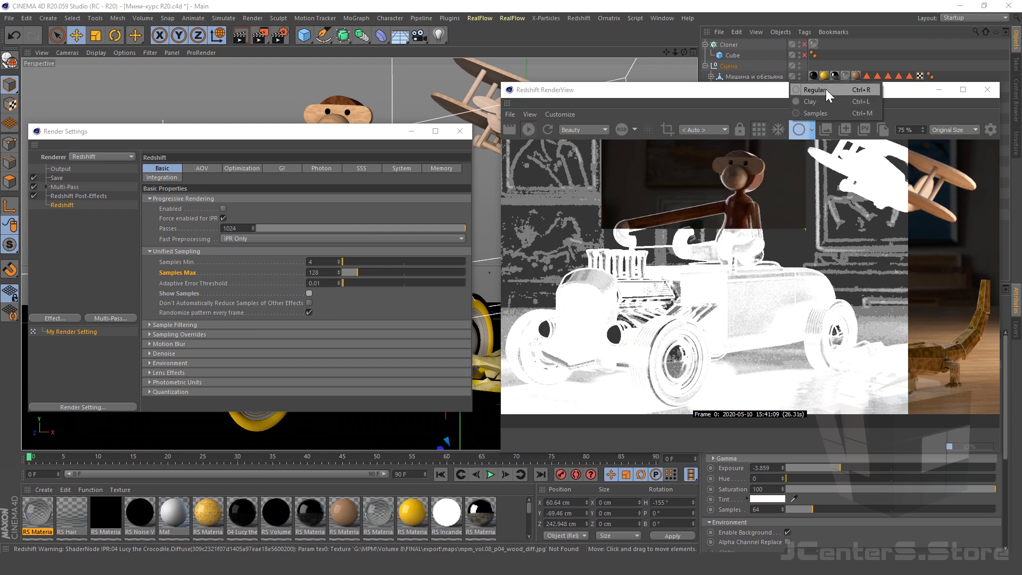
click(815, 102)
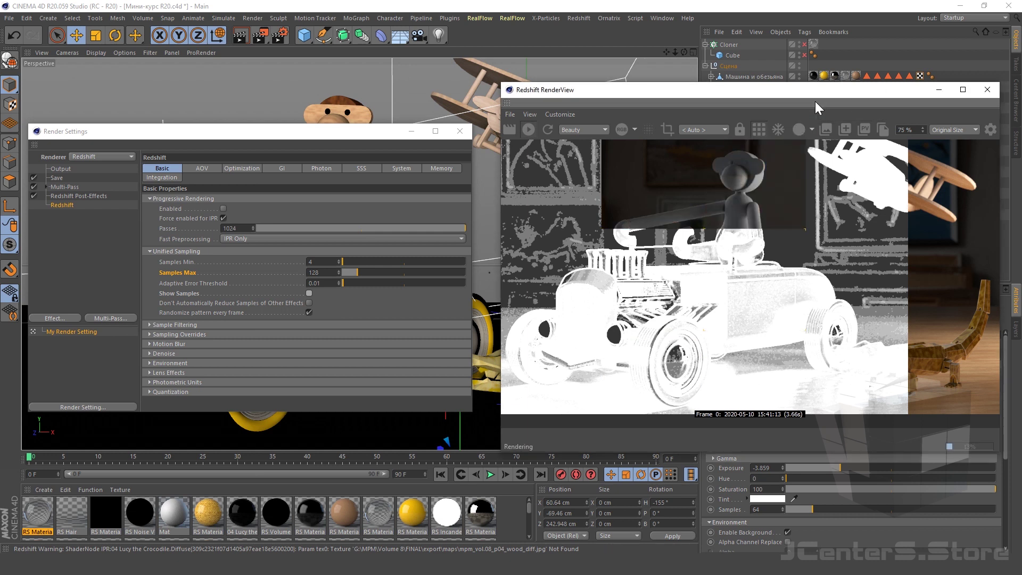
click(813, 129)
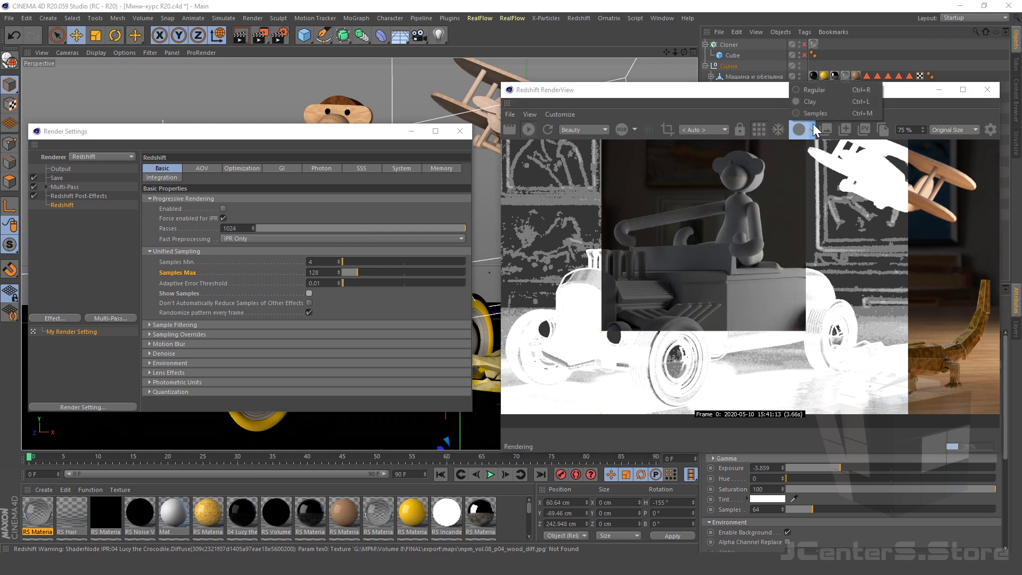
click(828, 113)
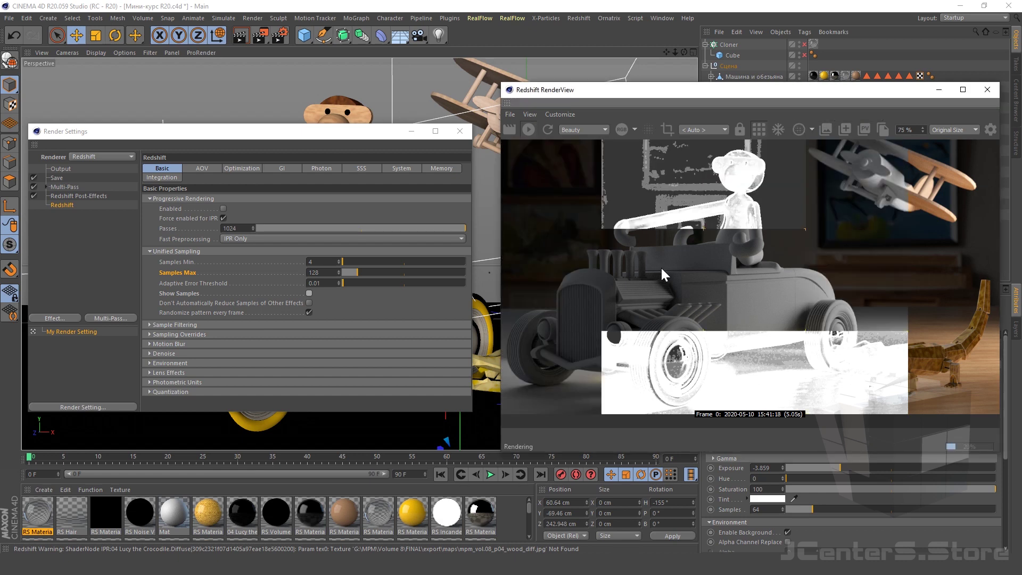
scroll(660, 267, up, 1)
scroll(596, 330, up, 2)
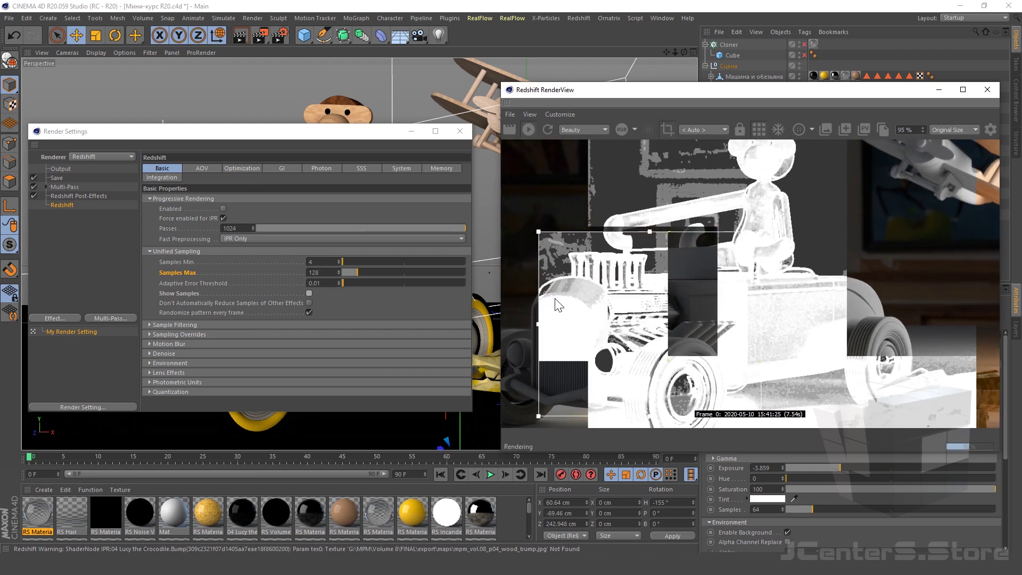
scroll(504, 285, up, 1)
click(315, 273)
Set Samples Max to 256, then 512, undoing an accidental drop to 16
text(256)
key(Return)
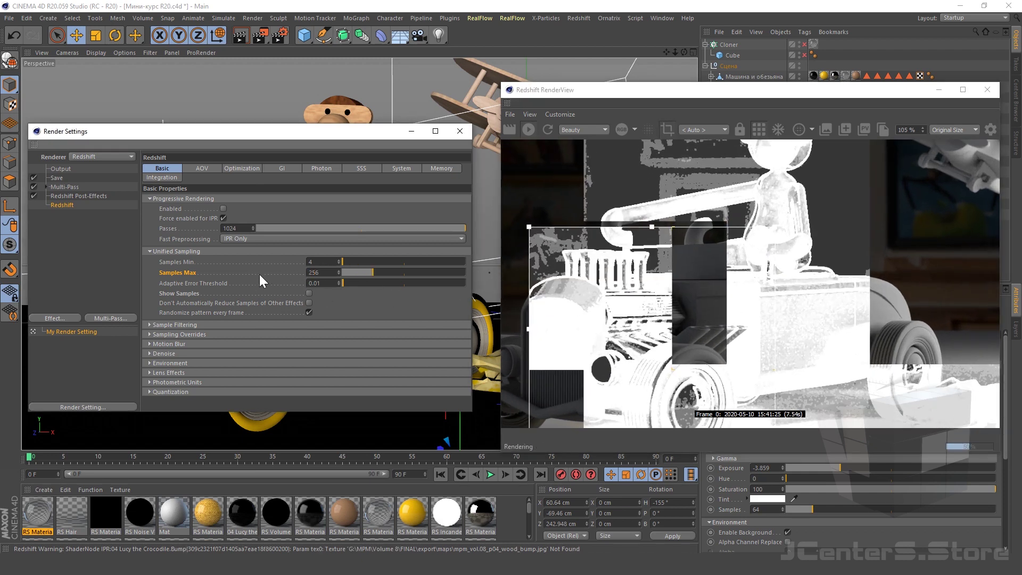
scroll(614, 277, up, 2)
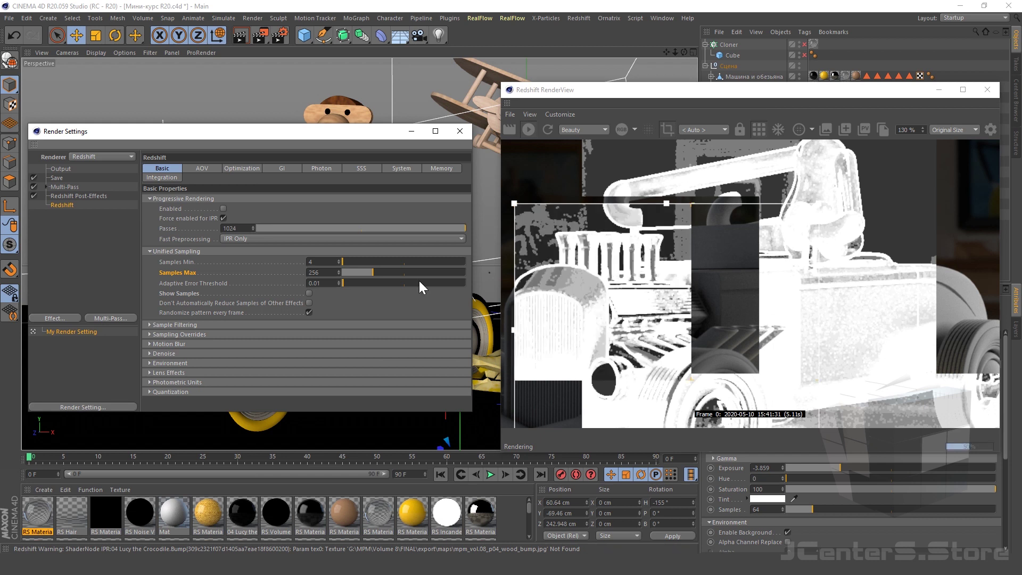
click(319, 272)
text(512)
key(Return)
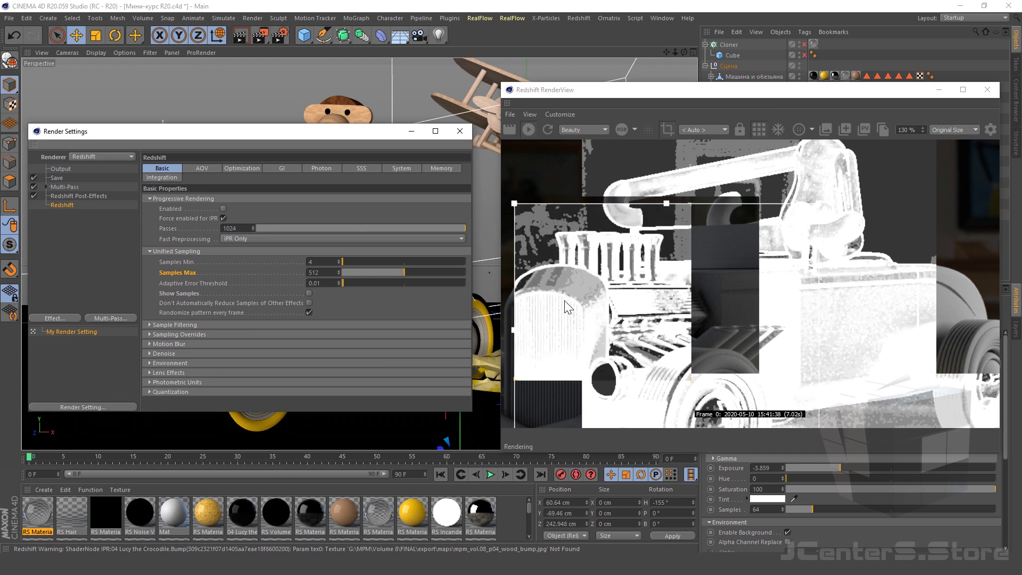
click(344, 273)
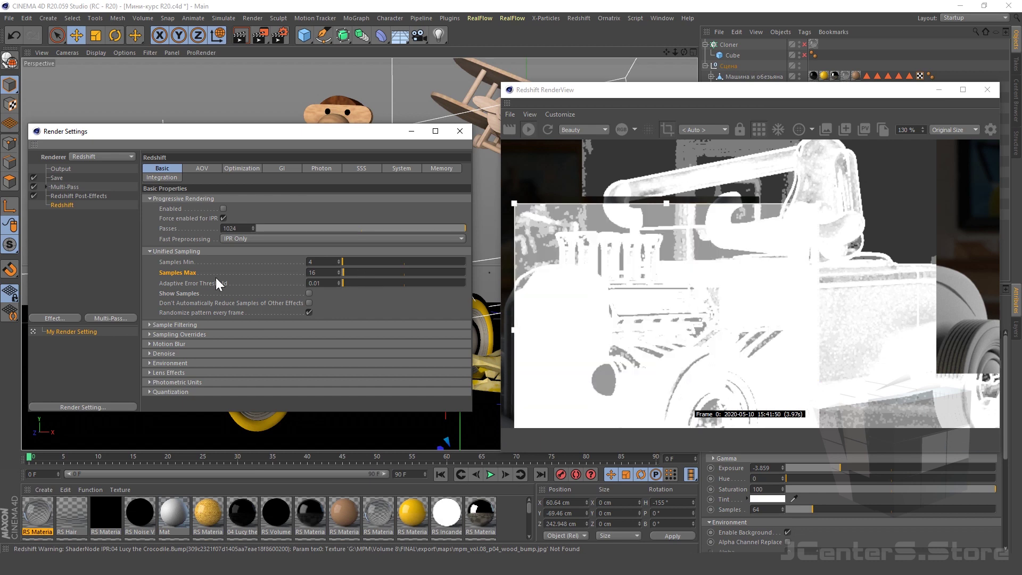
key(ctrl+z)
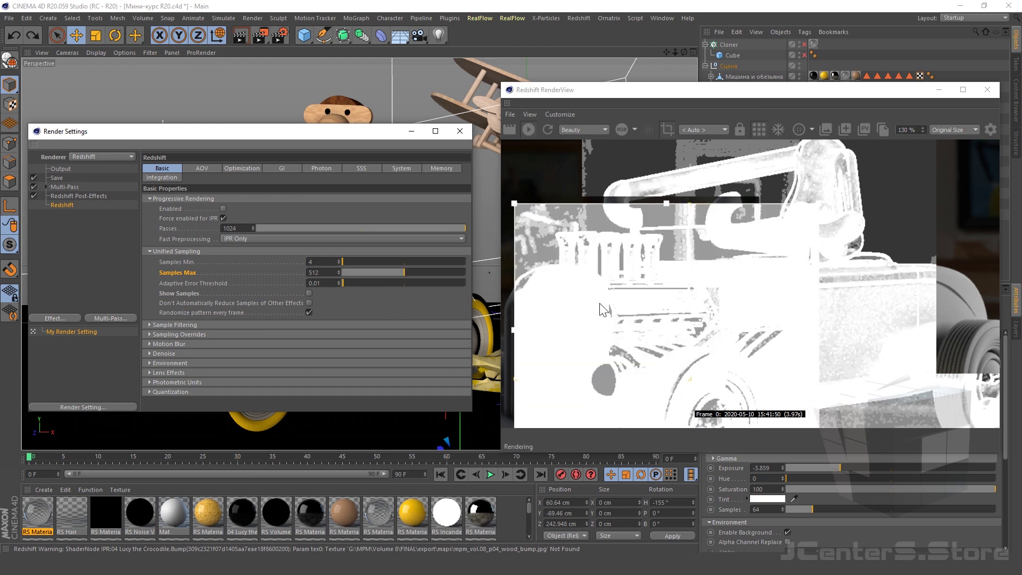
scroll(652, 307, up, 3)
Return the RenderView to the Regular colour image and store a snapshot of the render
click(811, 129)
click(817, 91)
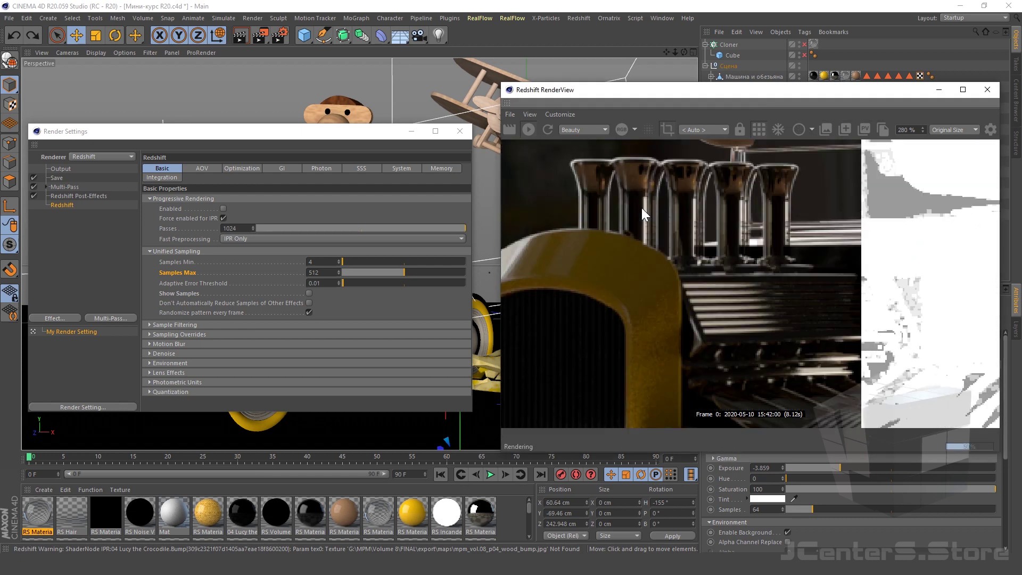
scroll(639, 235, down, 1)
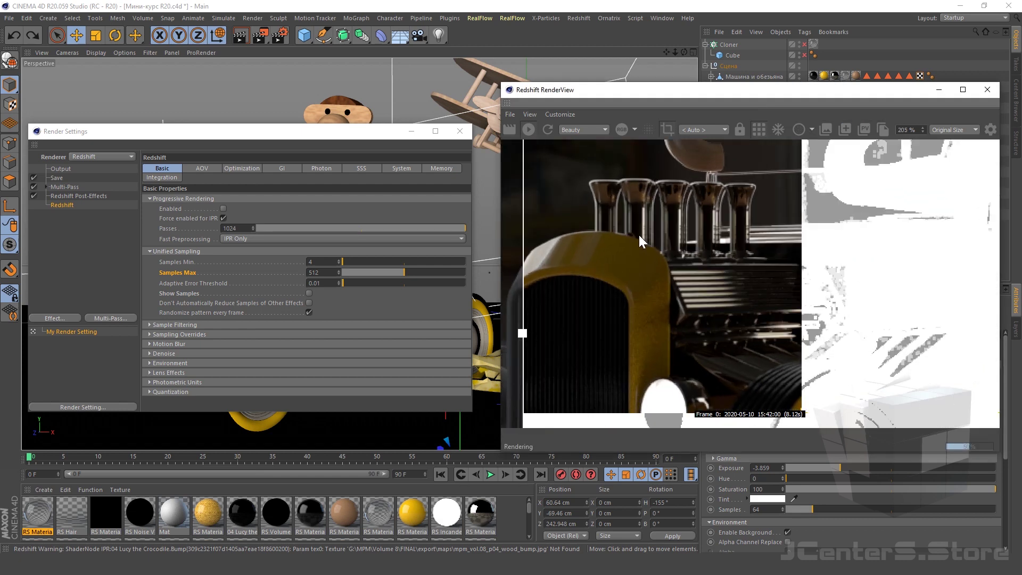
click(847, 130)
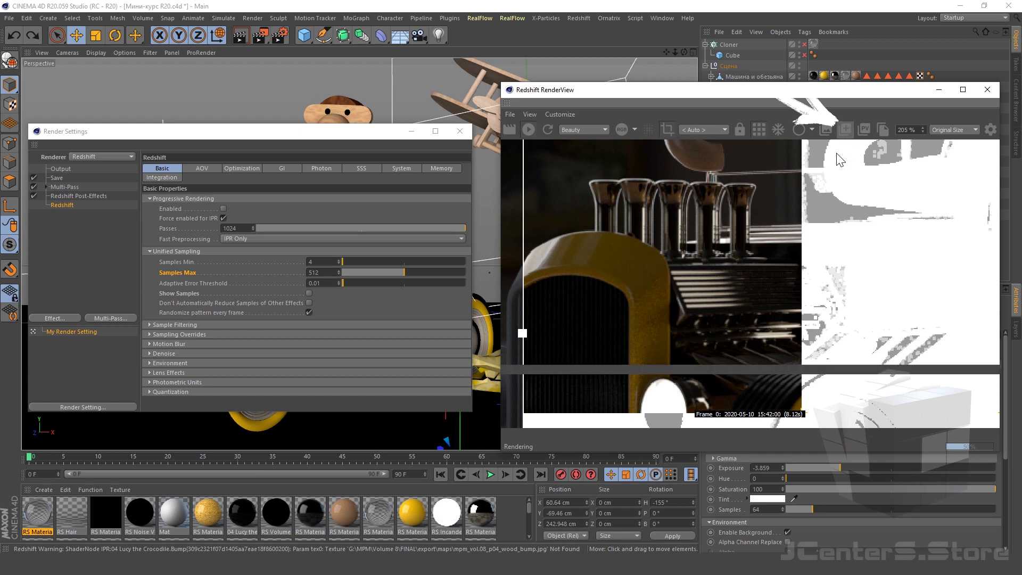
click(797, 131)
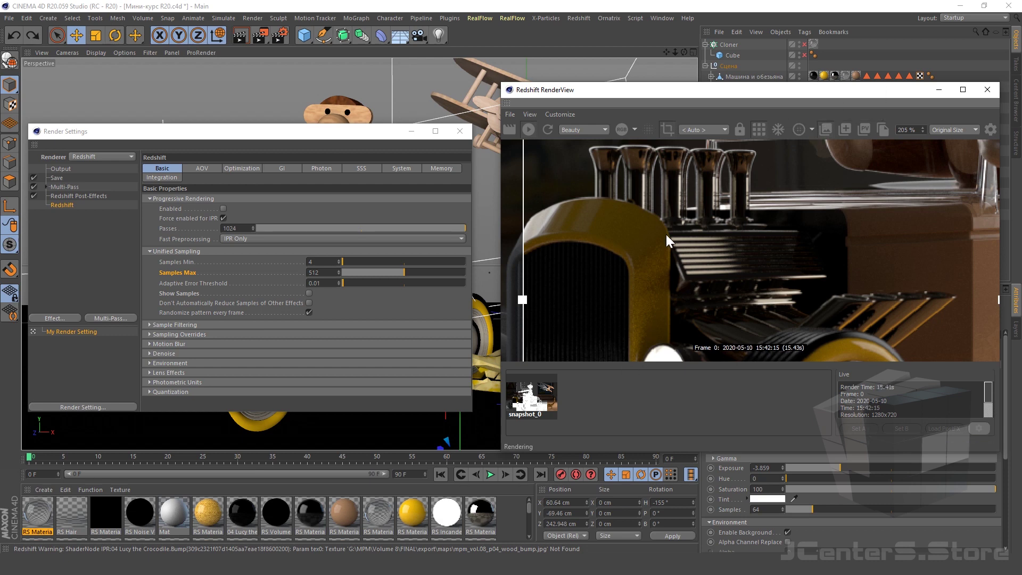
Toggle between snapshot_0 and the live render, then expand the Sampling Overrides section
scroll(667, 235, up, 3)
click(533, 394)
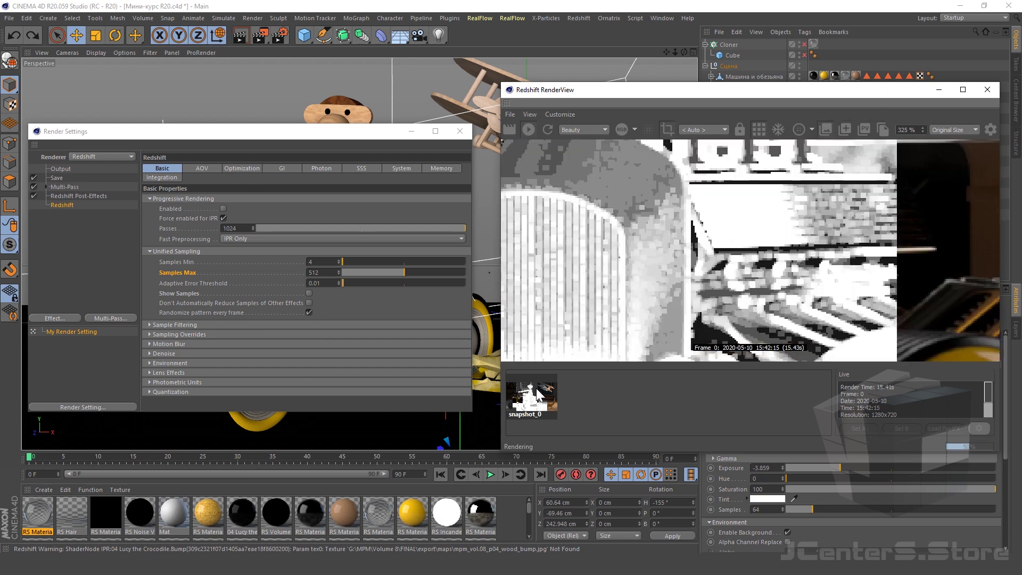
click(537, 404)
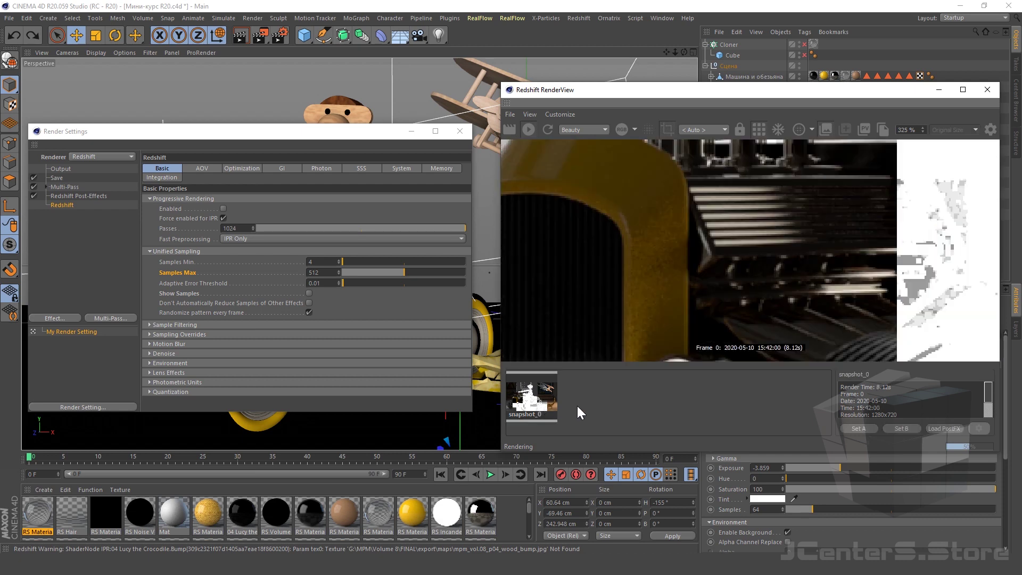
click(545, 407)
click(522, 413)
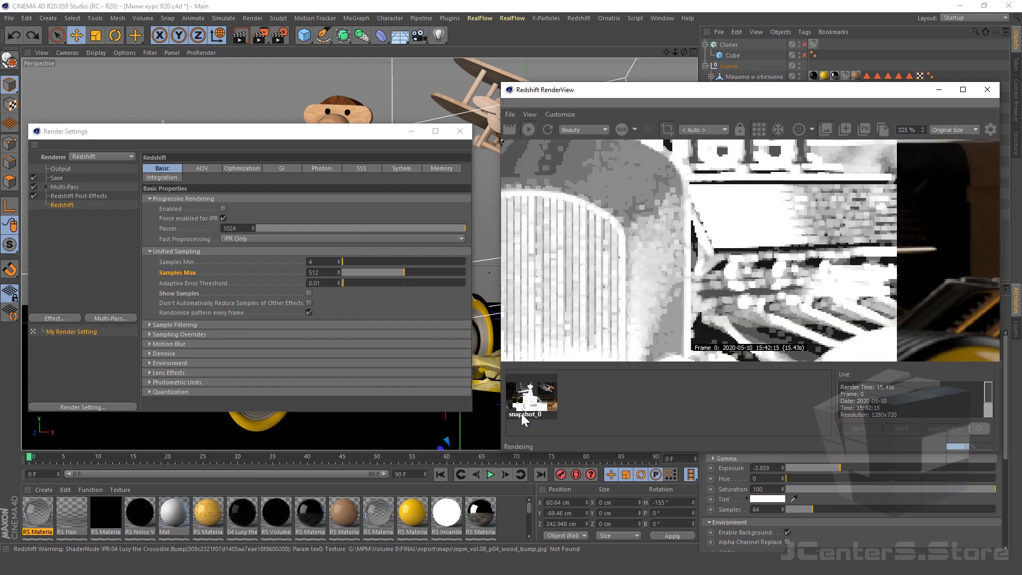
click(561, 417)
scroll(657, 219, down, 5)
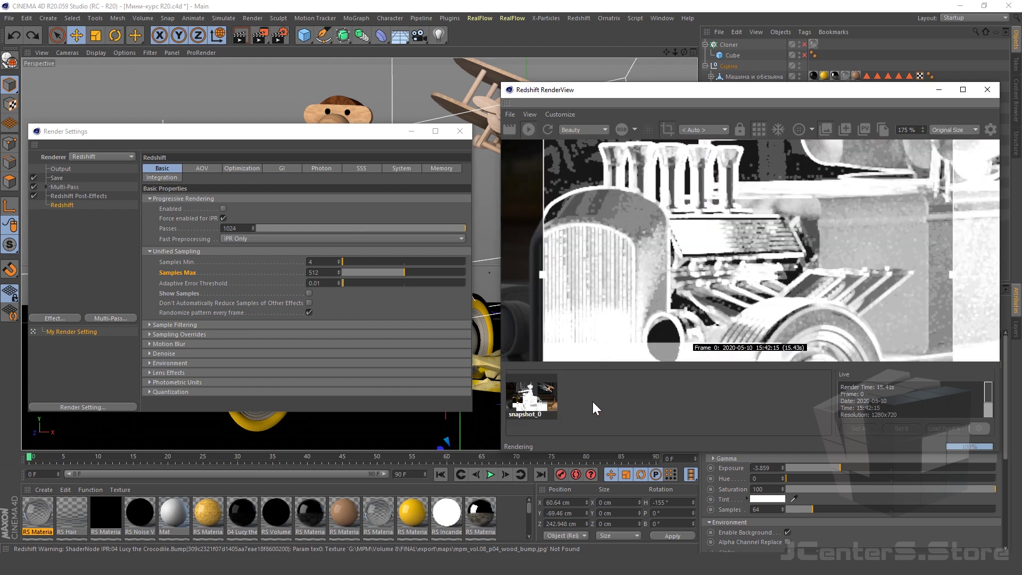
click(203, 336)
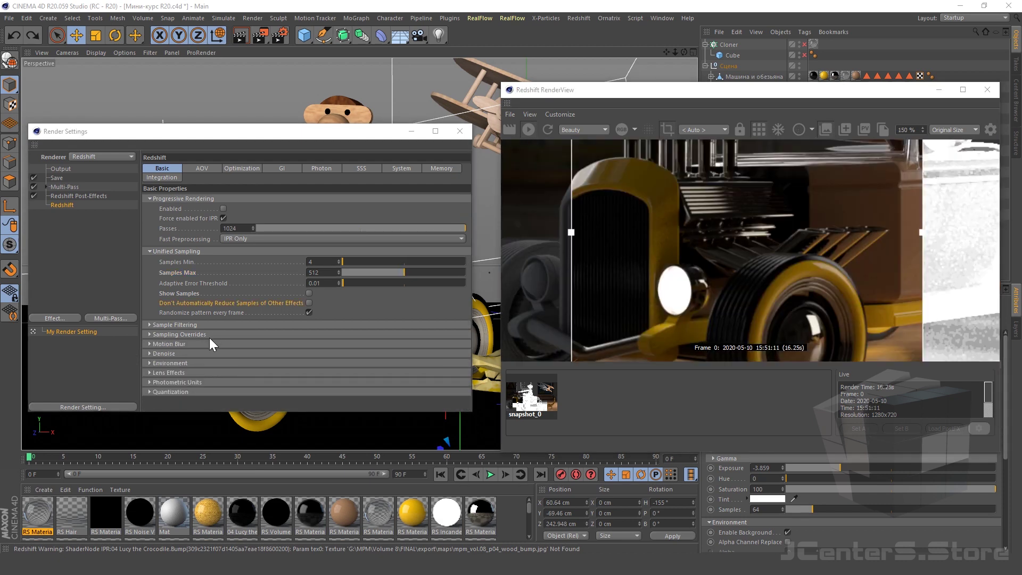
Move Render Settings to the top and stretch it taller to show all Sampling Overrides groups
click(202, 335)
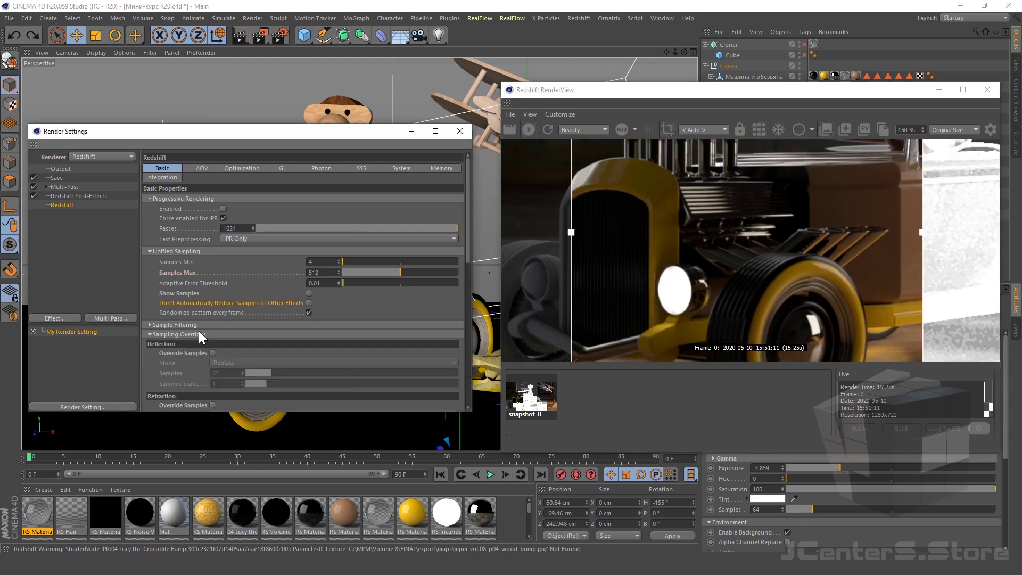
drag(424, 412, 425, 549)
drag(326, 136, 323, 39)
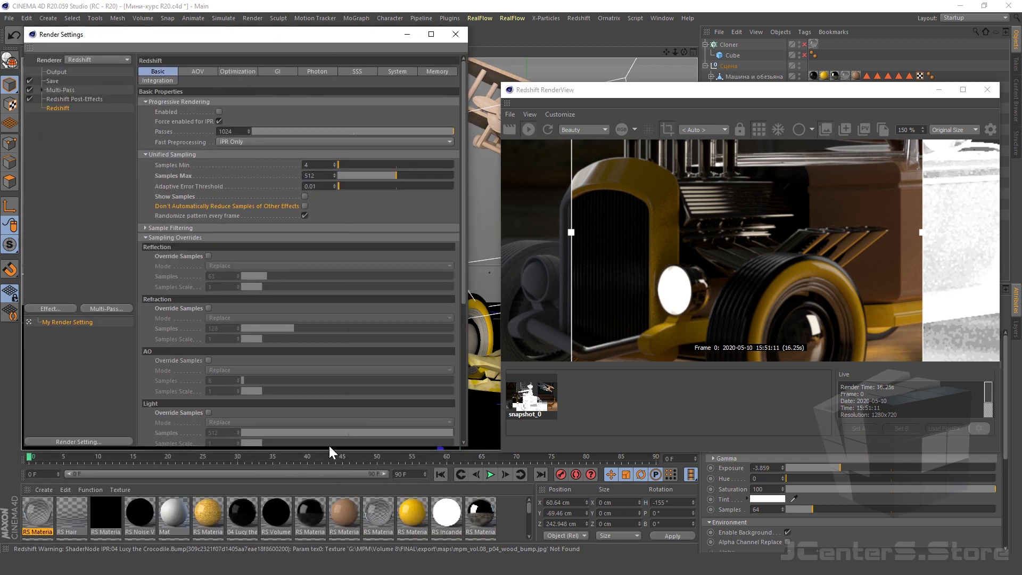
drag(329, 449, 329, 553)
scroll(257, 264, down, 3)
scroll(294, 480, down, 2)
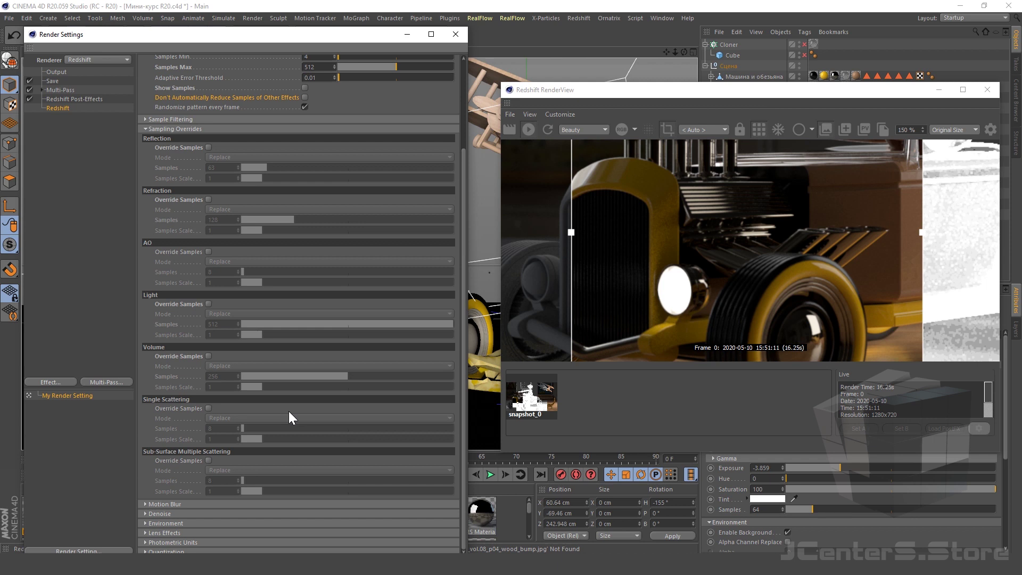
scroll(276, 406, up, 2)
scroll(276, 403, up, 3)
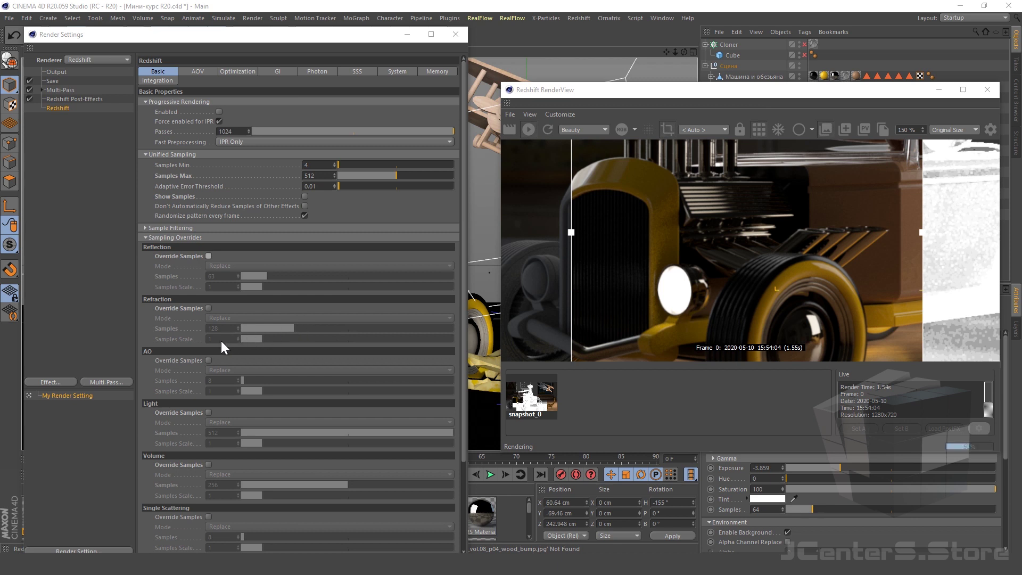
Lower Samples Max to 16 and enable the Light sampling override at 512 samples
scroll(258, 404, down, 3)
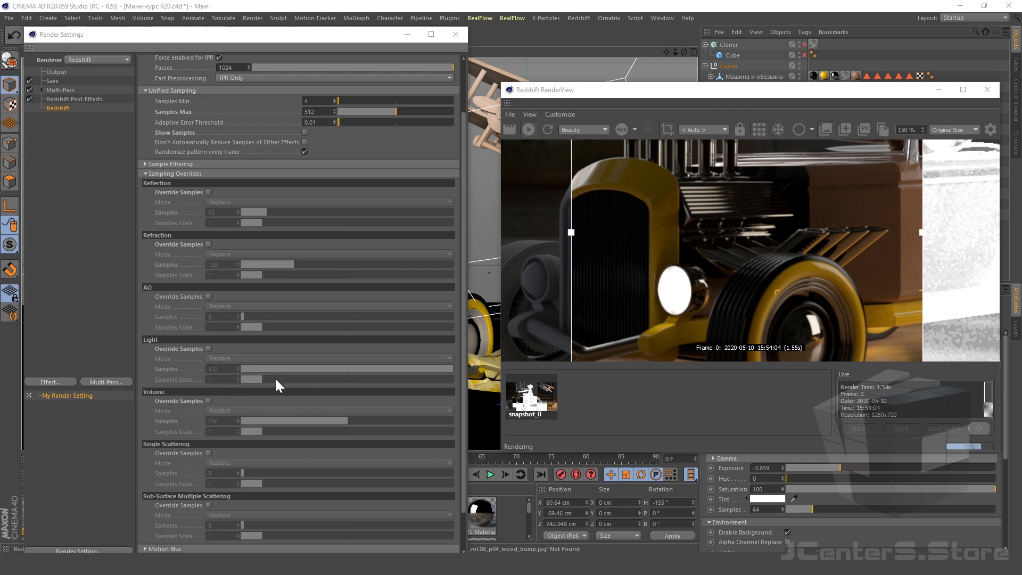
scroll(275, 379, up, 3)
double_click(318, 176)
text(16)
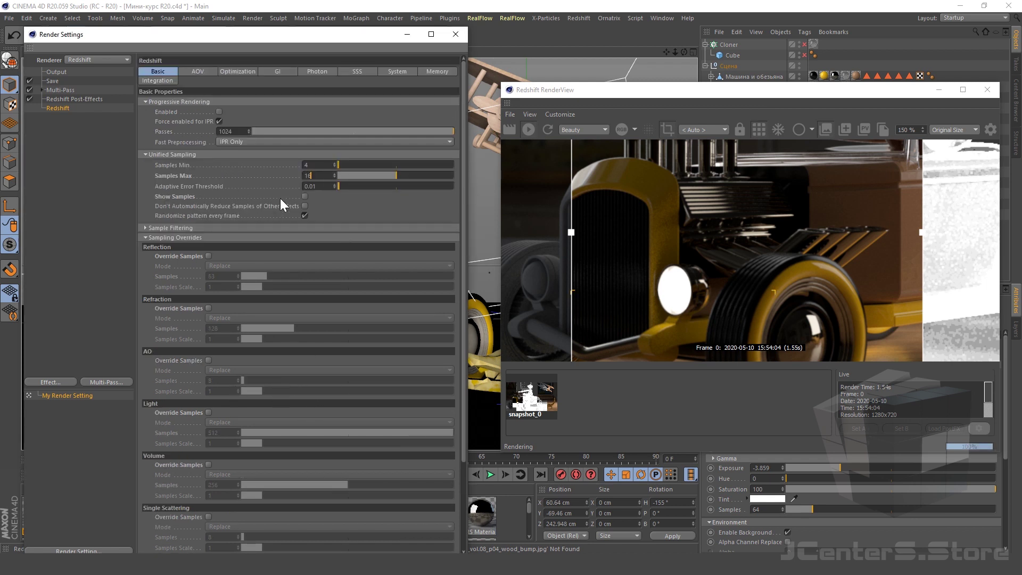
key(Return)
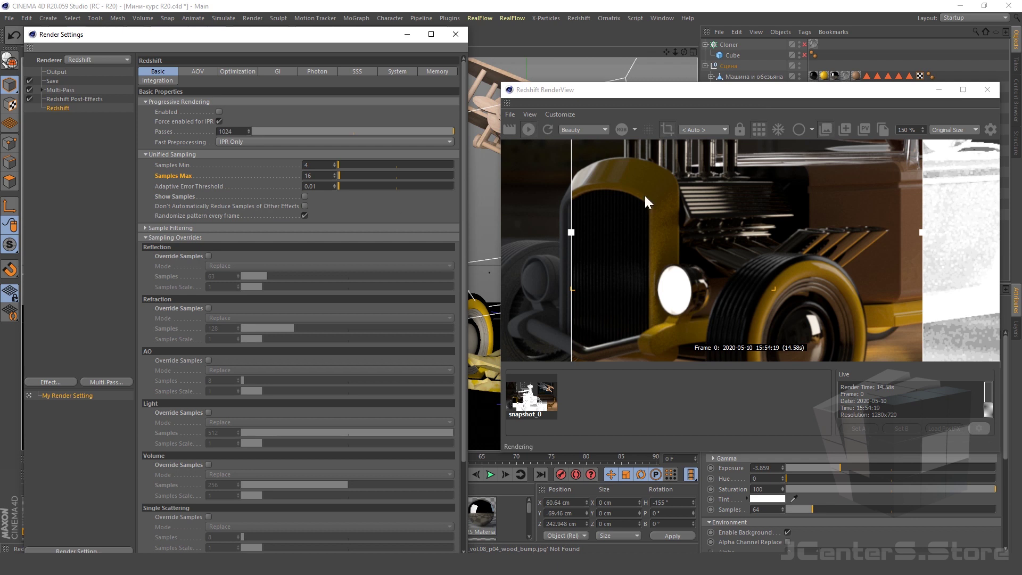
scroll(640, 277, down, 2)
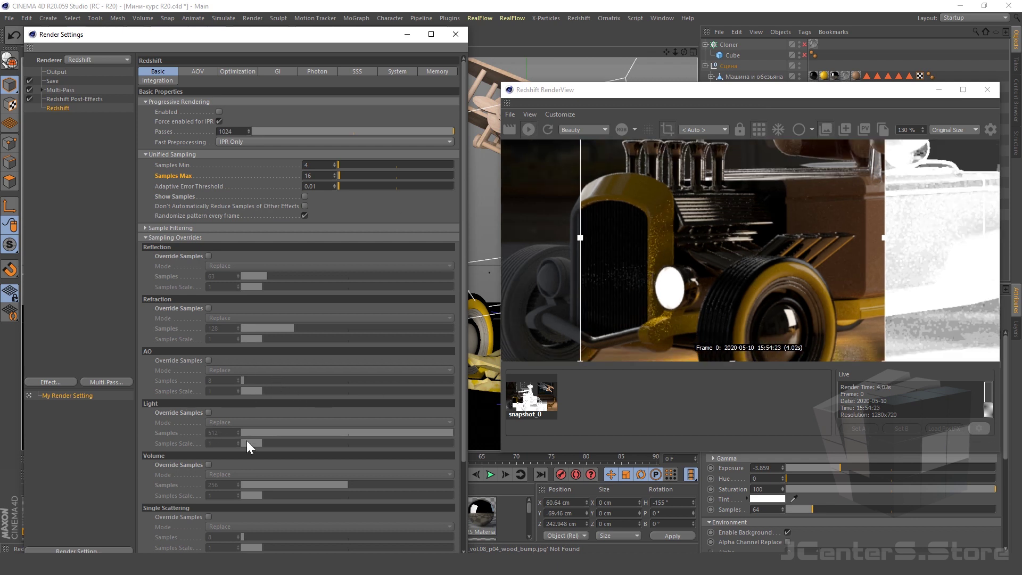
scroll(247, 441, down, 3)
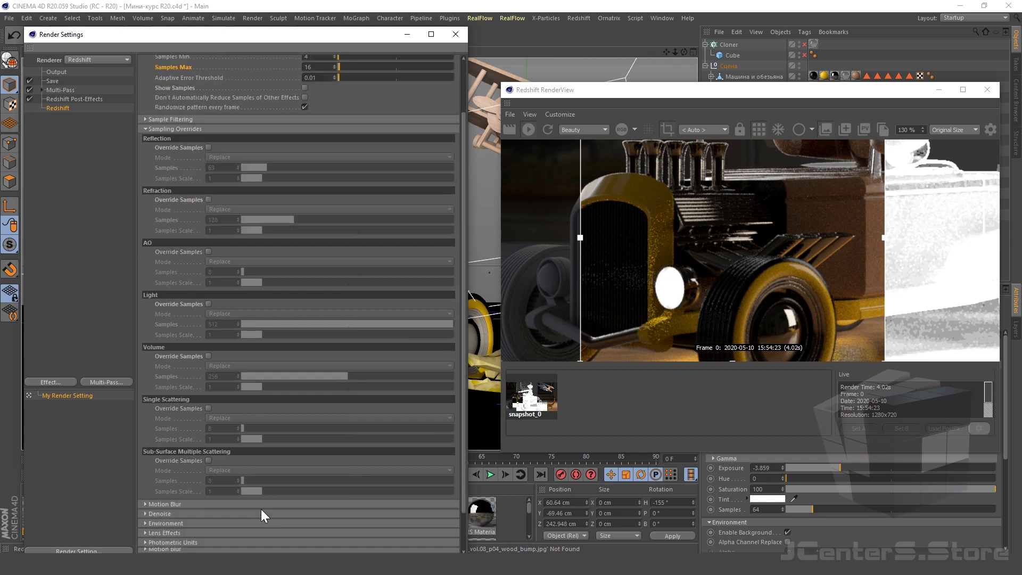
click(208, 304)
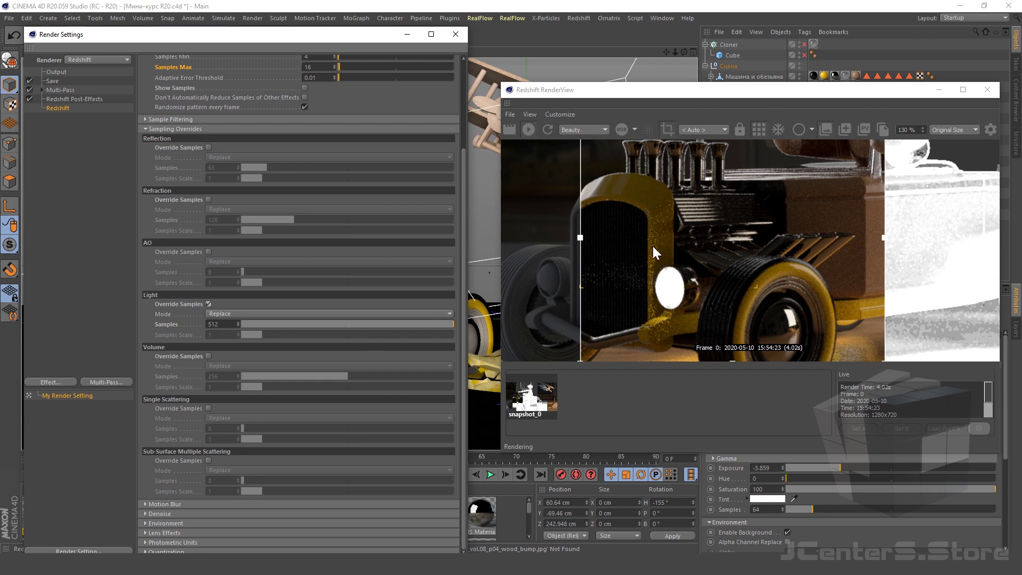
Slide the Light override samples to 0 and back to 512, then turn the Light override off
scroll(653, 246, up, 2)
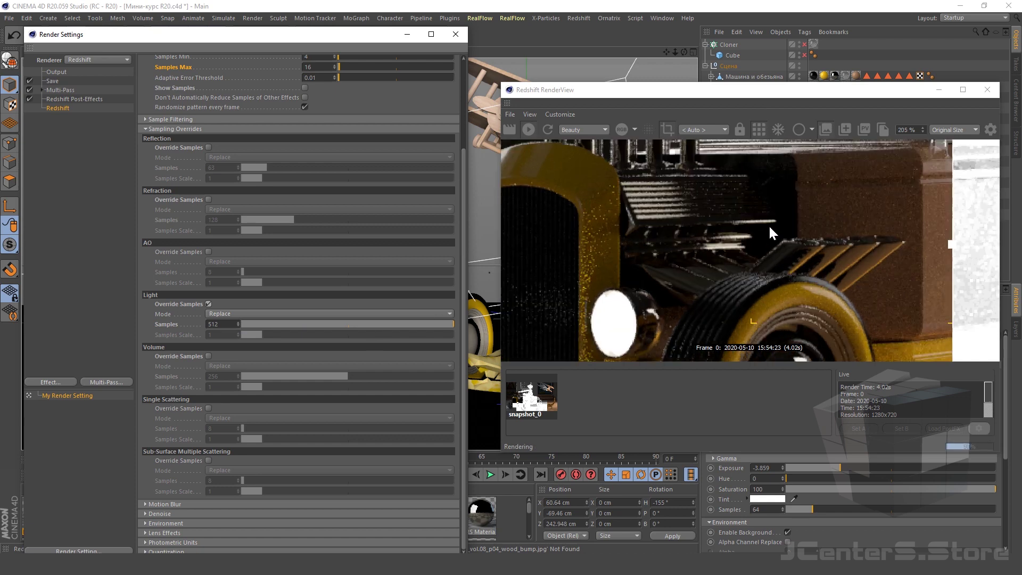
scroll(860, 282, up, 3)
scroll(807, 280, down, 1)
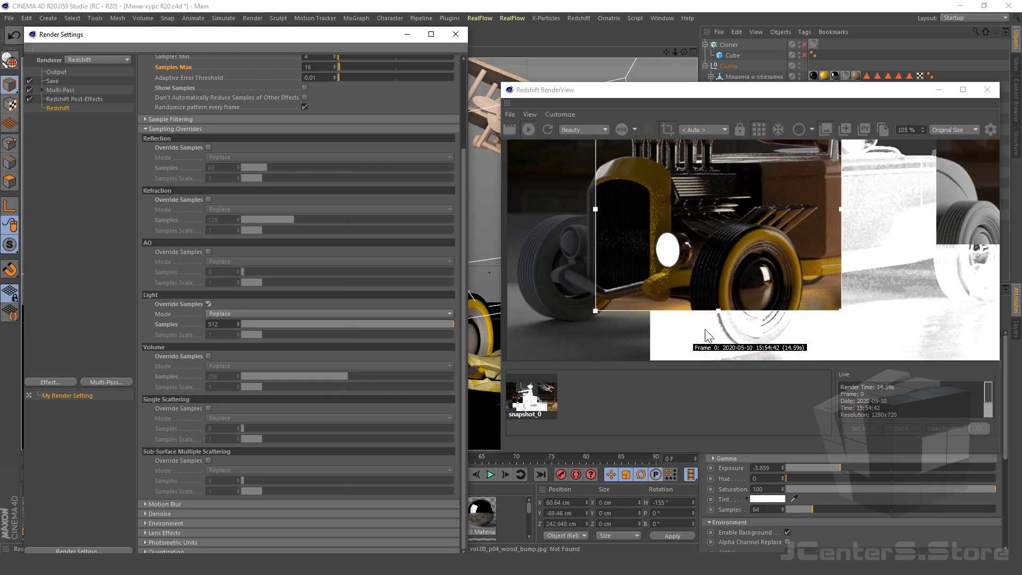
scroll(713, 299, down, 1)
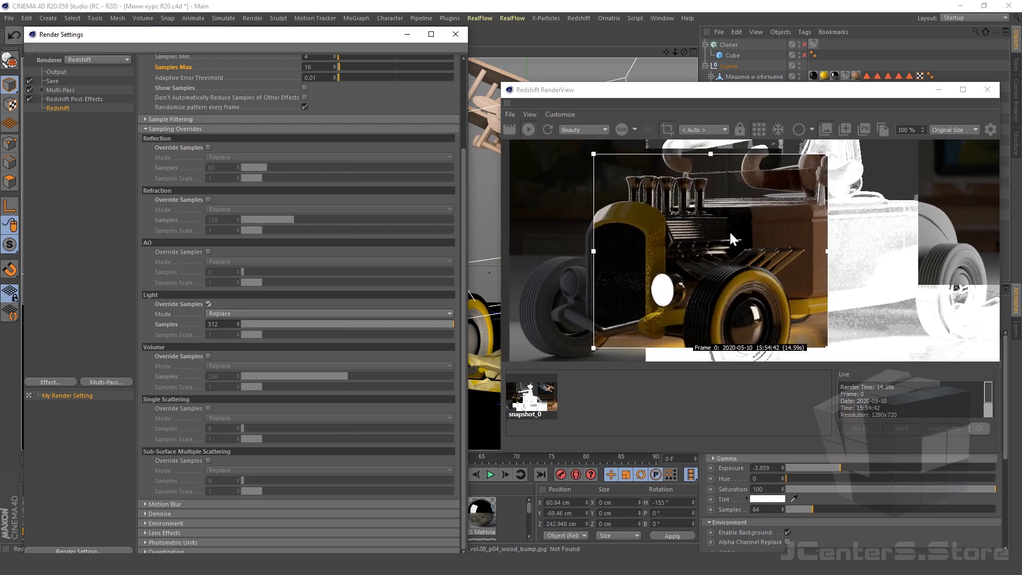
scroll(668, 256, up, 3)
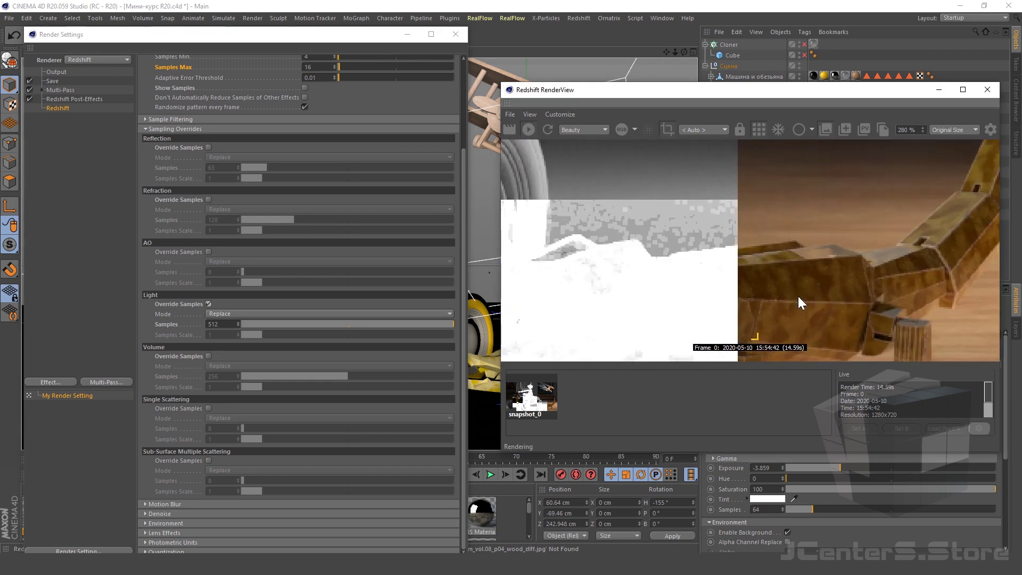
drag(255, 324, 237, 324)
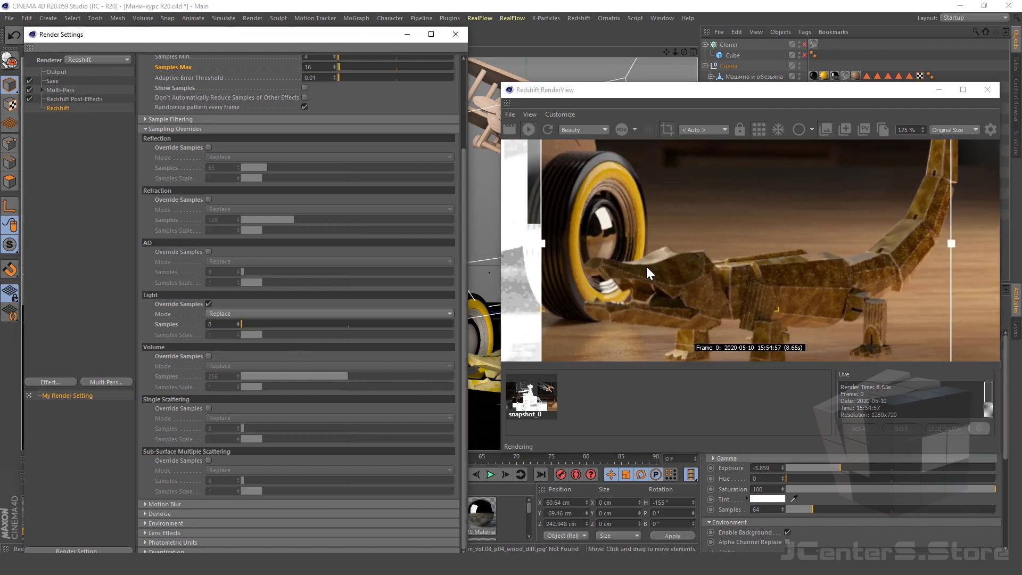
drag(300, 323, 458, 324)
scroll(849, 299, down, 6)
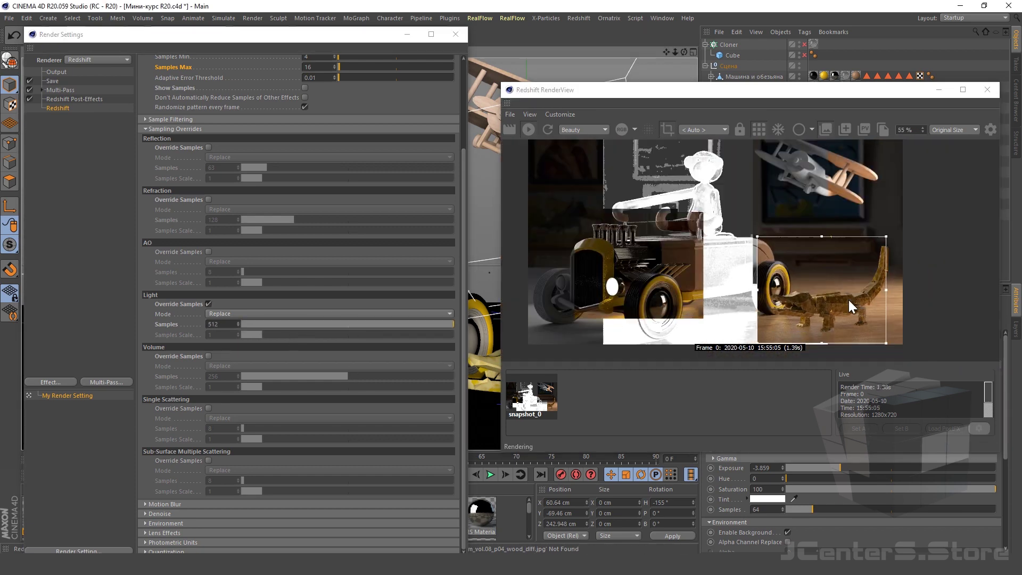
scroll(710, 196, up, 4)
scroll(832, 213, down, 2)
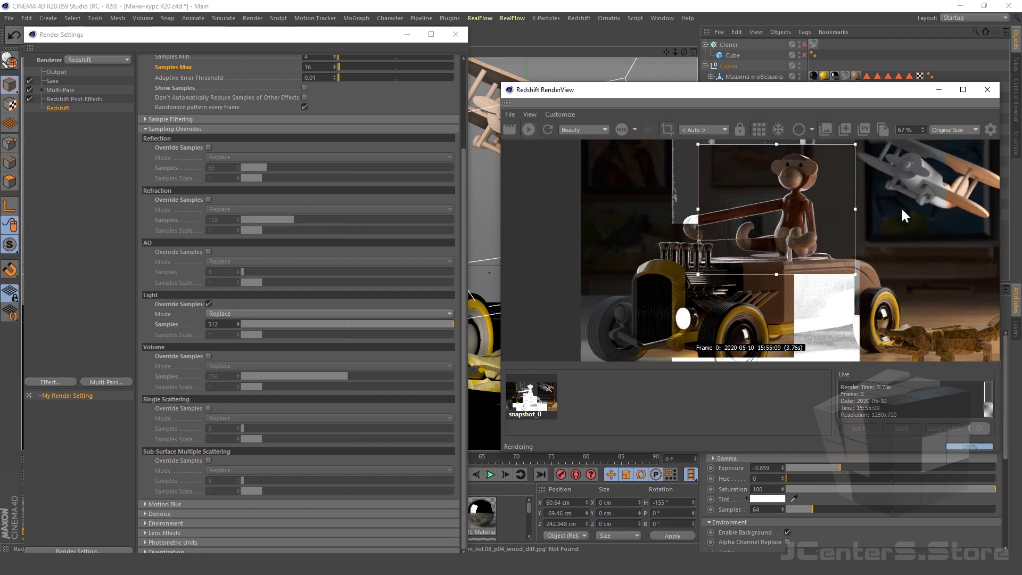
scroll(711, 296, up, 1)
scroll(318, 228, up, 3)
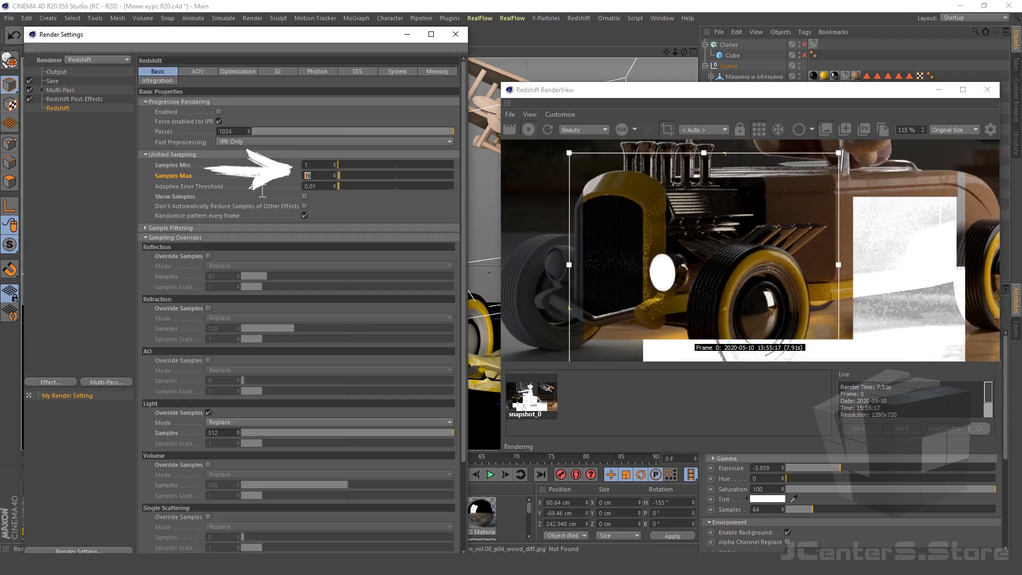
text(1)
click(209, 413)
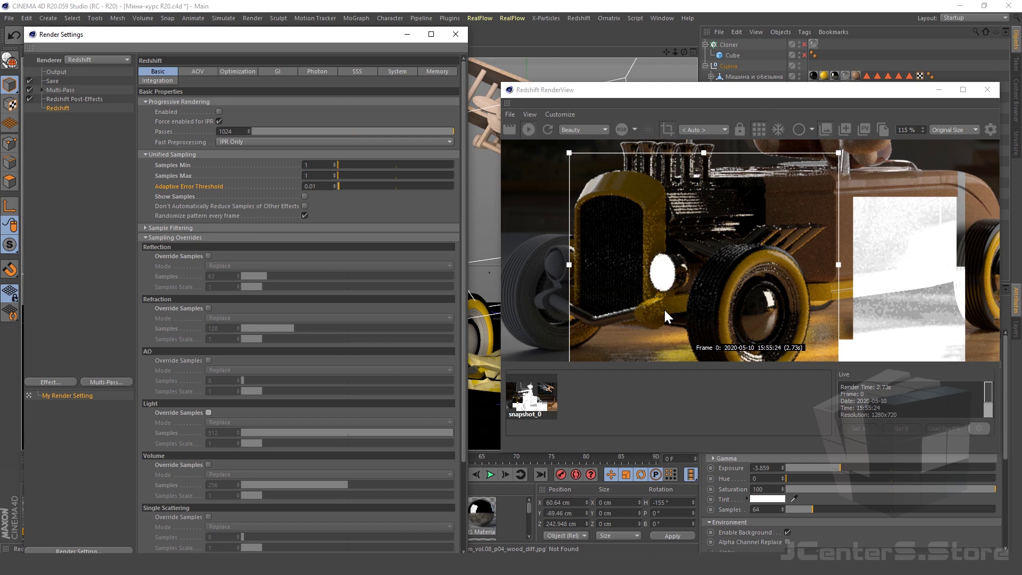
Set Brute Force GI Number of Rays to 256 on the GI tab, then return to Basic sampling
click(282, 74)
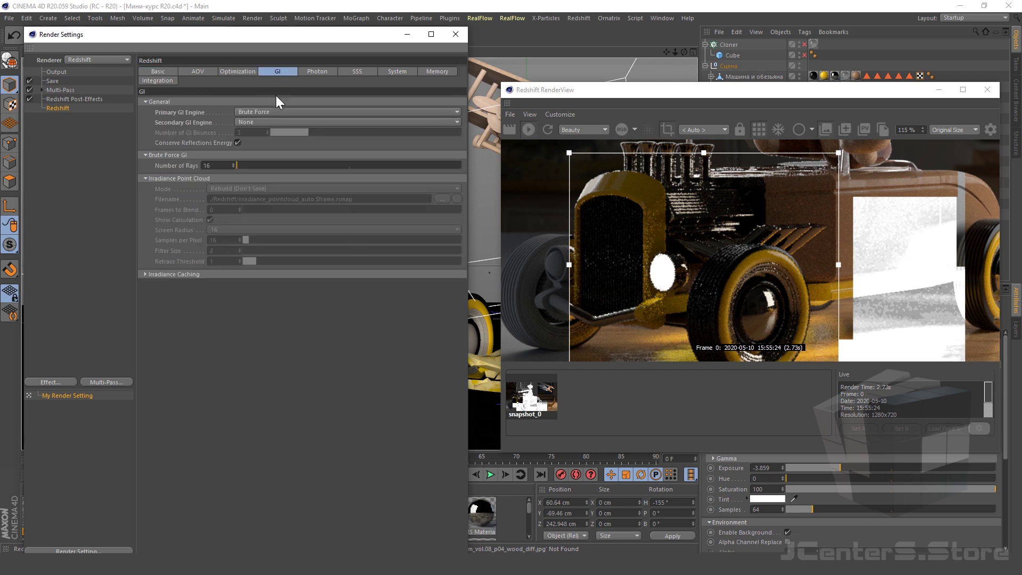
drag(221, 164, 155, 169)
text(512)
scroll(689, 226, up, 2)
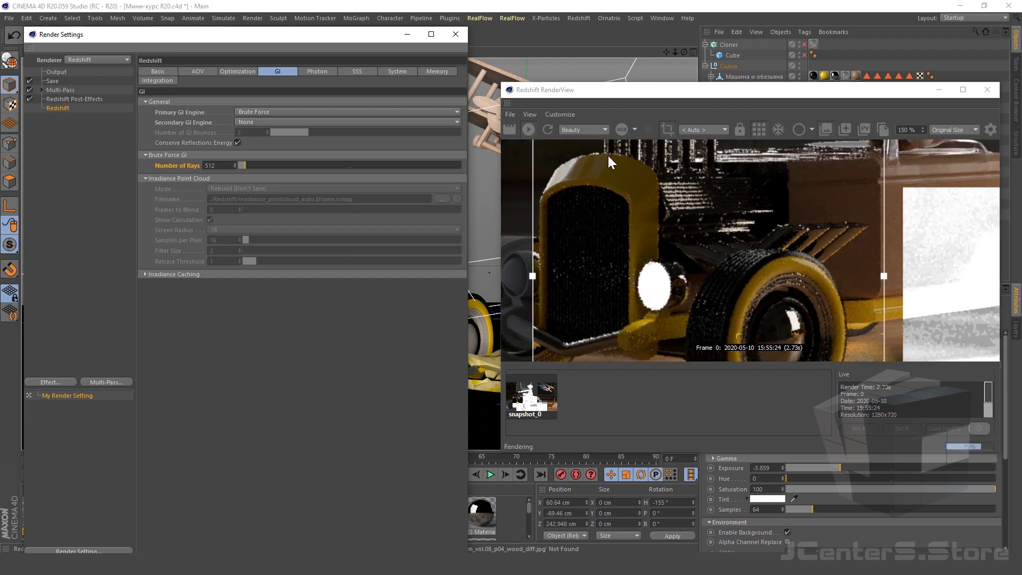
scroll(682, 229, down, 2)
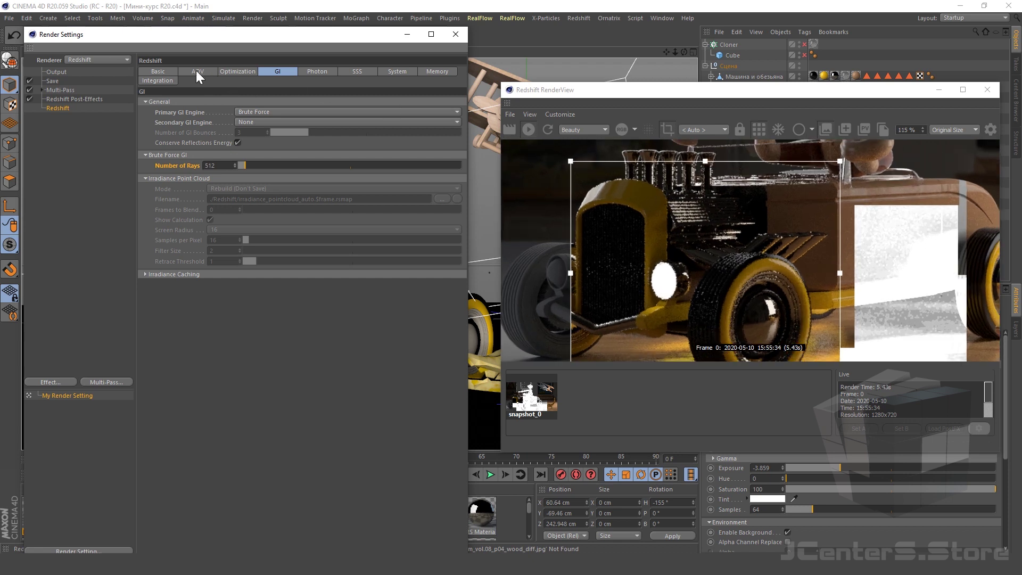
double_click(220, 166)
text(256)
key(Return)
scroll(670, 276, up, 2)
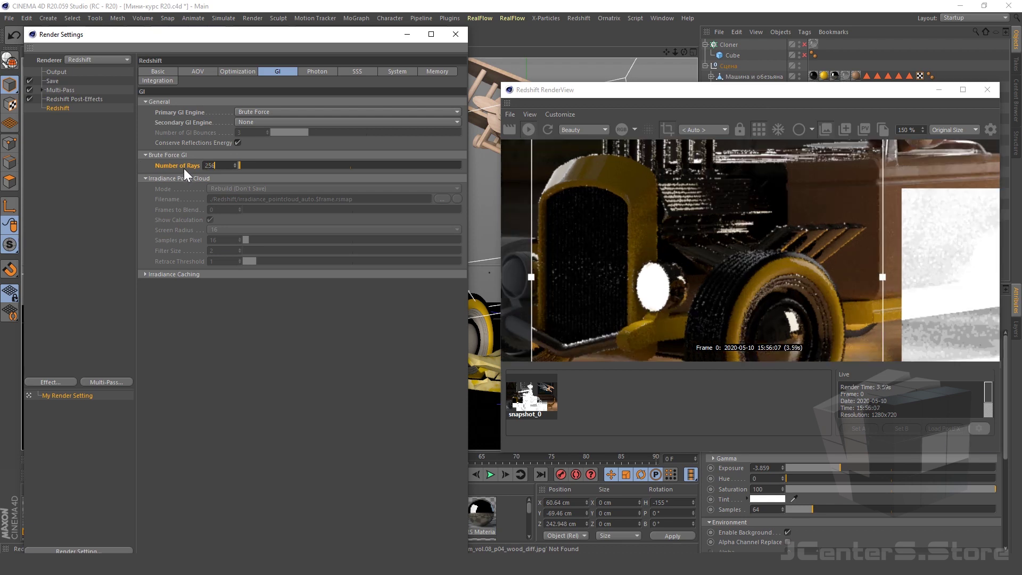
click(160, 71)
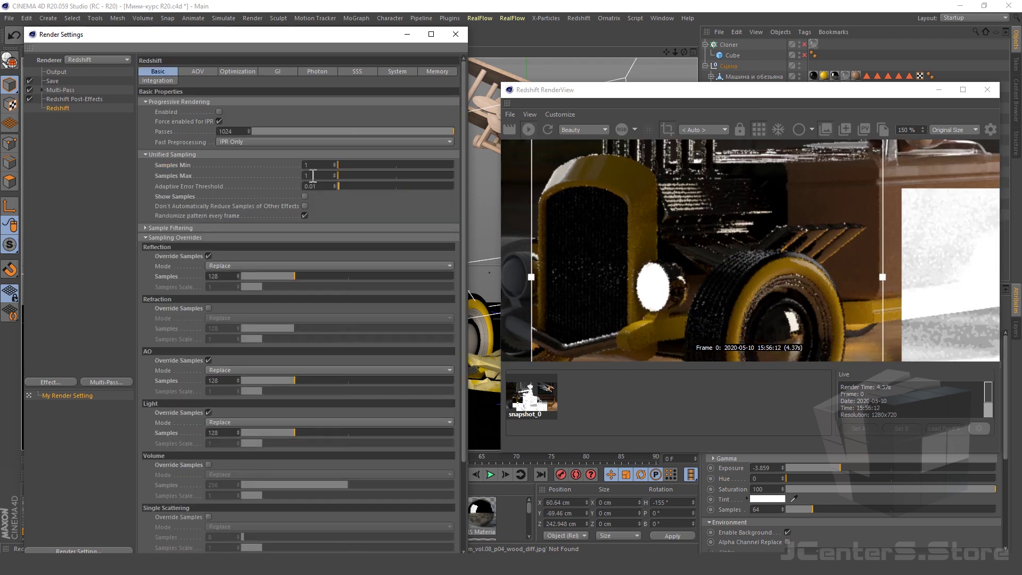
Try low test sampling values: Samples Max 16, Samples Min 4, and a sample count of 2
text(16)
key(shift+Tab)
text(4)
key(Return)
scroll(712, 263, up, 1)
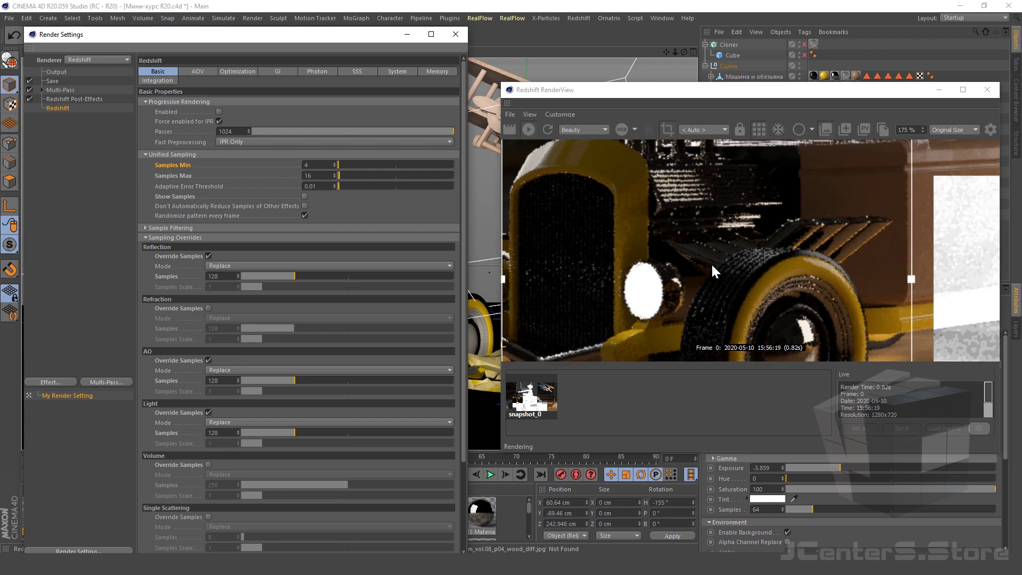
text(2)
key(Tab)
text(2)
scroll(598, 152, up, 3)
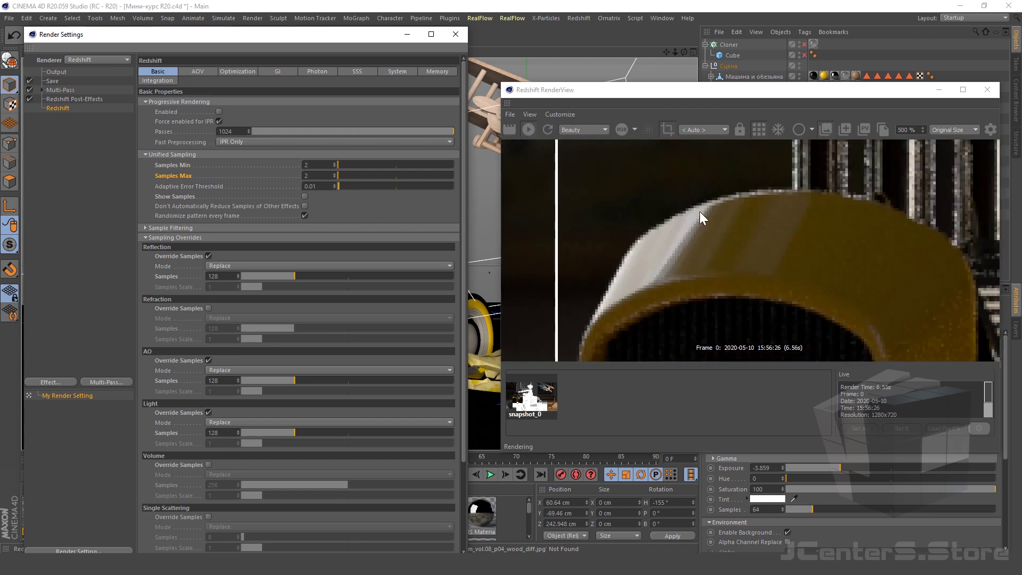
Save RenderView snapshots while re-rendering with Samples Min 4 and new sample counts
click(849, 133)
click(318, 165)
text(4)
key(Tab)
text(3)
click(845, 129)
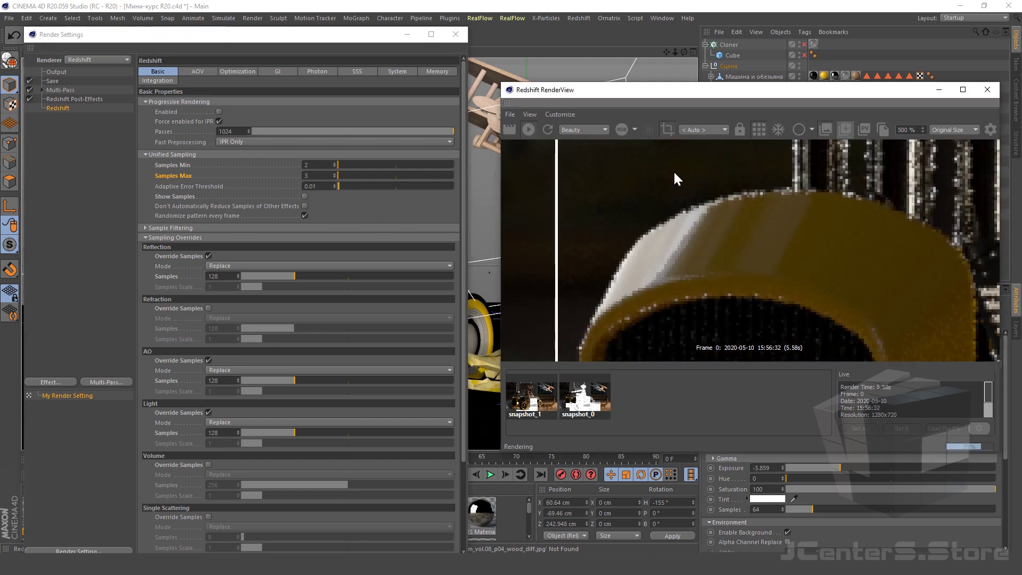
click(740, 200)
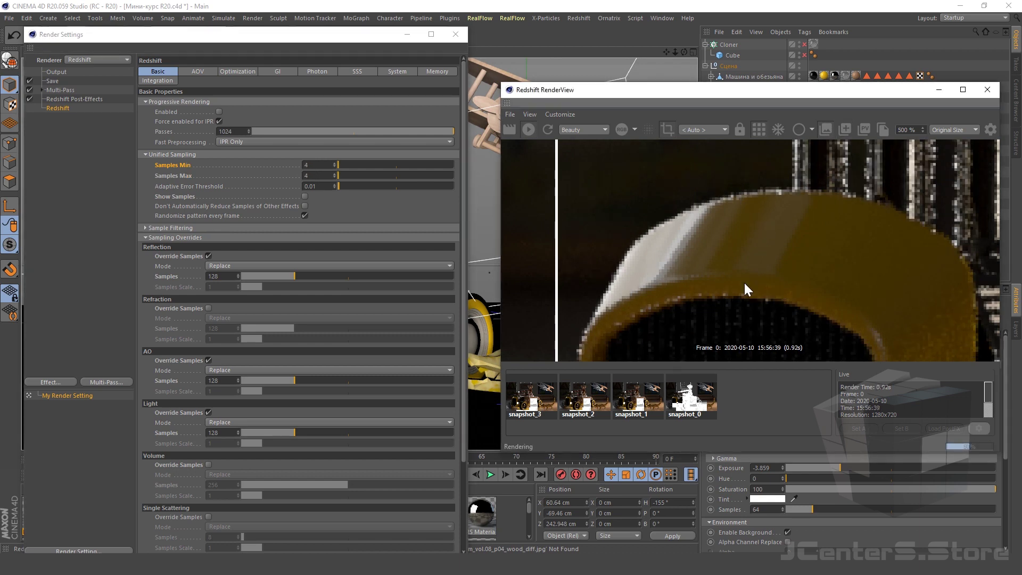
Compare against snapshot_3, then set Samples Max to 64
click(514, 402)
scroll(634, 230, down, 4)
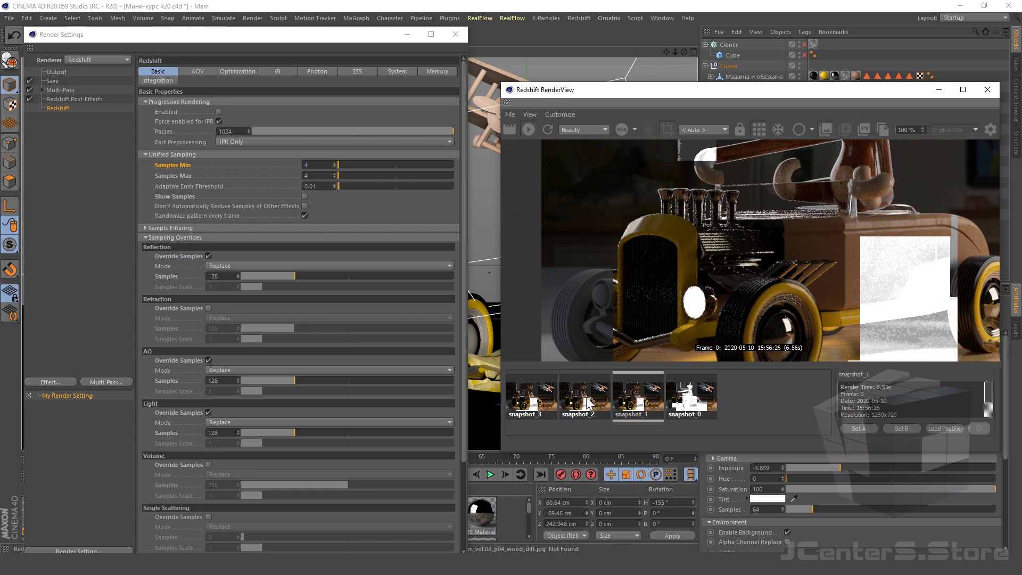
click(775, 414)
click(251, 175)
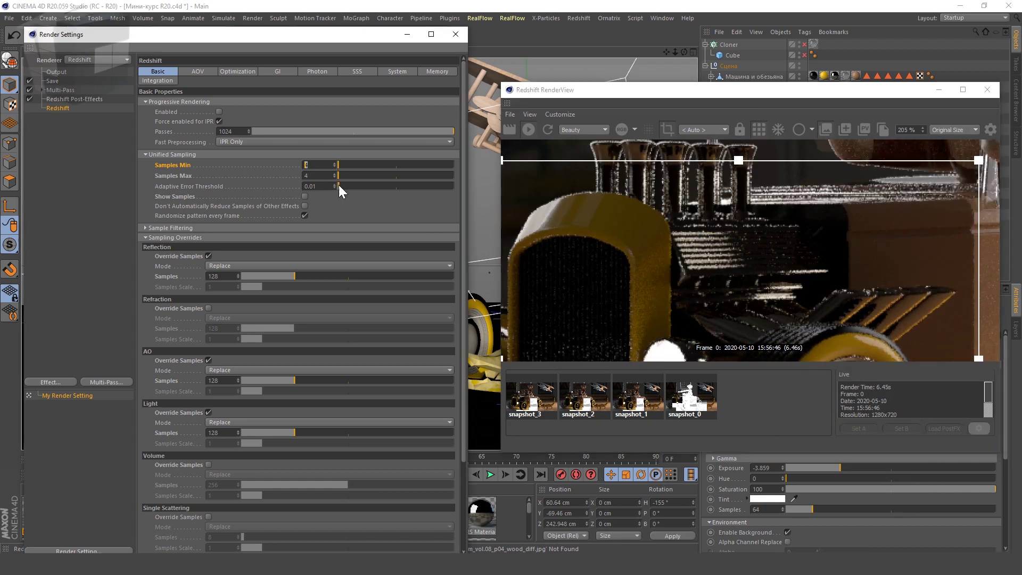
text(64)
key(Return)
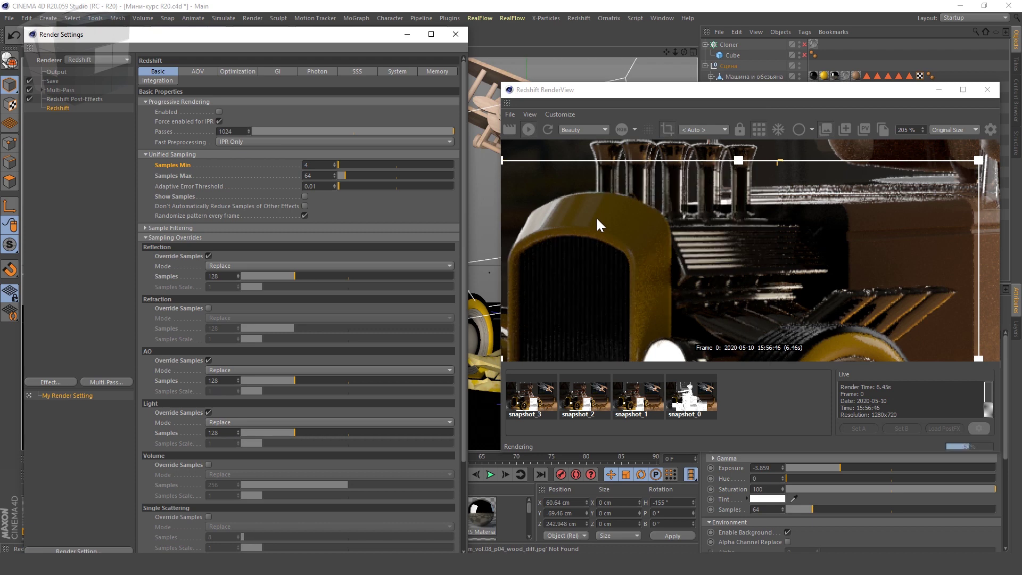
Inspect the finished 8.78 s car render and open the RenderView display-mode dropdown
scroll(646, 202, down, 3)
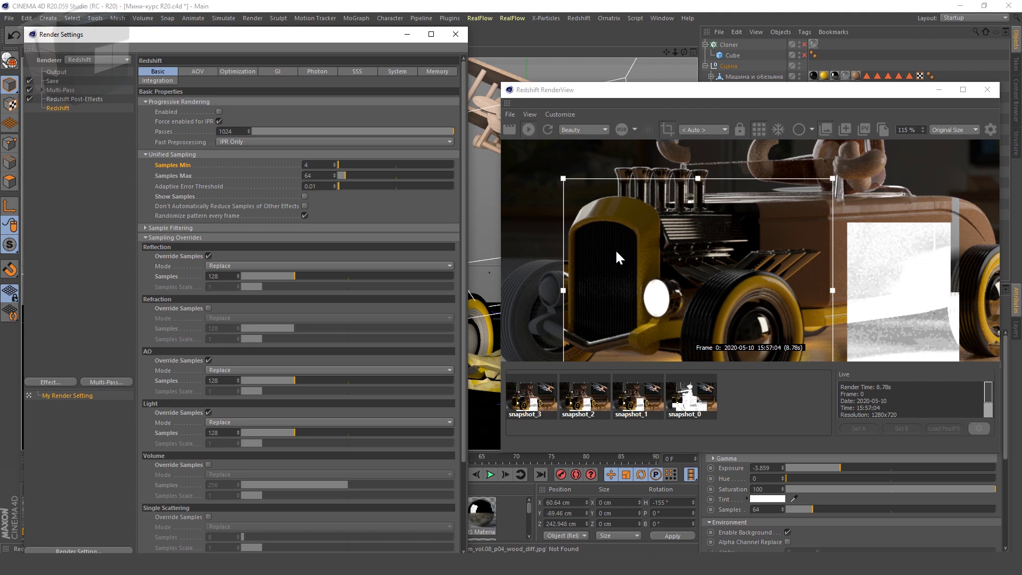
scroll(615, 248, down, 2)
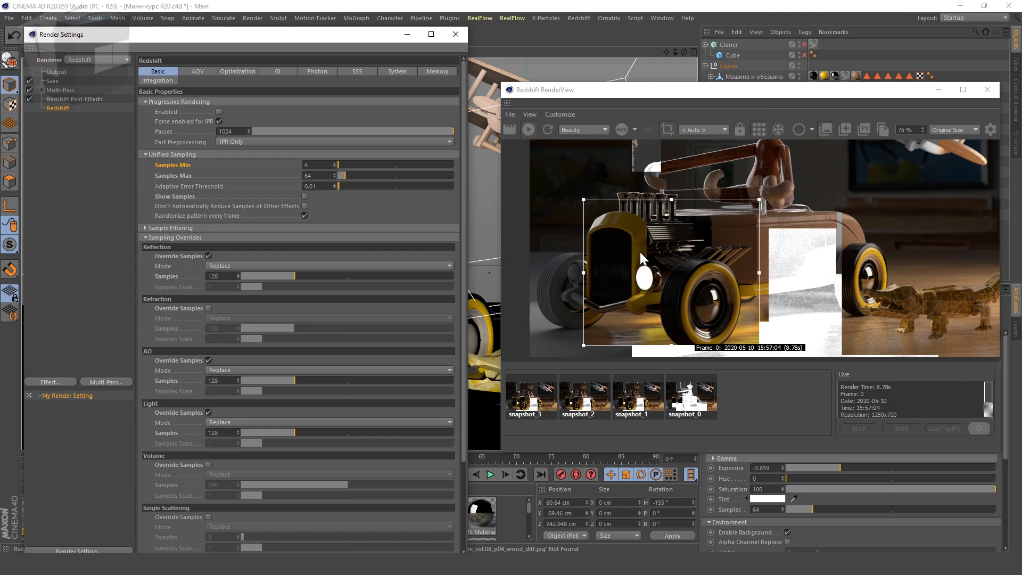
scroll(647, 279, up, 2)
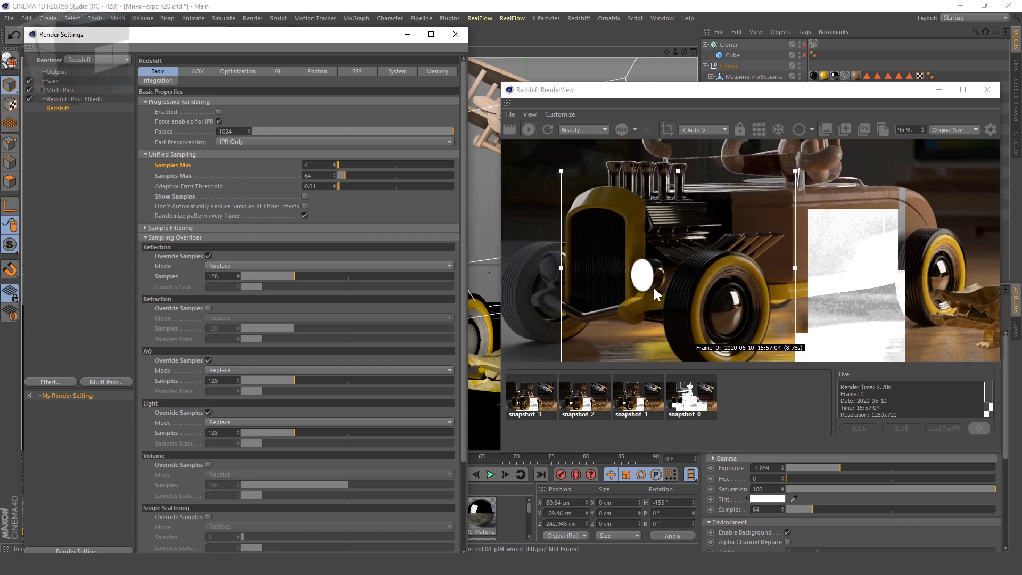
scroll(652, 224, down, 1)
scroll(666, 266, up, 1)
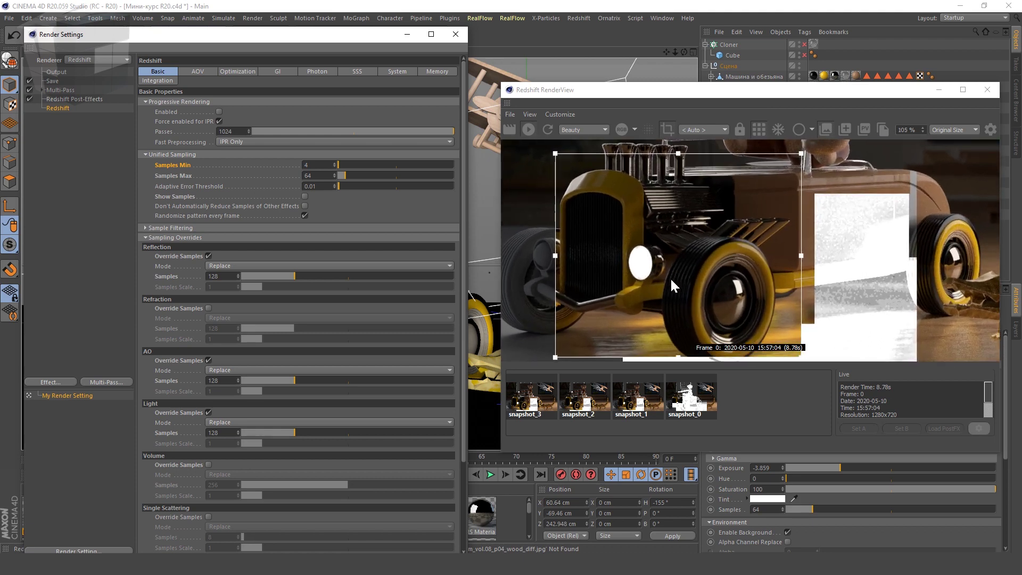
middle_drag(765, 307, 765, 302)
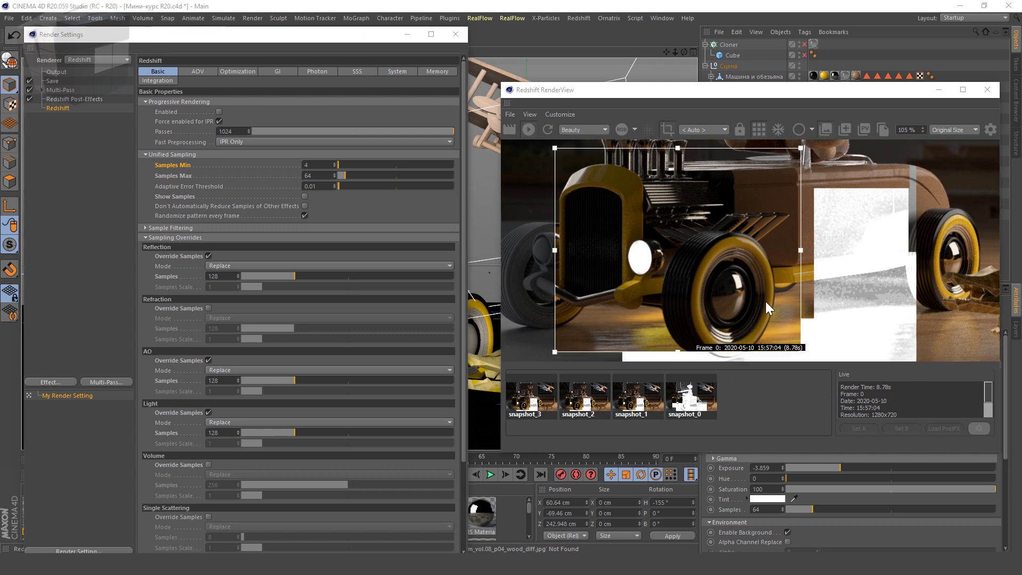
click(813, 130)
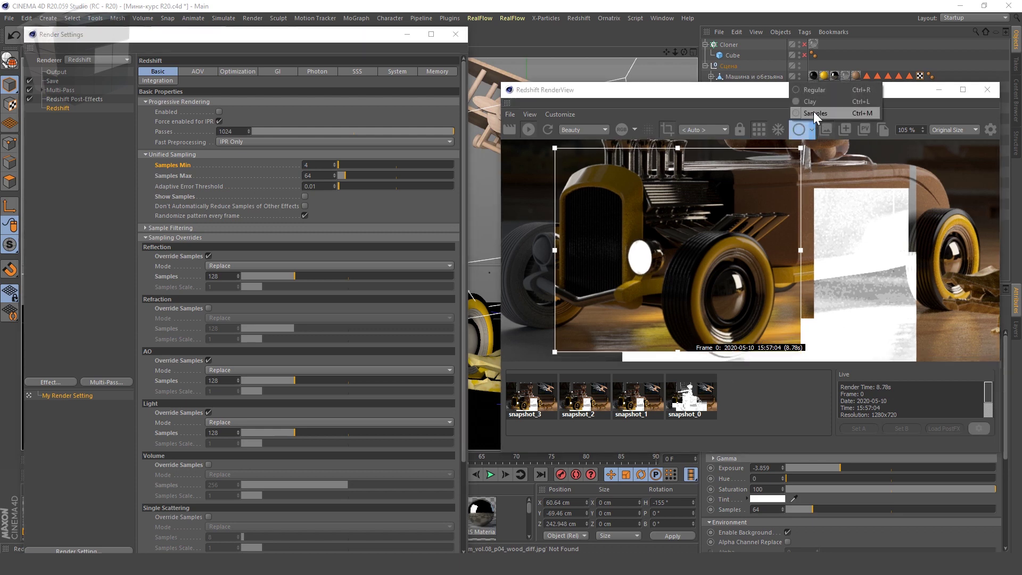
Switch the RenderView display mode to the Samples heatmap
click(813, 111)
scroll(692, 202, down, 4)
scroll(620, 197, up, 6)
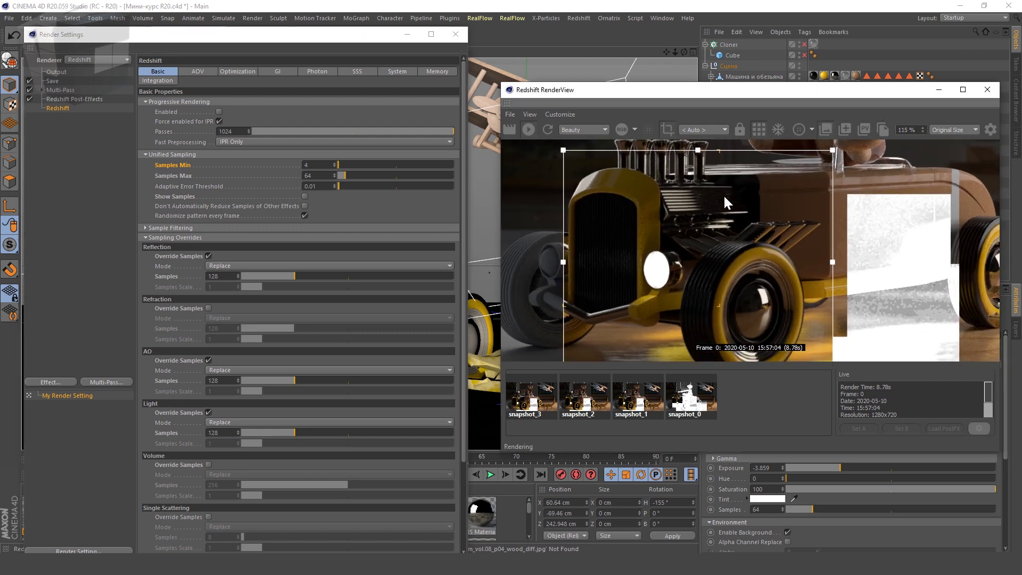
scroll(723, 194, up, 5)
scroll(685, 200, up, 4)
scroll(612, 197, up, 3)
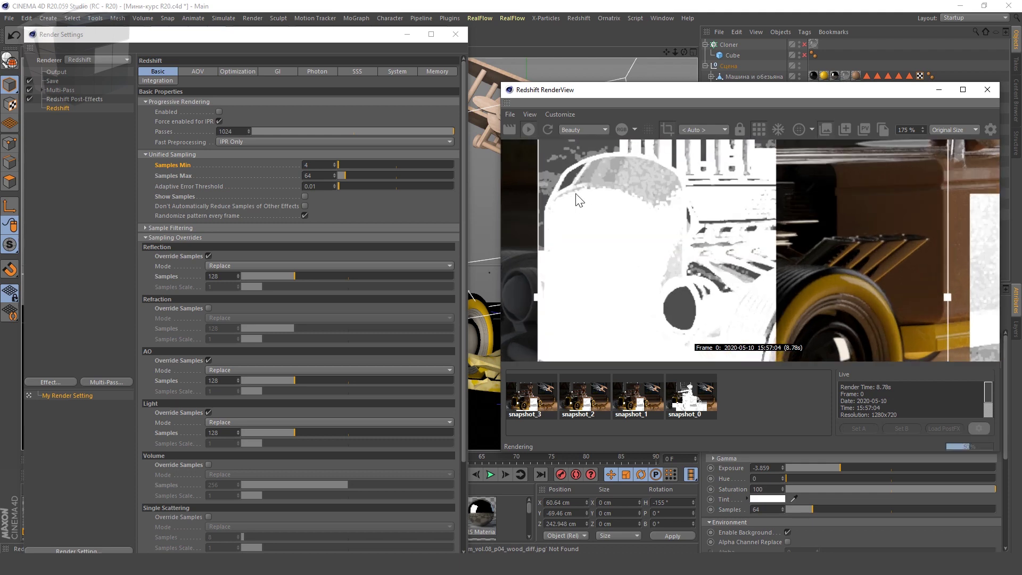
Raise Brute Force GI Number of Rays to 1024 and return to Basic settings
click(273, 72)
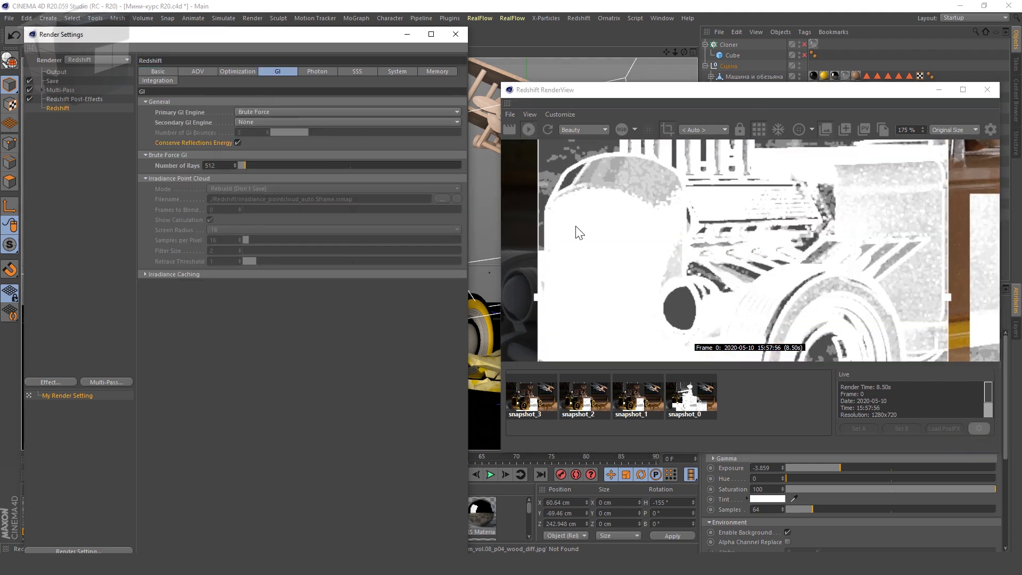
scroll(575, 229, up, 5)
scroll(676, 268, up, 5)
double_click(213, 165)
text(1024)
key(Return)
scroll(665, 240, down, 10)
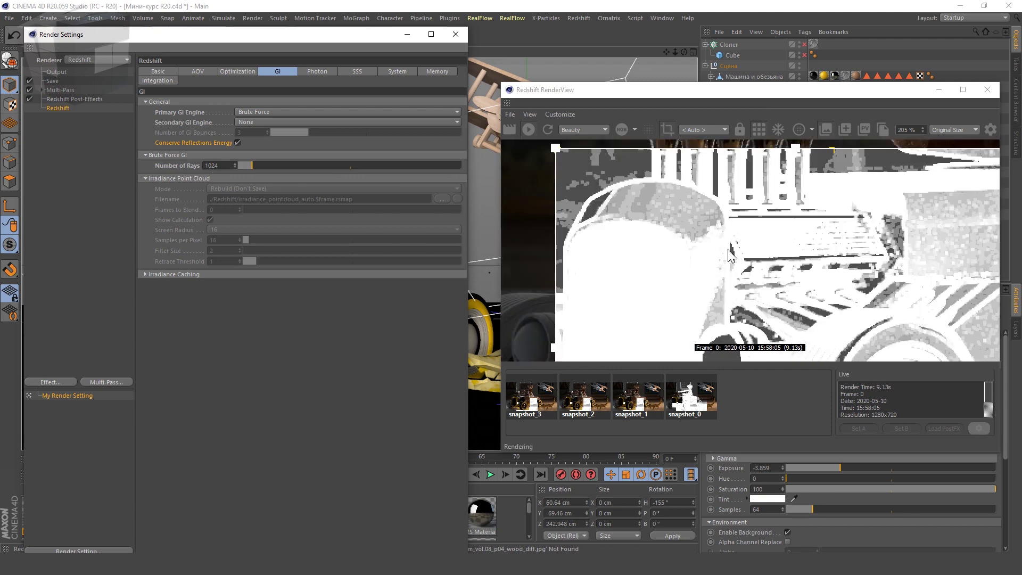
click(157, 71)
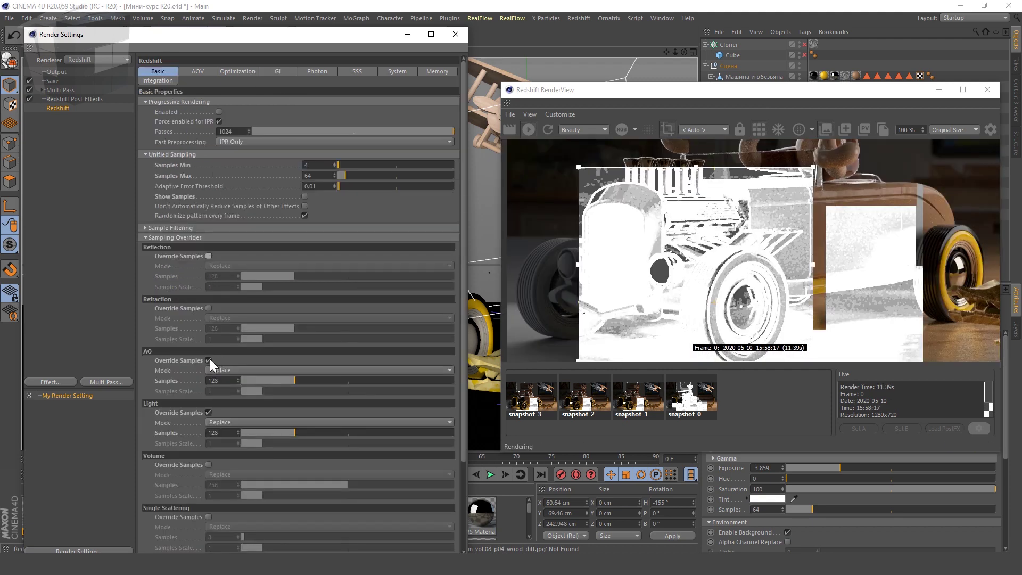
Set the Light and Reflection override samples to 512
scroll(666, 288, up, 3)
scroll(666, 287, up, 2)
text(512)
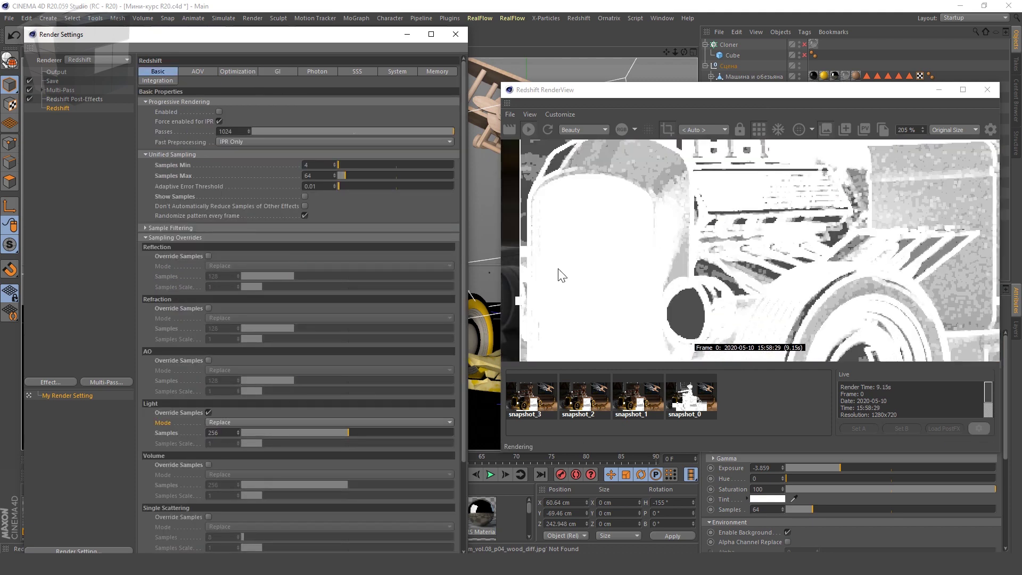
key(Return)
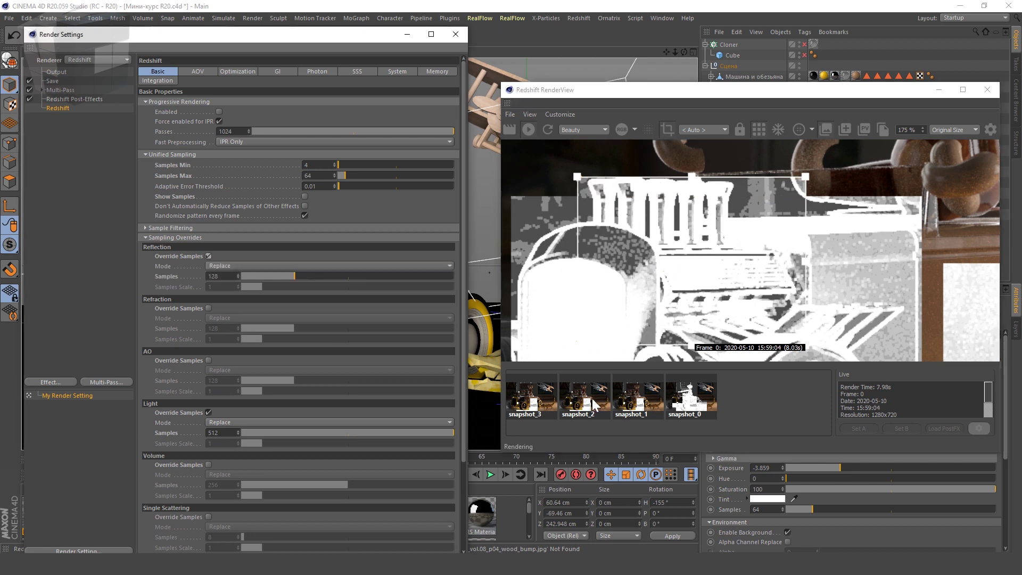
text(256)
drag(230, 277, 168, 278)
drag(348, 276, 455, 276)
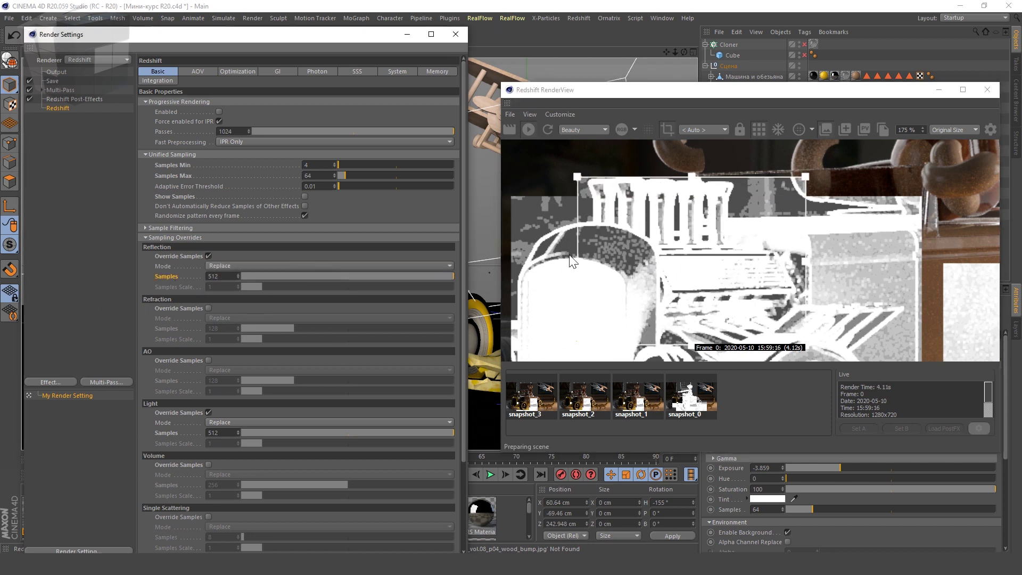
Try an AO sample override at 512, then undo it
click(208, 361)
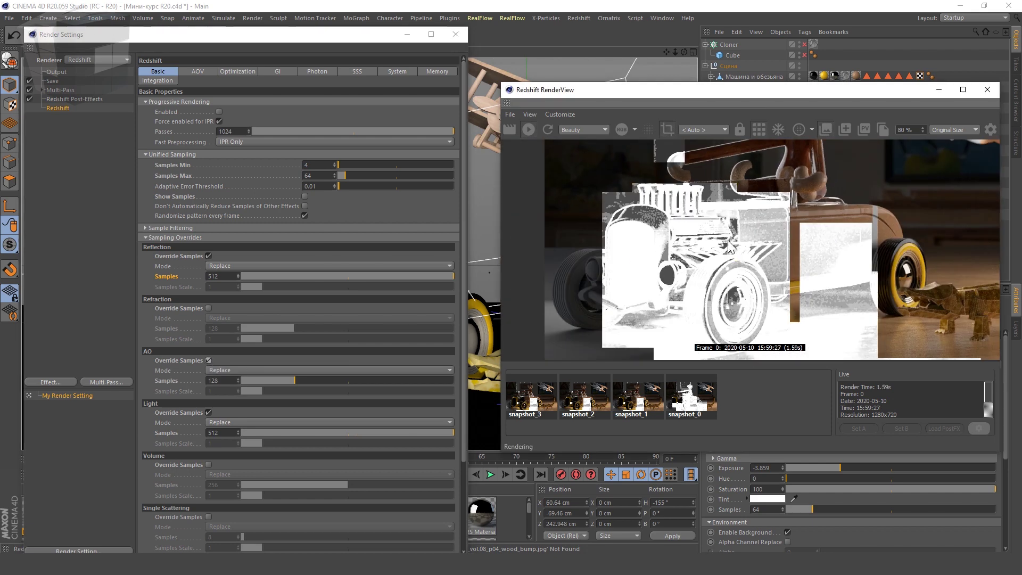
scroll(666, 302, down, 1)
drag(295, 381, 454, 381)
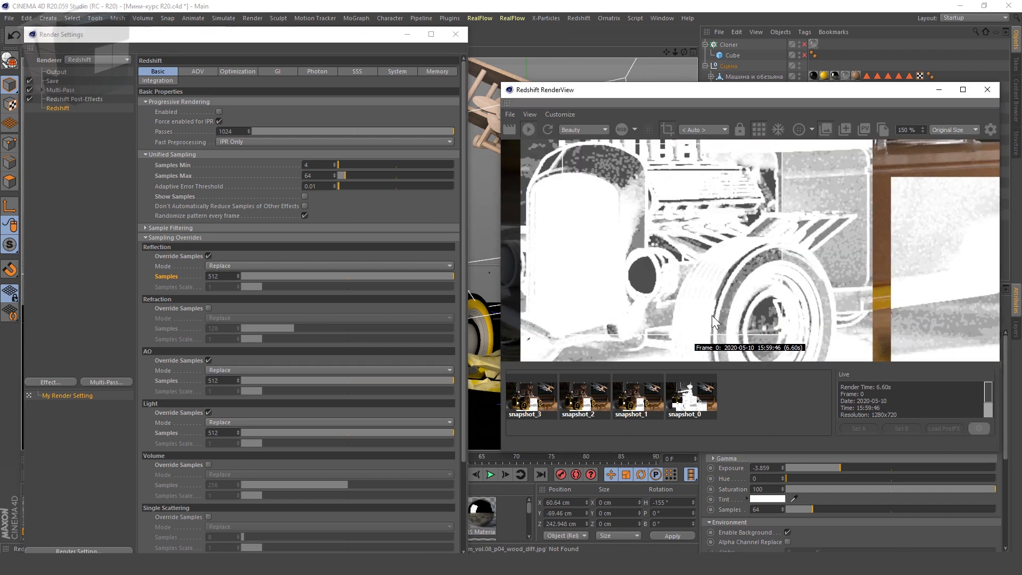
click(294, 380)
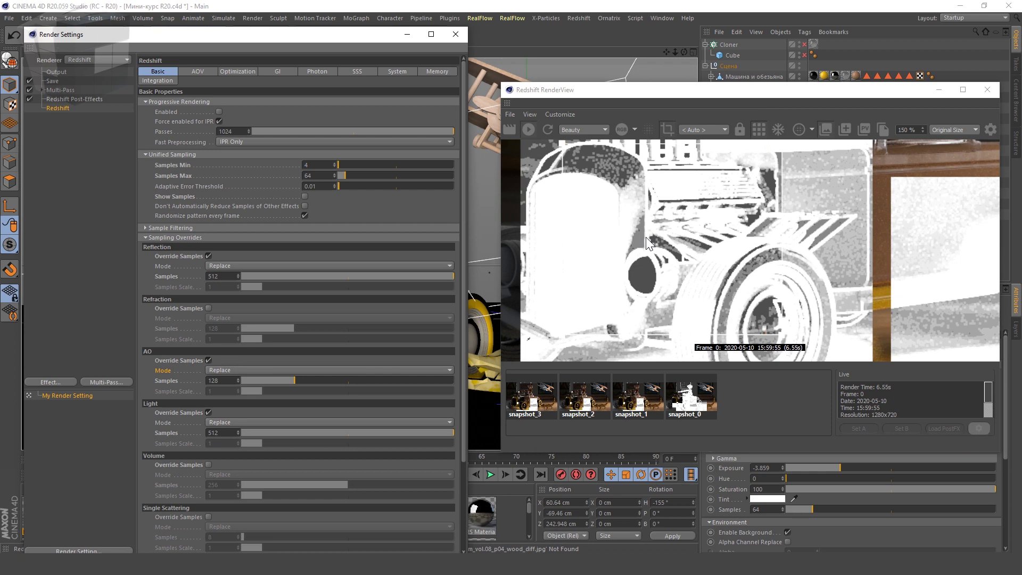
key(ctrl+z)
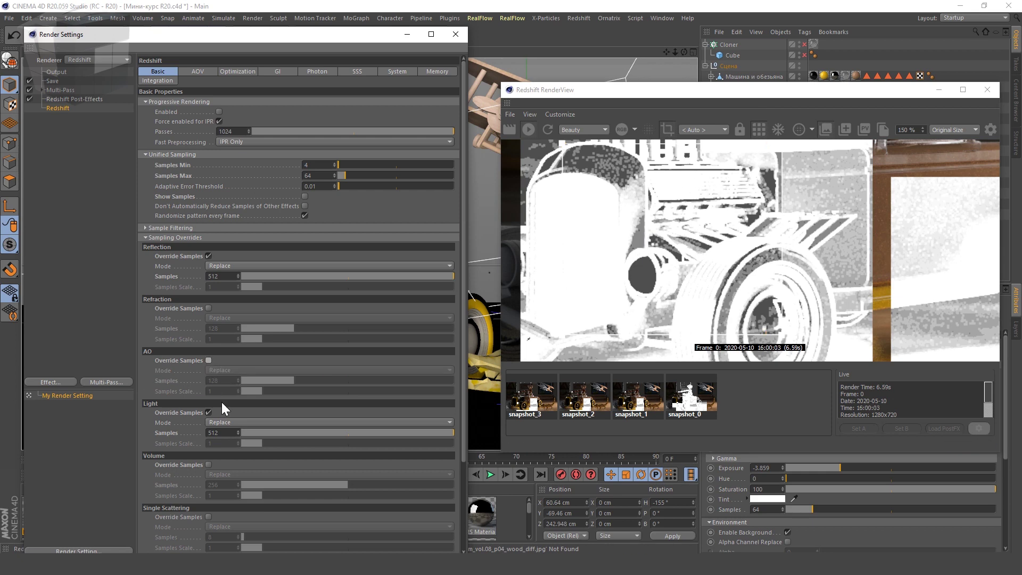
scroll(173, 420, down, 1)
scroll(210, 299, up, 1)
Set Samples Max to 128
click(293, 176)
text(128)
key(Return)
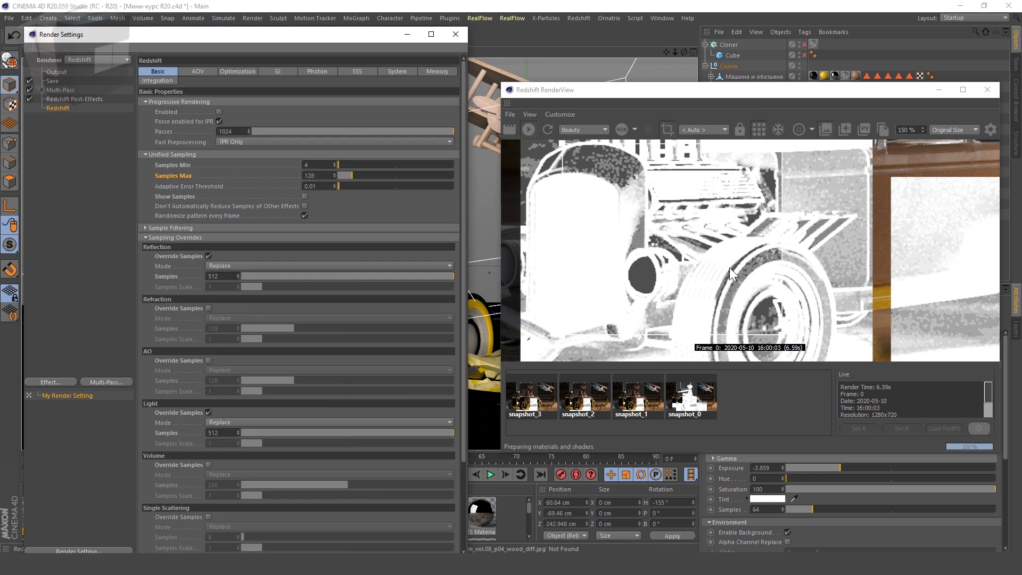
scroll(674, 264, down, 3)
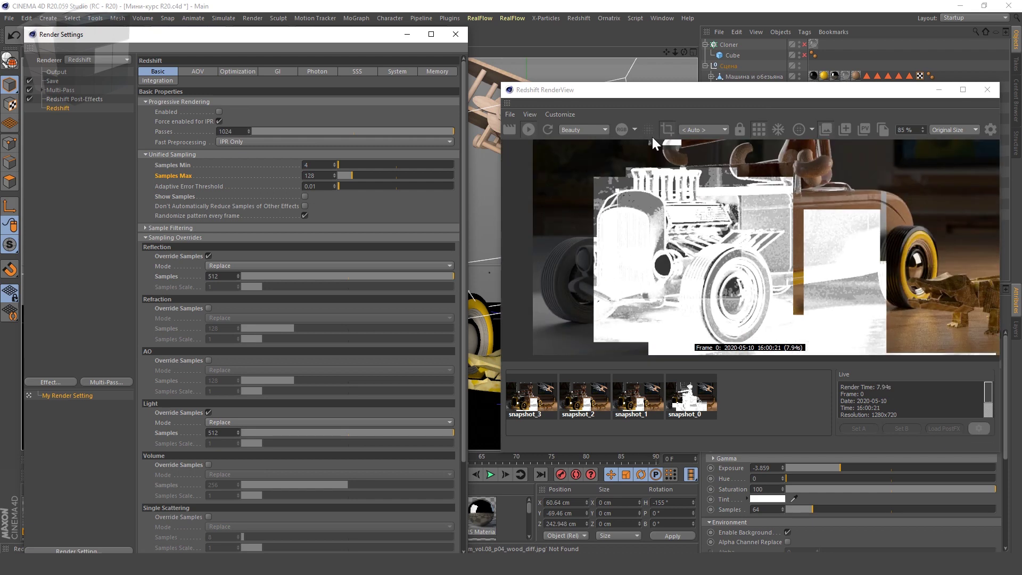
scroll(679, 269, up, 3)
scroll(676, 265, up, 2)
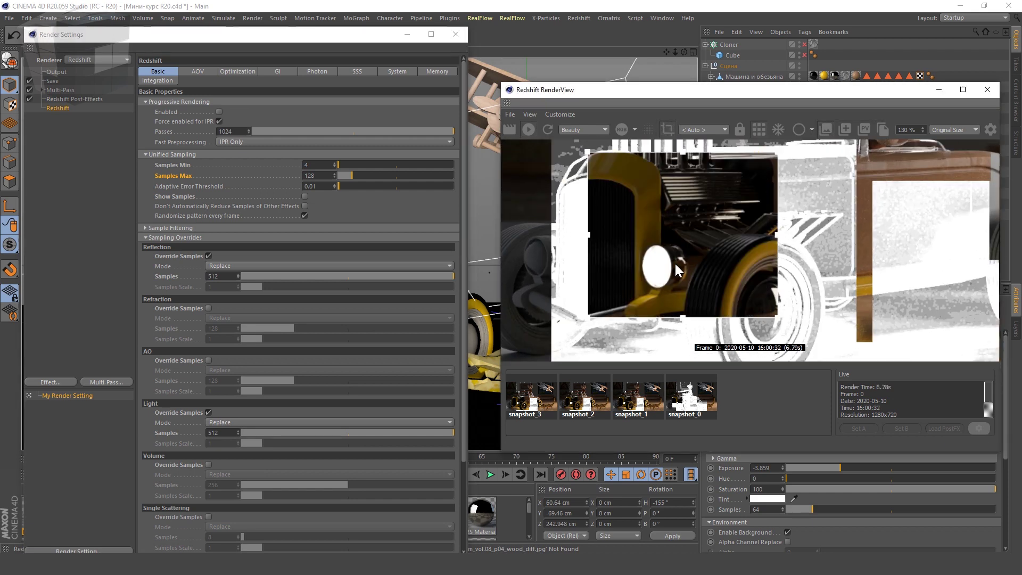
scroll(674, 261, up, 3)
Set Brute Force GI Number of Rays to 2048 and return to Basic settings
click(277, 70)
text(48)
key(Return)
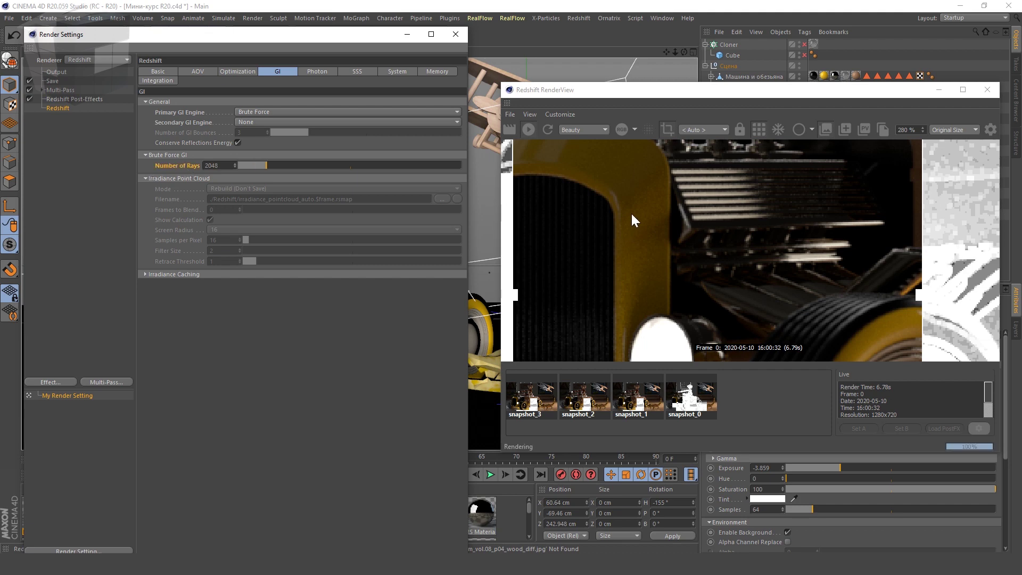
scroll(656, 235, up, 2)
scroll(648, 228, down, 6)
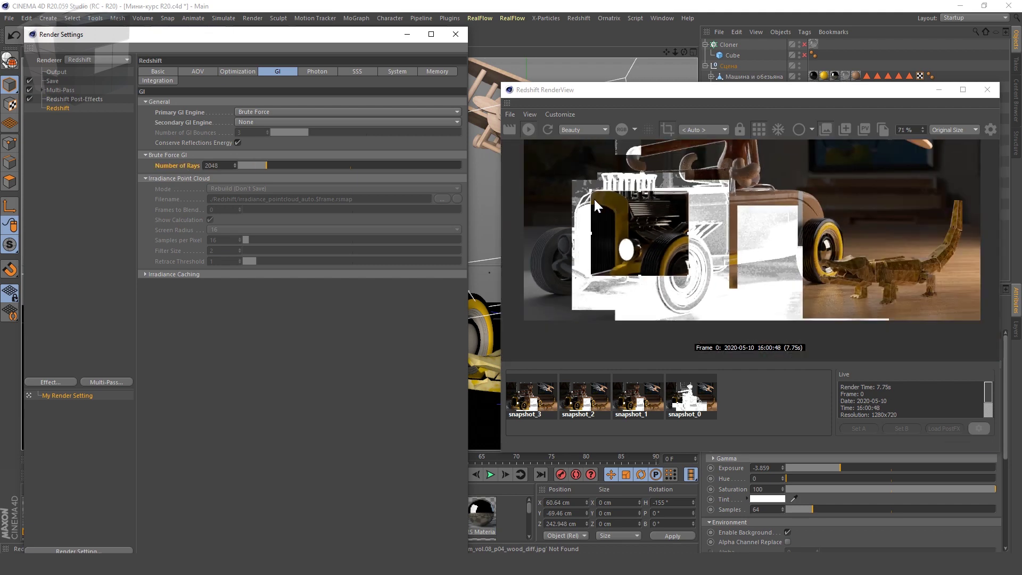
scroll(593, 197, down, 3)
click(157, 70)
Try Samples Max 256, then undo it back to 128
double_click(314, 176)
text(256)
key(Return)
scroll(619, 245, up, 2)
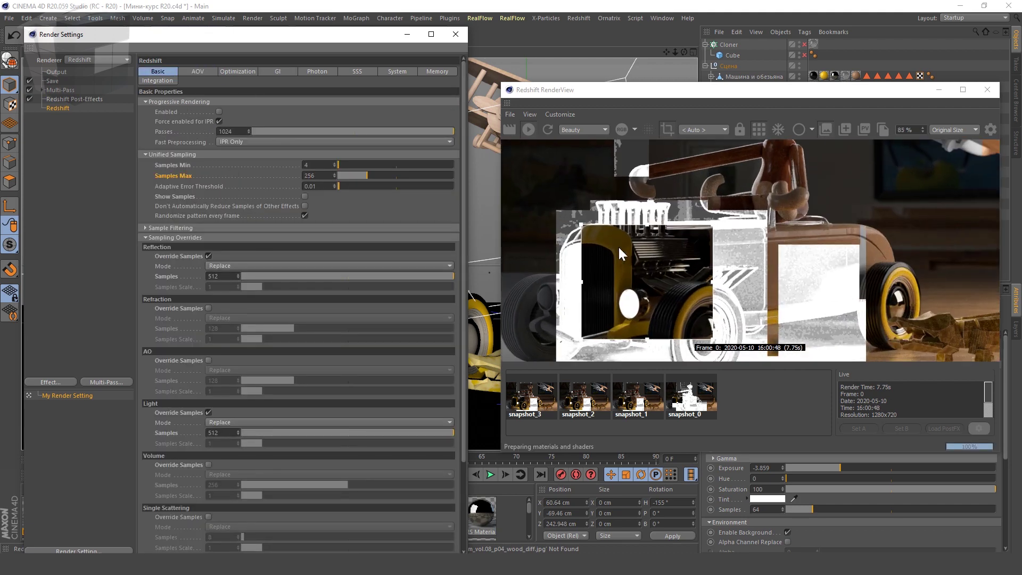
scroll(692, 187, up, 3)
key(ctrl+z)
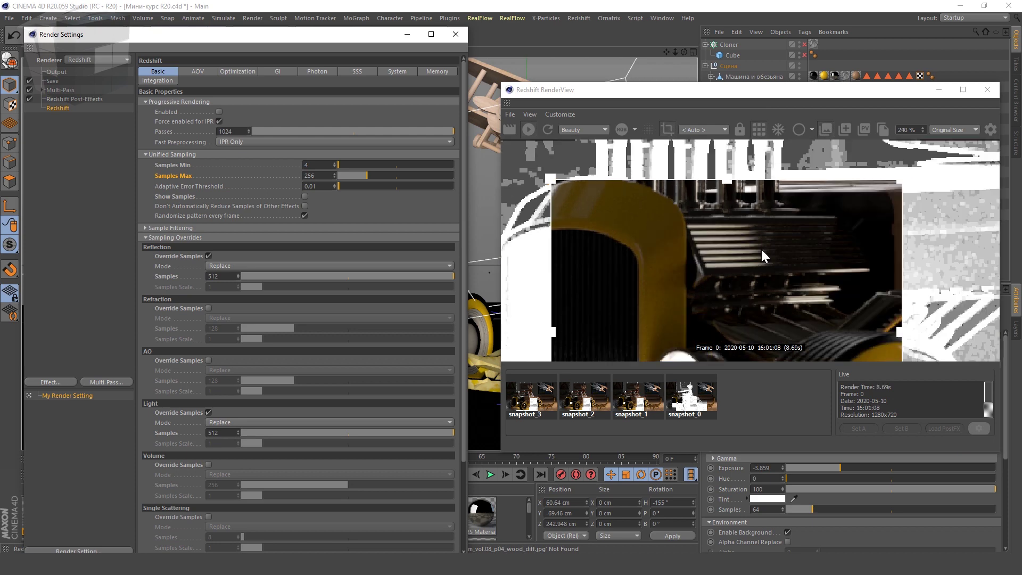
scroll(617, 238, down, 5)
Restart the live preview, then render to the Picture Viewer, overwriting existing output
click(674, 231)
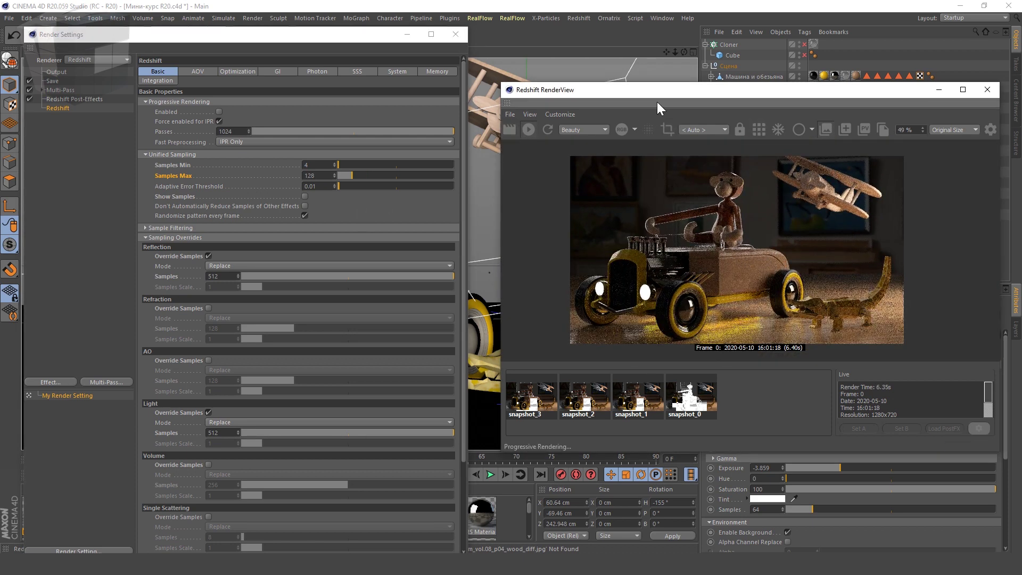
click(543, 128)
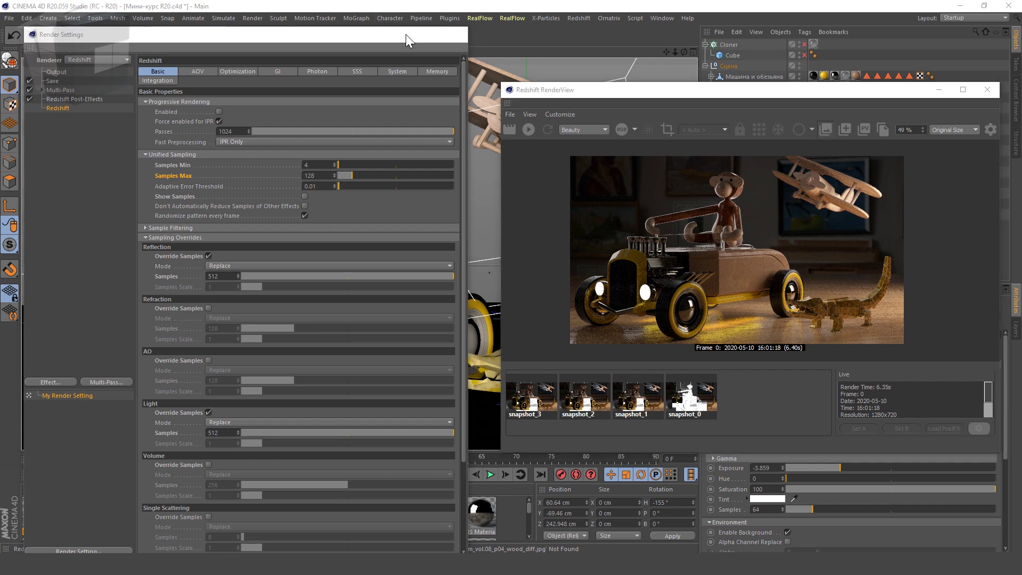
click(406, 34)
click(264, 32)
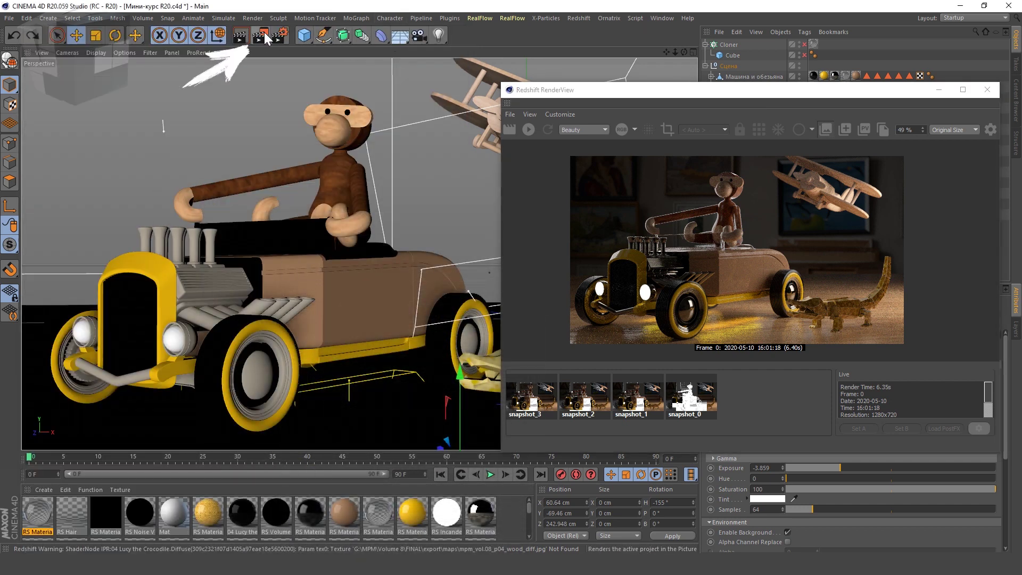
click(264, 32)
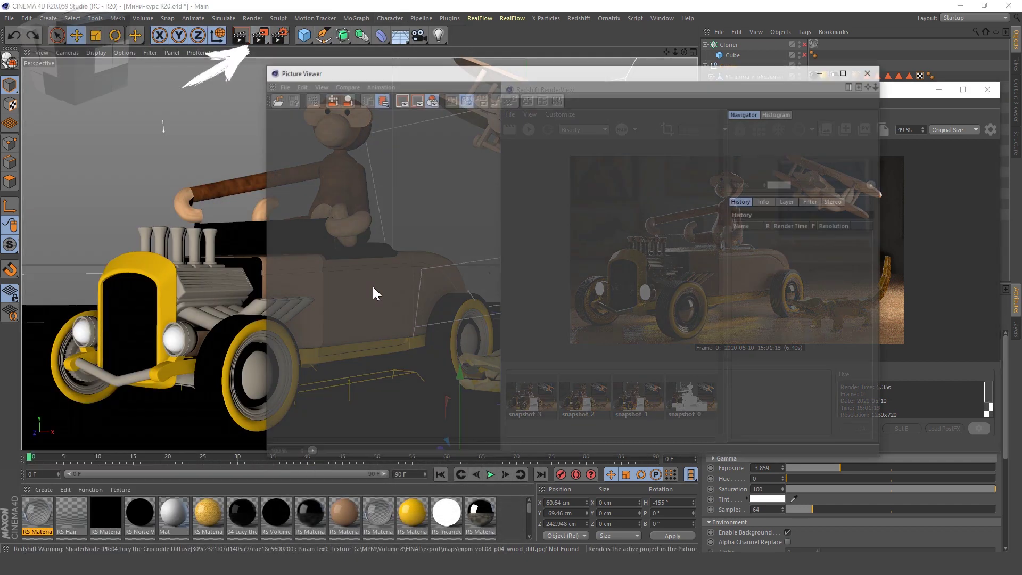
click(553, 324)
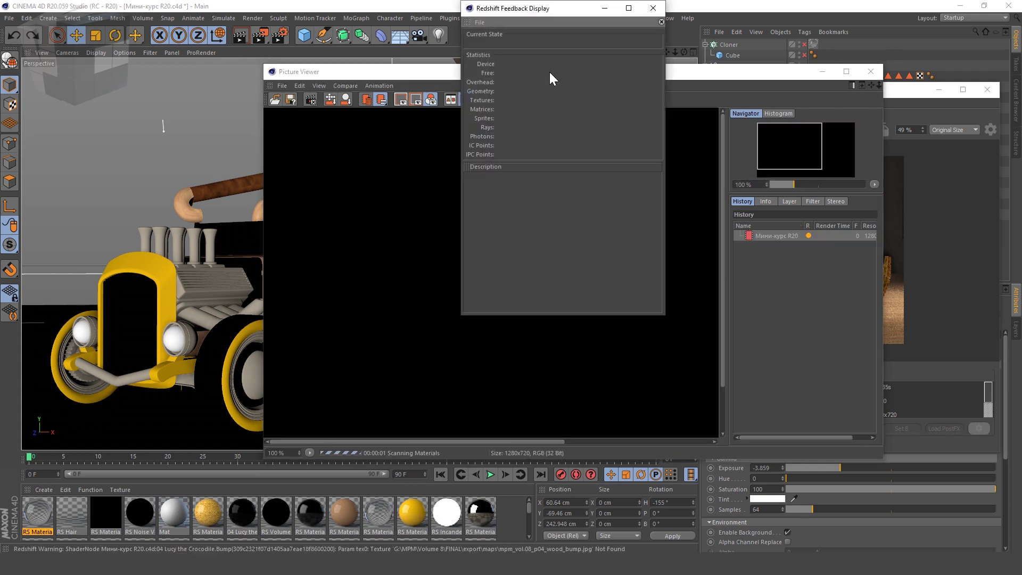
Close the Redshift feedback display and rearrange windows while the 1280x720 render finishes
click(656, 12)
drag(563, 77, 459, 62)
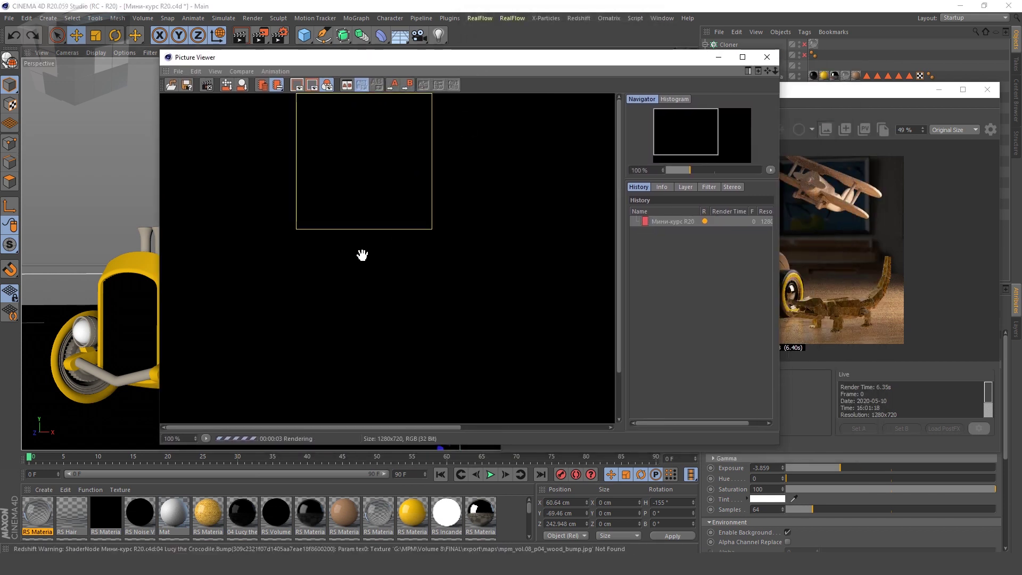
scroll(360, 255, down, 4)
scroll(354, 236, up, 2)
scroll(345, 201, up, 2)
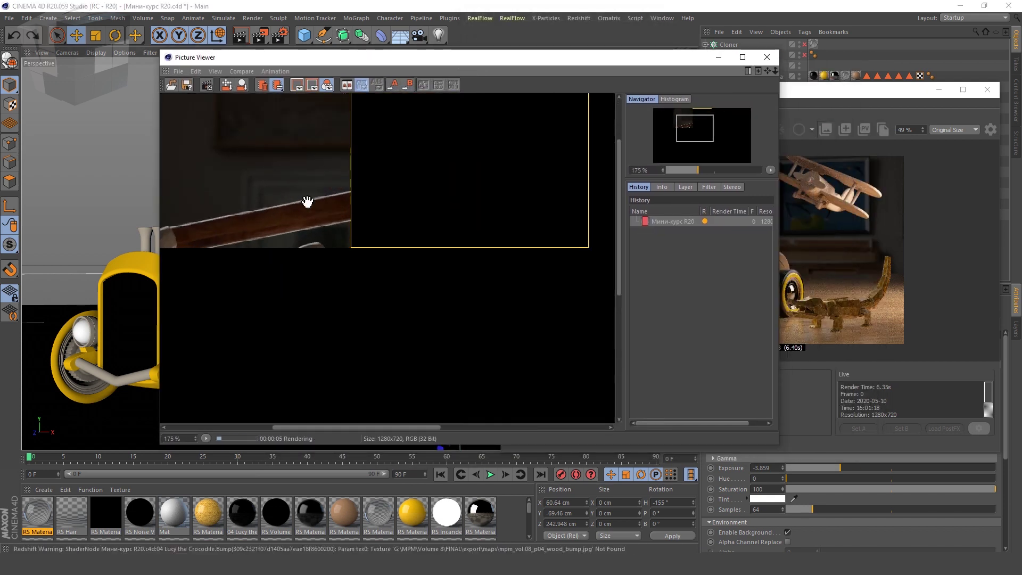
scroll(306, 201, up, 2)
scroll(308, 221, down, 3)
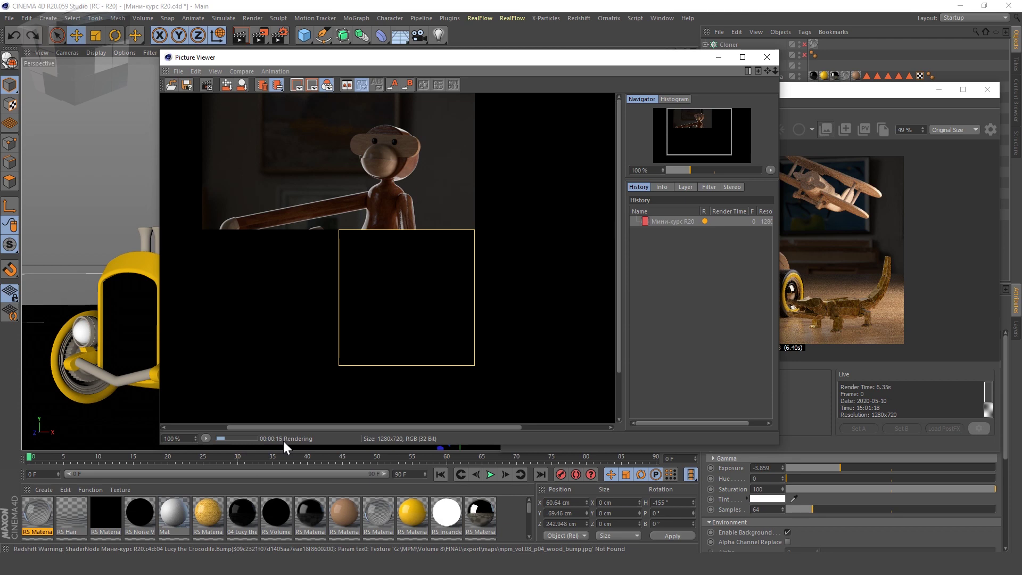
scroll(417, 242, up, 1)
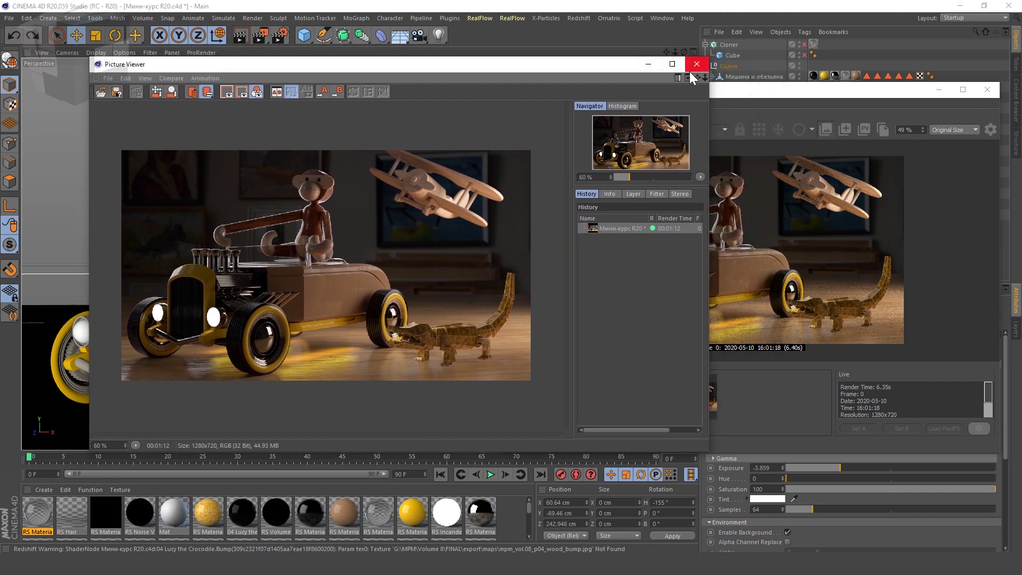
drag(759, 90, 705, 133)
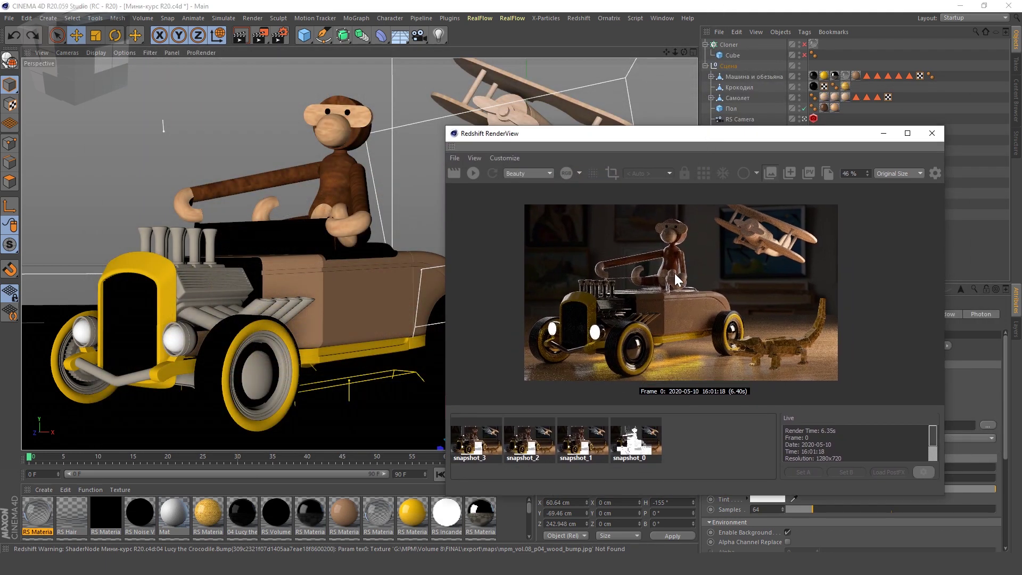
Reopen Render Settings at the top of the screen and collapse Sampling Overrides
scroll(629, 315, up, 2)
scroll(643, 333, up, 3)
scroll(652, 301, down, 2)
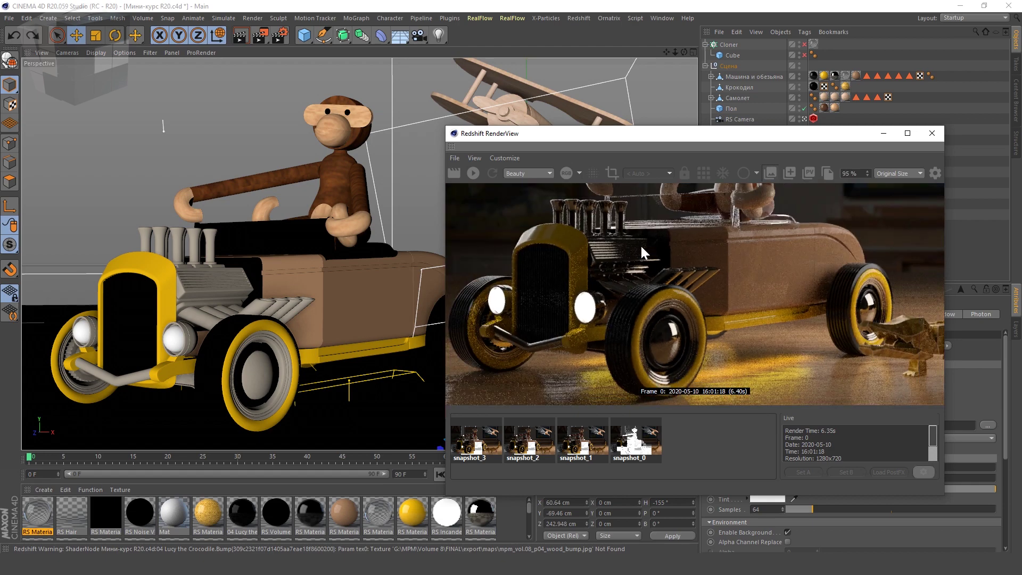
scroll(639, 244, up, 4)
click(278, 36)
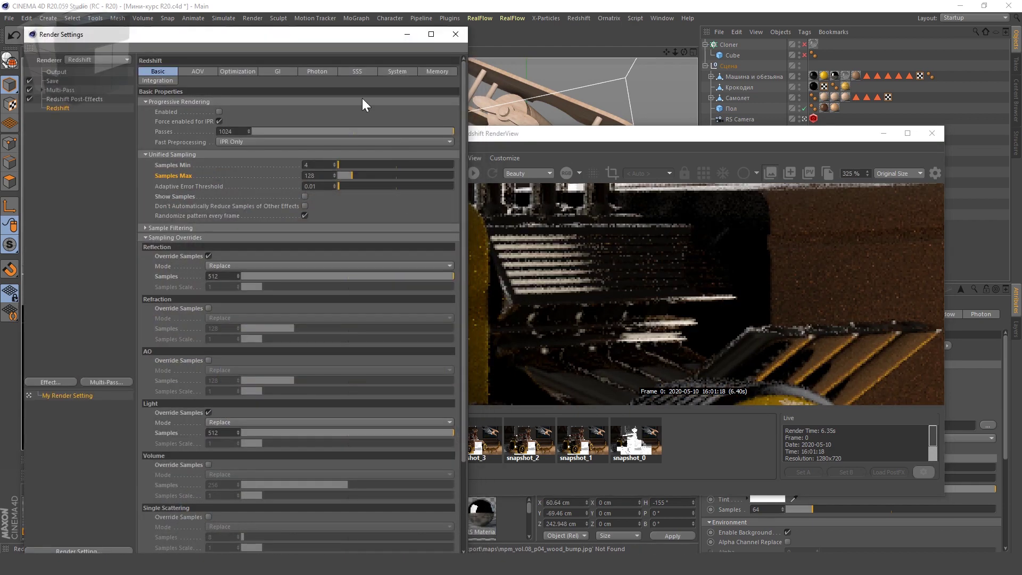
mouse_move(312, 32)
mouse_down()
mouse_move(302, 7)
mouse_move(287, 52)
mouse_up()
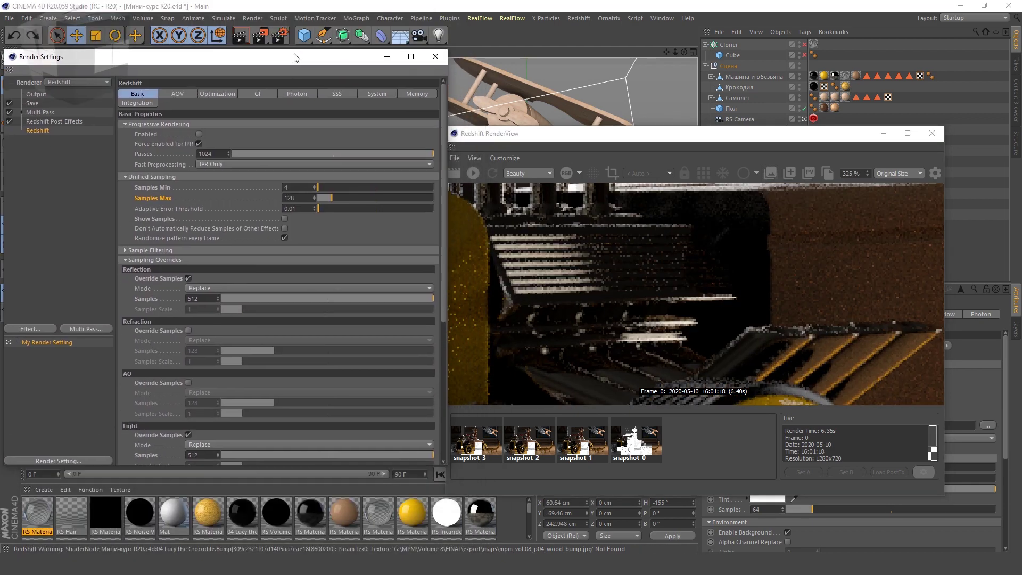
scroll(152, 346, down, 3)
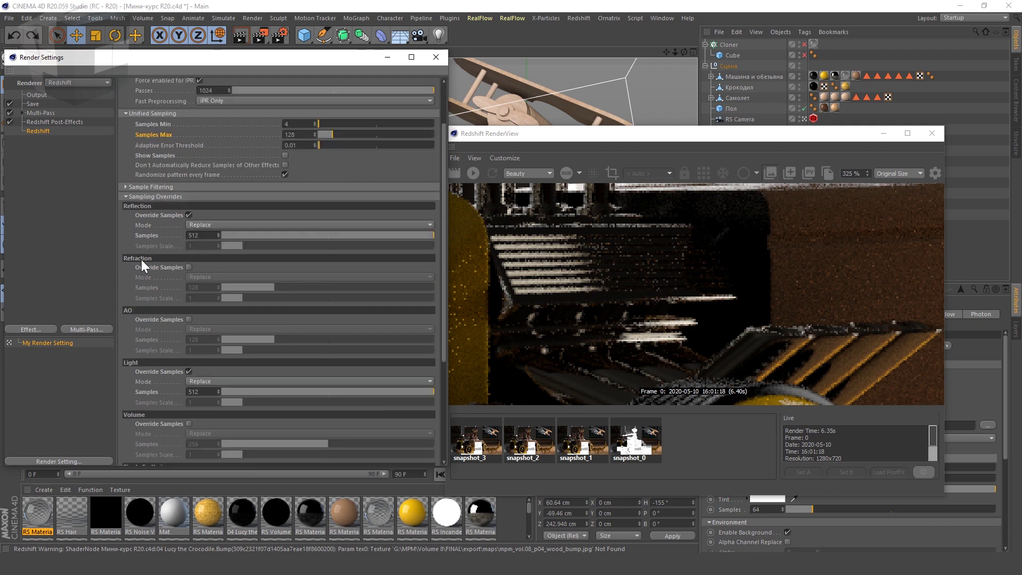
click(127, 196)
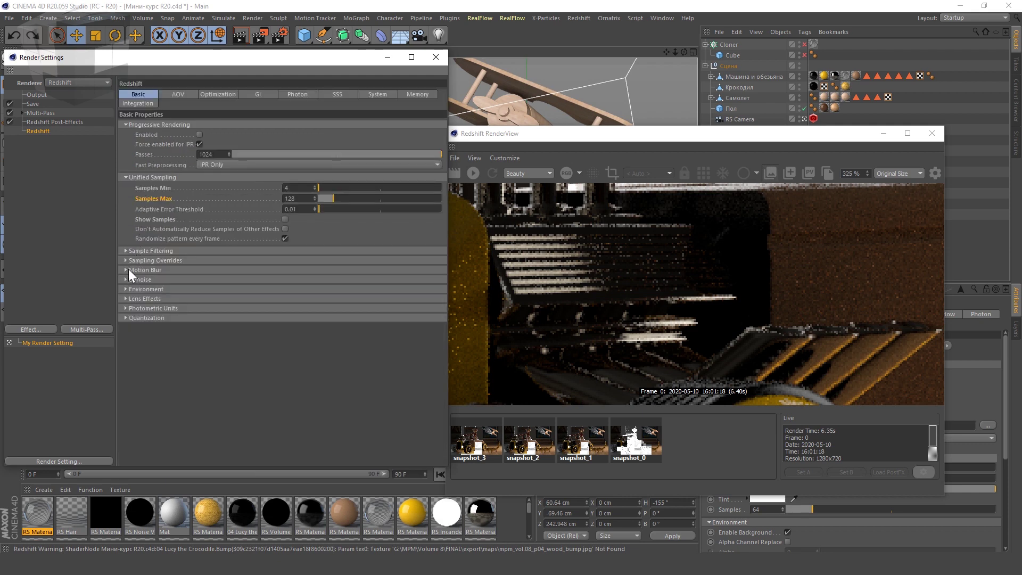
Lower Brute Force GI Number of Rays to 512 and return to Basic settings
click(266, 94)
double_click(207, 187)
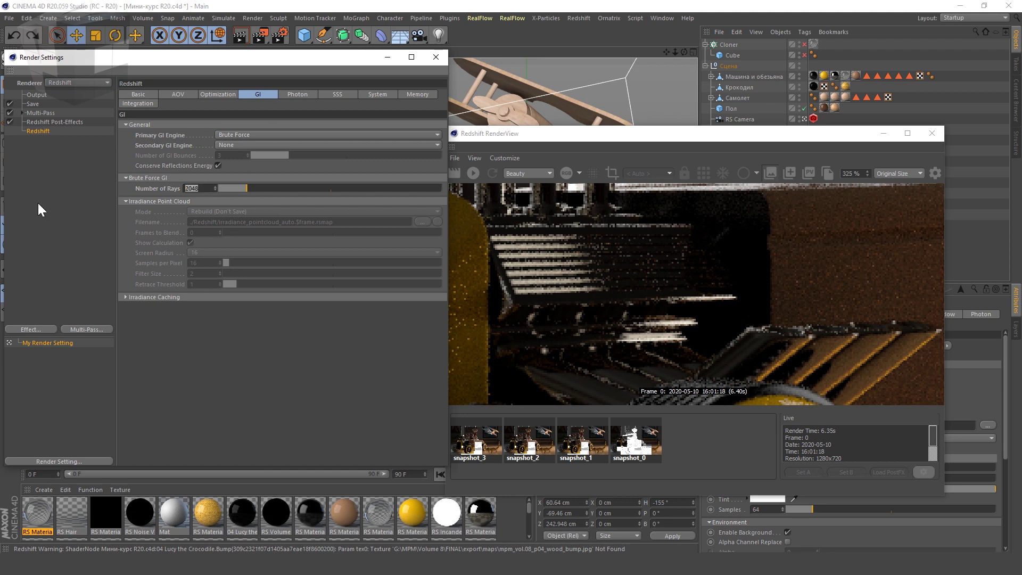
text(512)
key(Return)
click(151, 93)
Set Reflection and Light override samples to 256
click(171, 260)
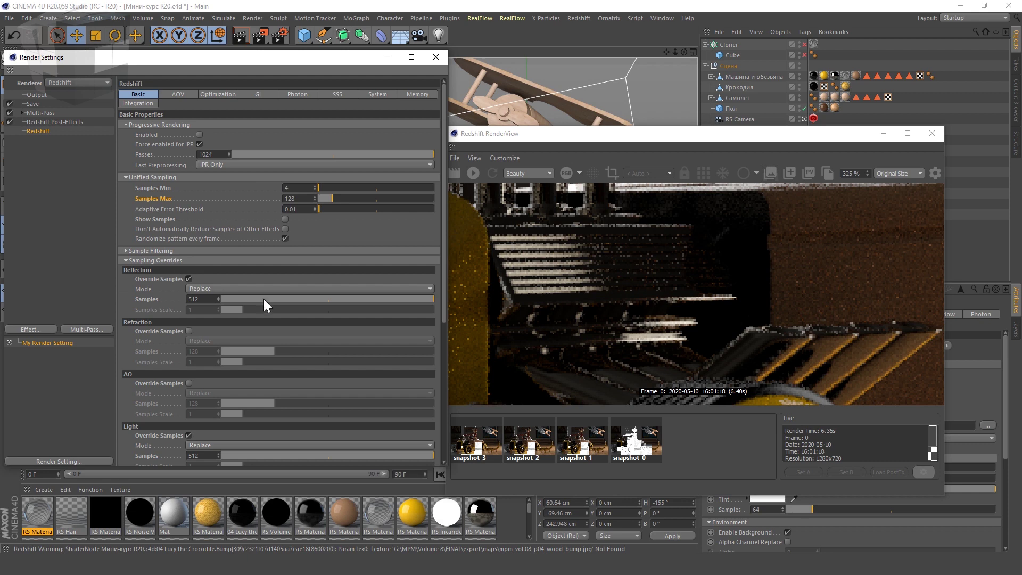
double_click(210, 299)
text(256)
key(Return)
scroll(168, 456, down, 3)
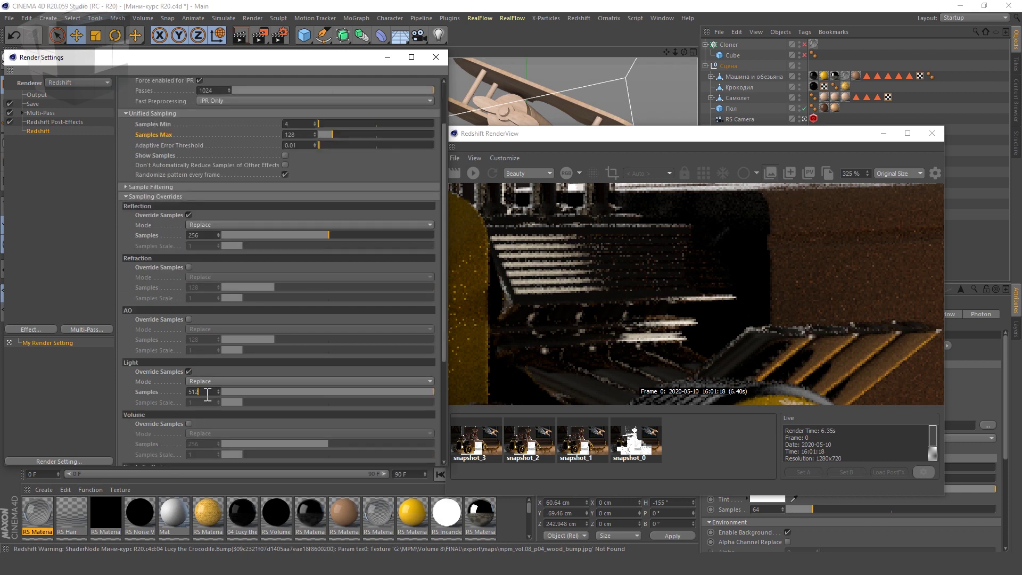
text(256)
key(Return)
scroll(694, 324, down, 5)
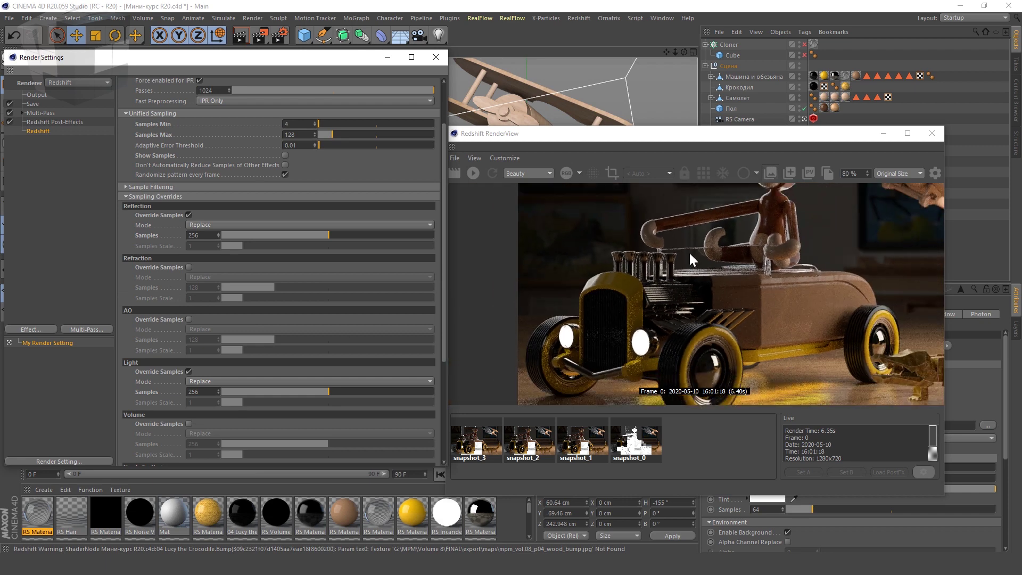
Frame the car in the live preview and switch it to bucket rendering
click(469, 177)
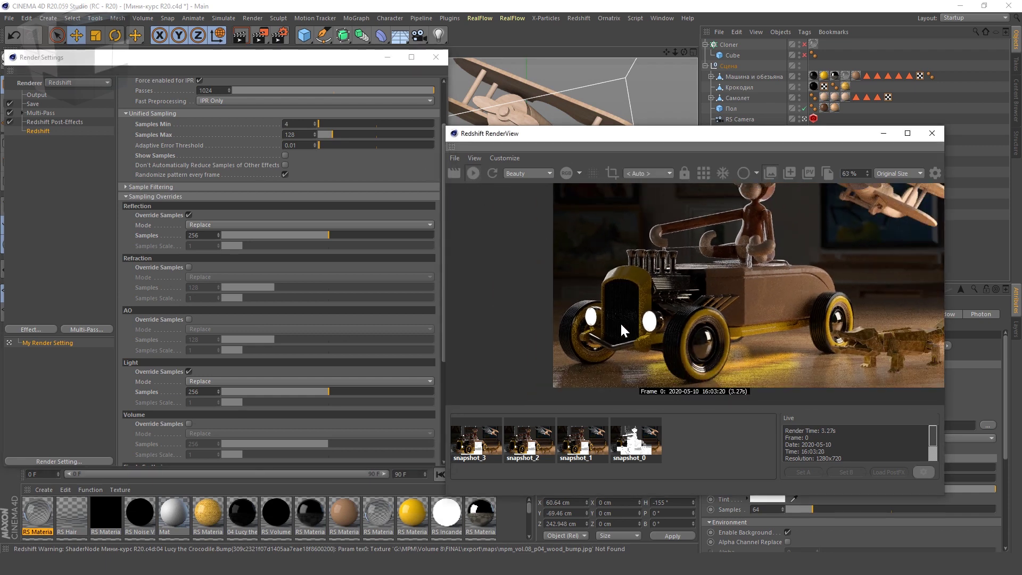
middle_drag(620, 322, 573, 333)
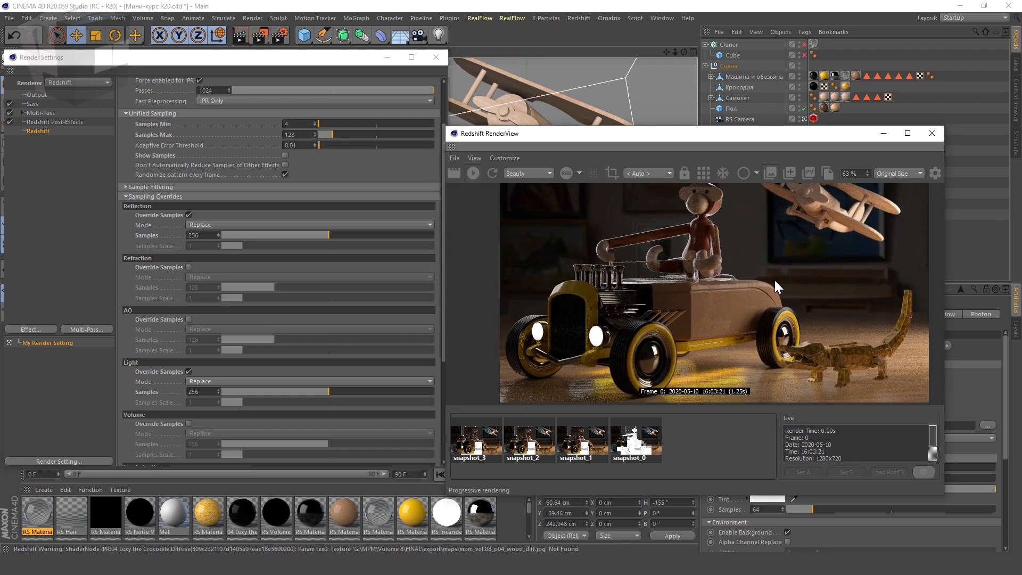
click(706, 169)
scroll(687, 296, up, 2)
scroll(703, 282, up, 3)
scroll(714, 273, up, 2)
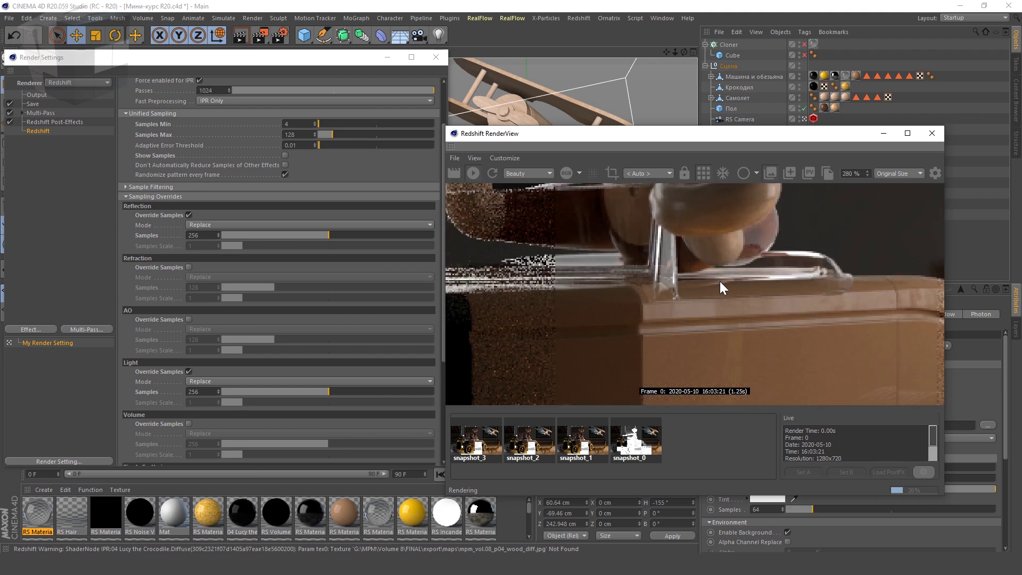
scroll(762, 279, down, 5)
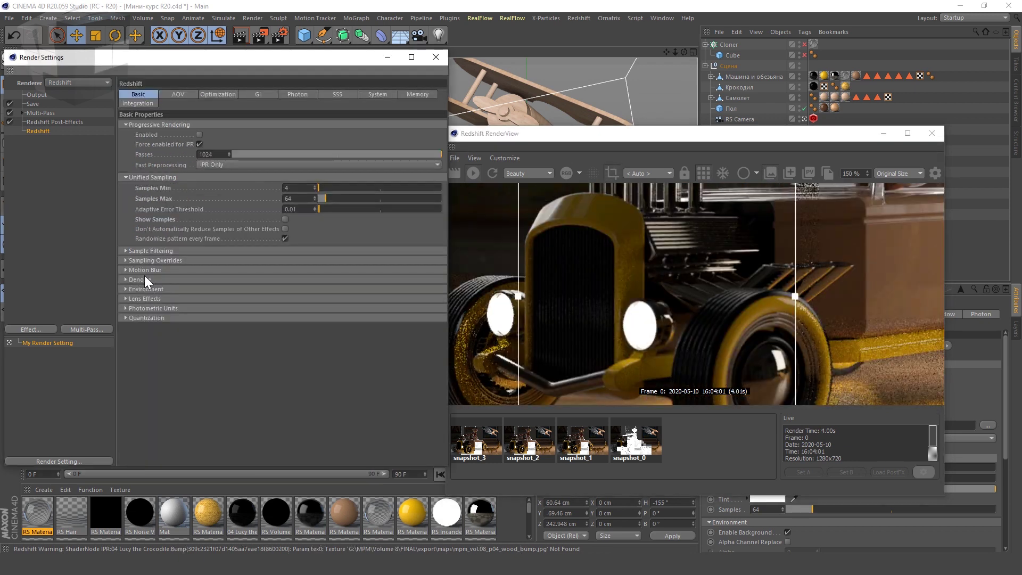
Set the Redshift Denoise engine to Altus Single Pass
click(144, 279)
click(279, 288)
click(276, 311)
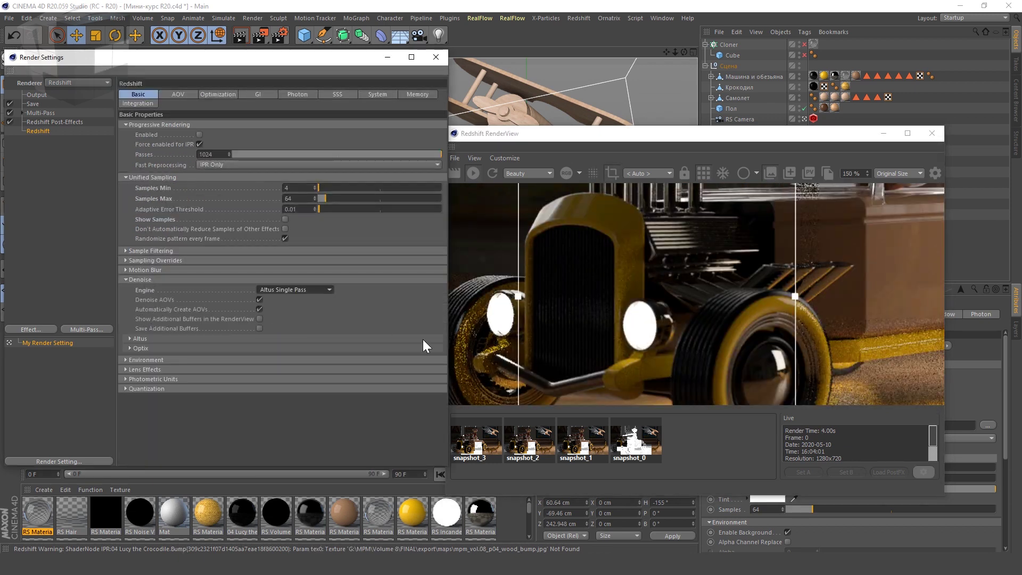
scroll(727, 260, down, 1)
scroll(631, 262, up, 2)
scroll(571, 273, down, 2)
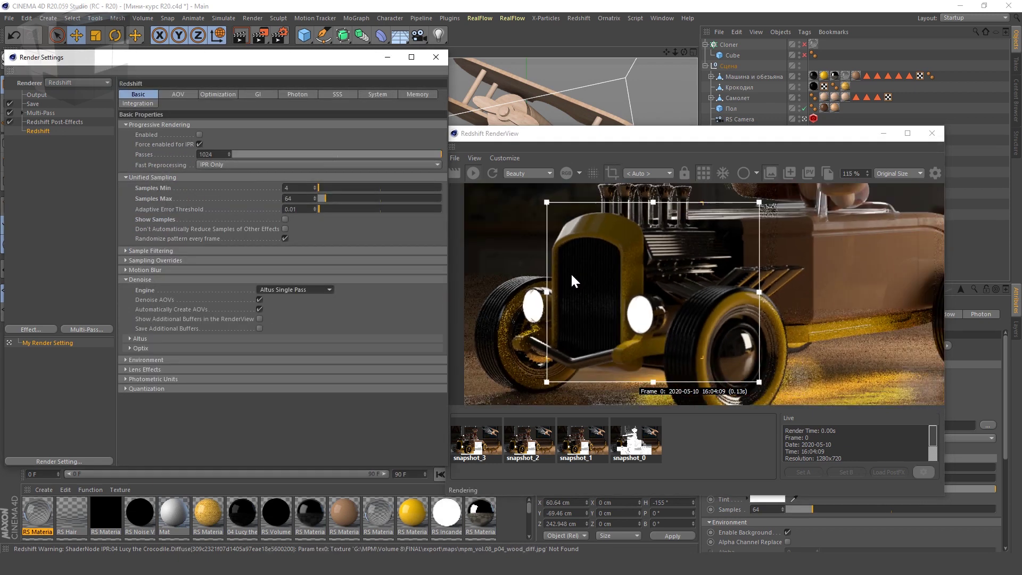
scroll(663, 286, up, 1)
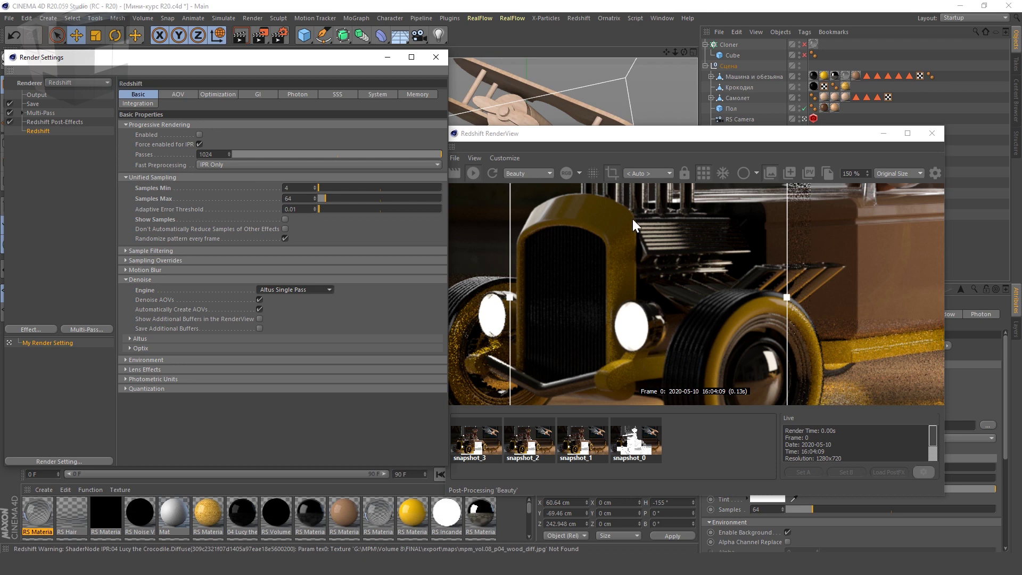
Expand the OptiX and Altus groups, showing kc1, kc2, kc4 at 0.45 and kf 0.6
scroll(633, 220, down, 2)
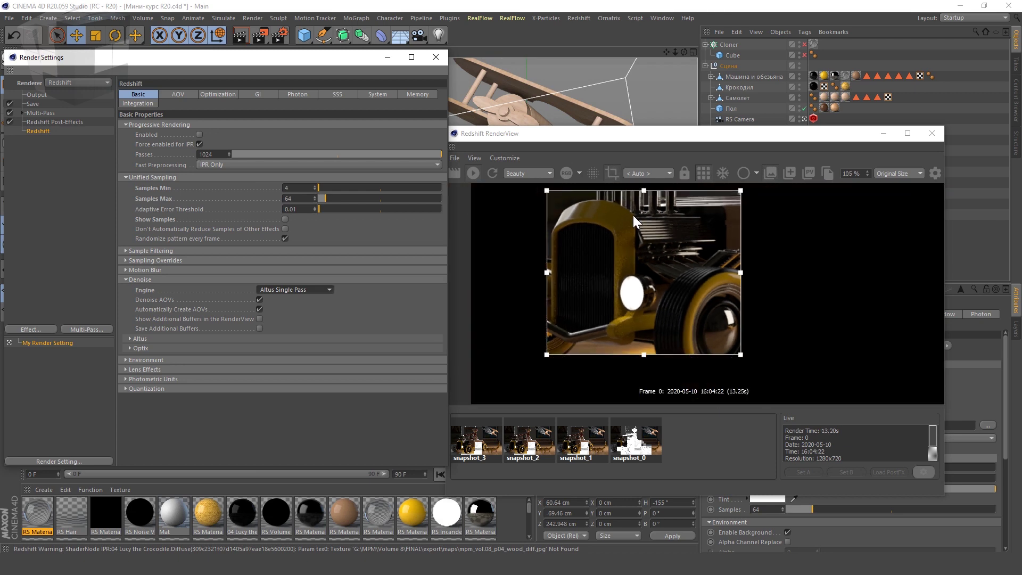
scroll(619, 252, up, 8)
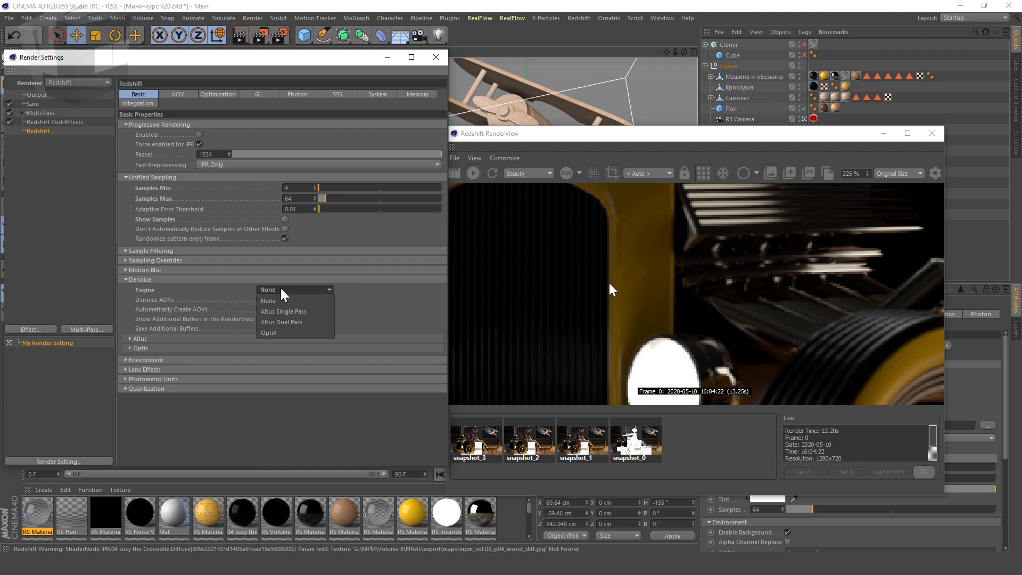
scroll(582, 279, down, 1)
scroll(581, 279, down, 1)
scroll(611, 215, down, 1)
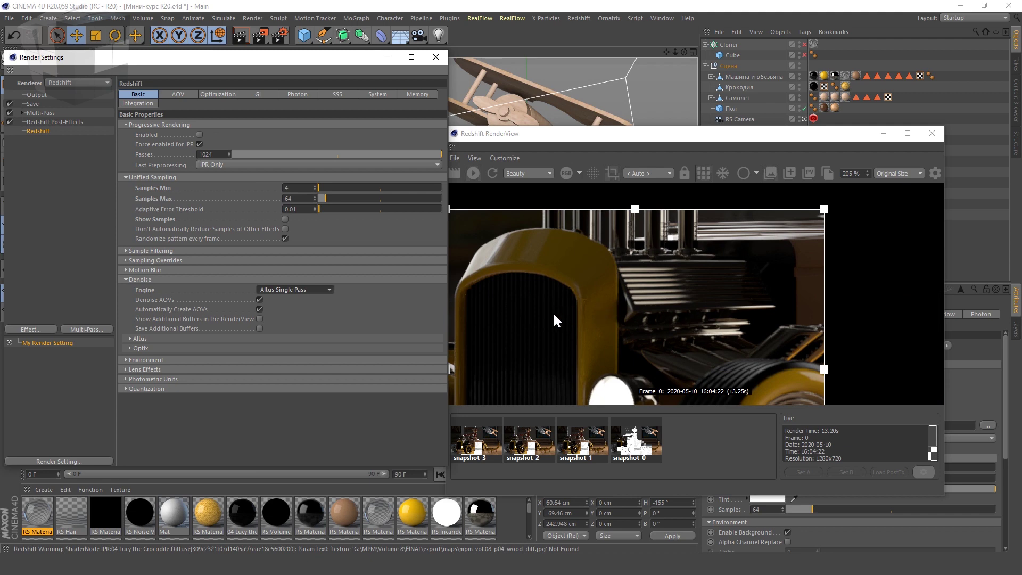
scroll(635, 233, down, 2)
scroll(623, 384, up, 1)
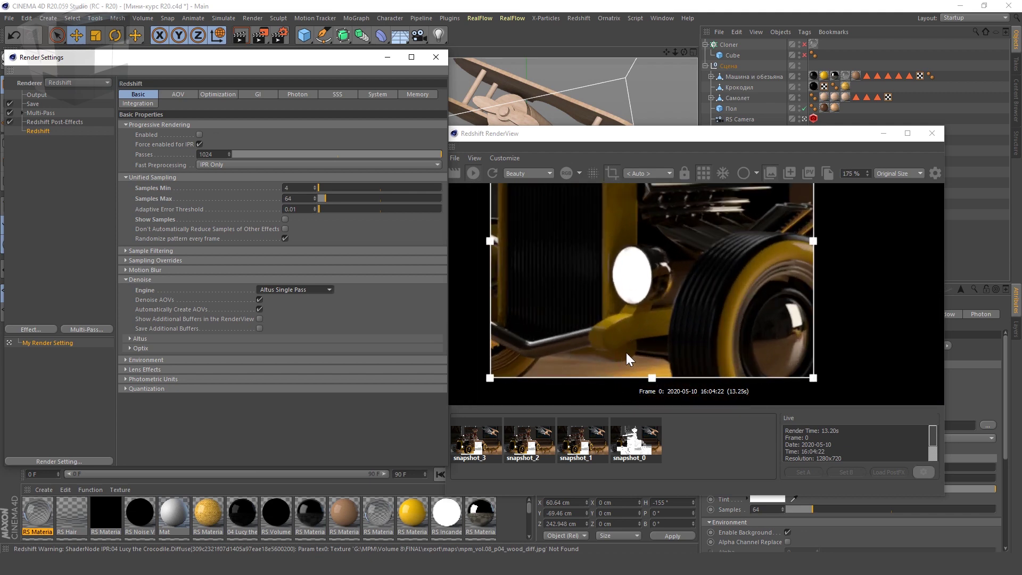
scroll(626, 353, up, 2)
scroll(602, 237, up, 2)
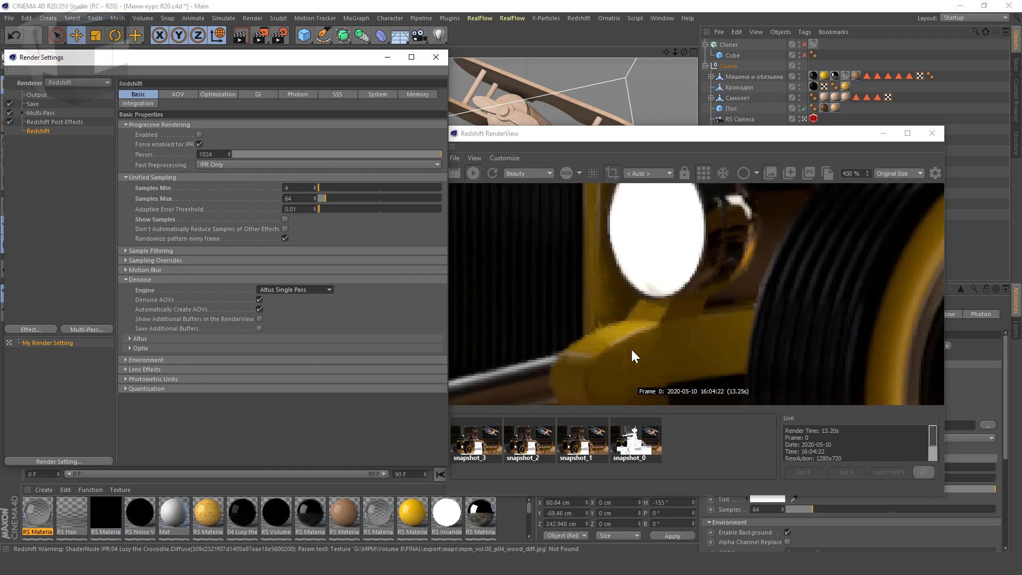
scroll(630, 332, down, 4)
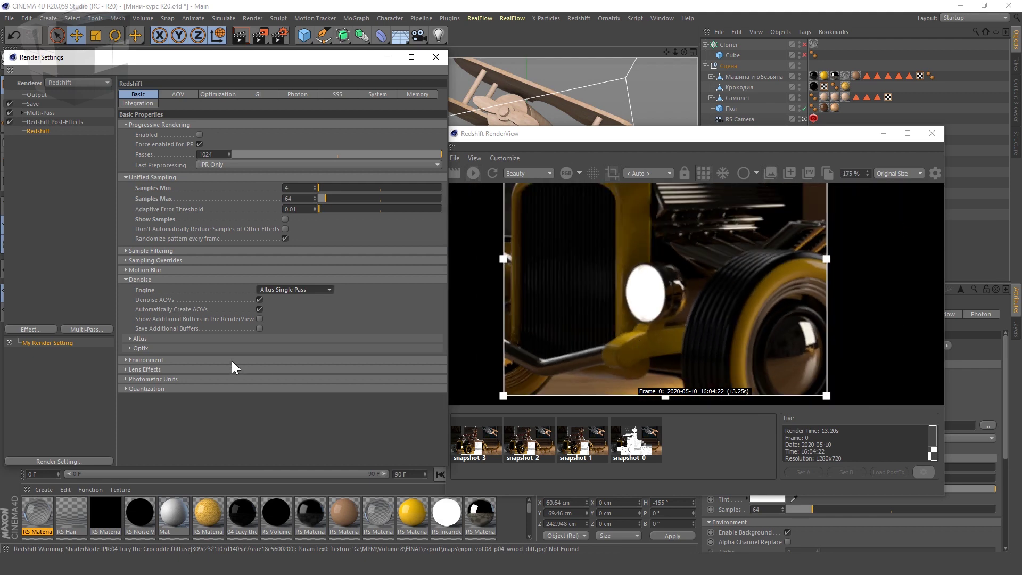
click(194, 348)
click(184, 339)
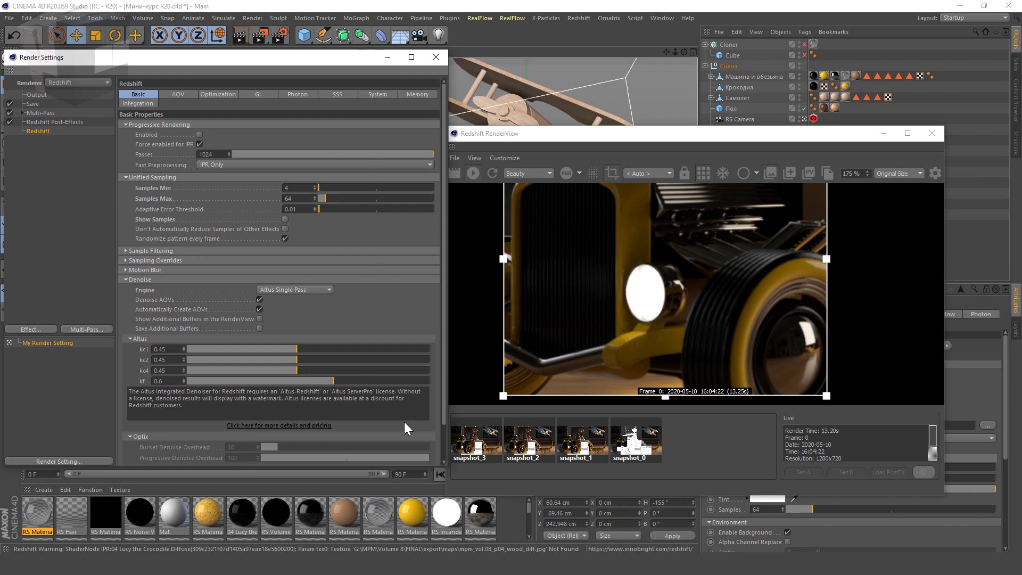
scroll(401, 416, down, 2)
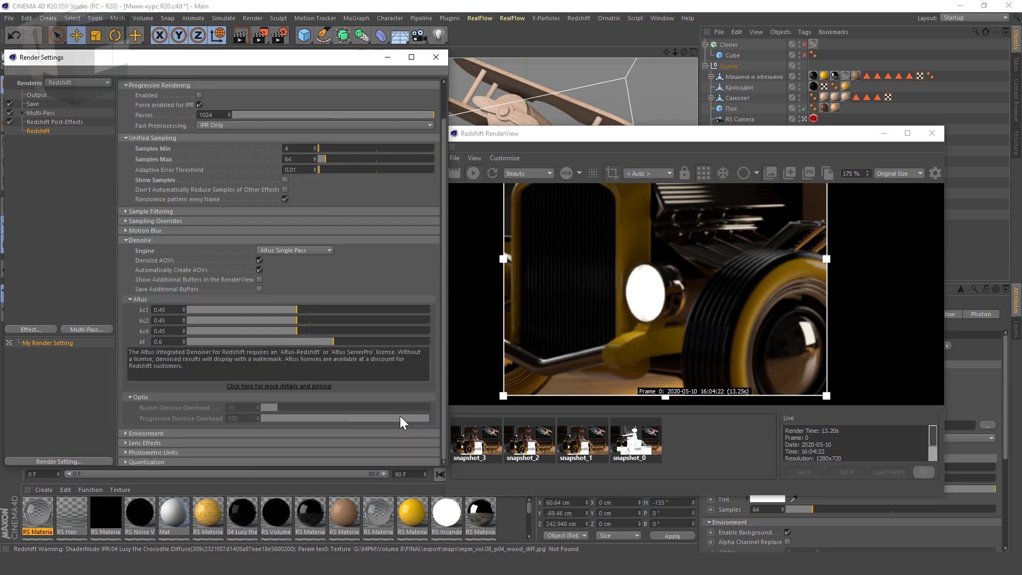
Switch the Redshift denoise engine to Altus Dual Pass
click(299, 250)
click(305, 279)
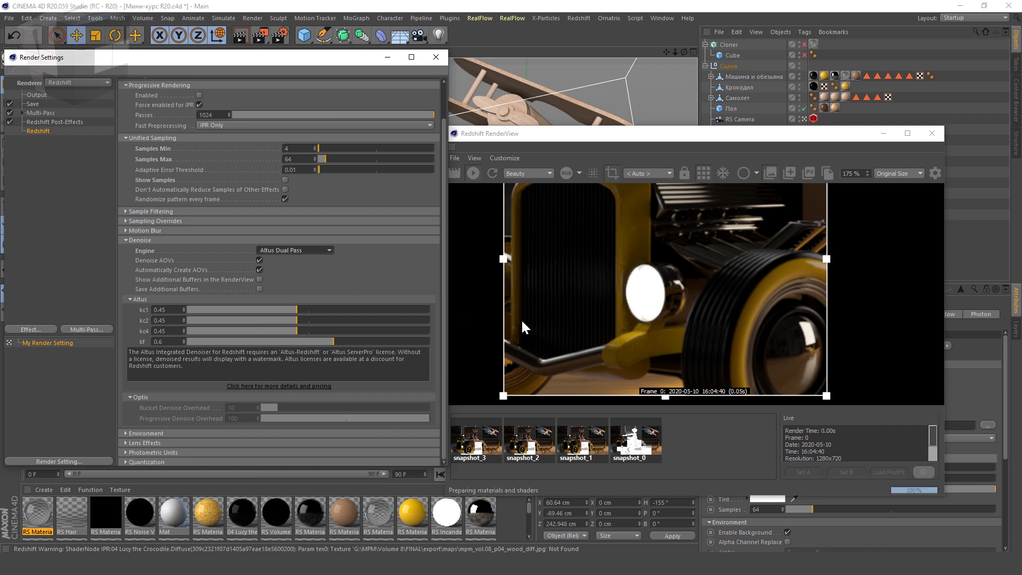
scroll(618, 311, down, 1)
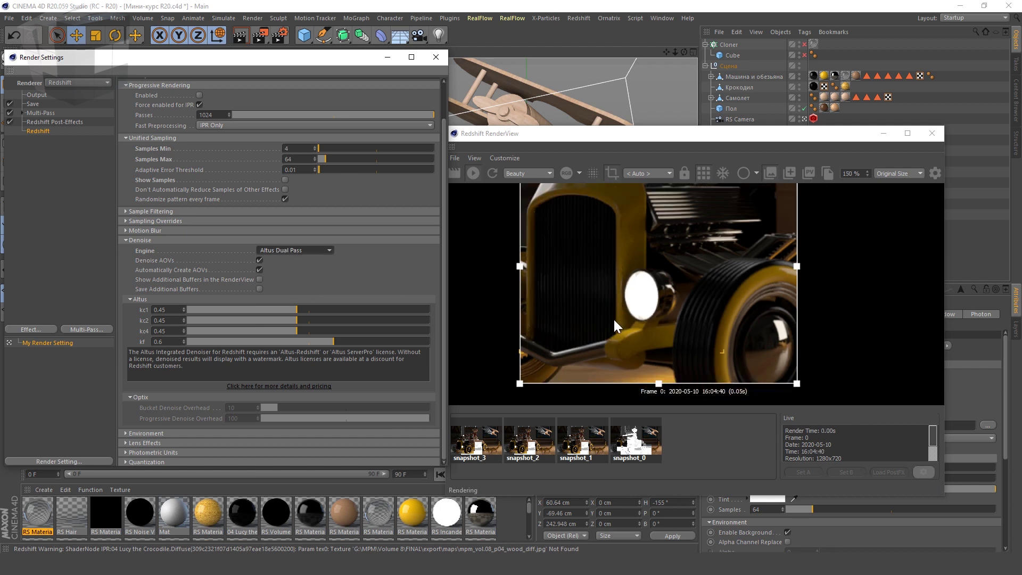
scroll(615, 330, down, 1)
scroll(633, 264, up, 1)
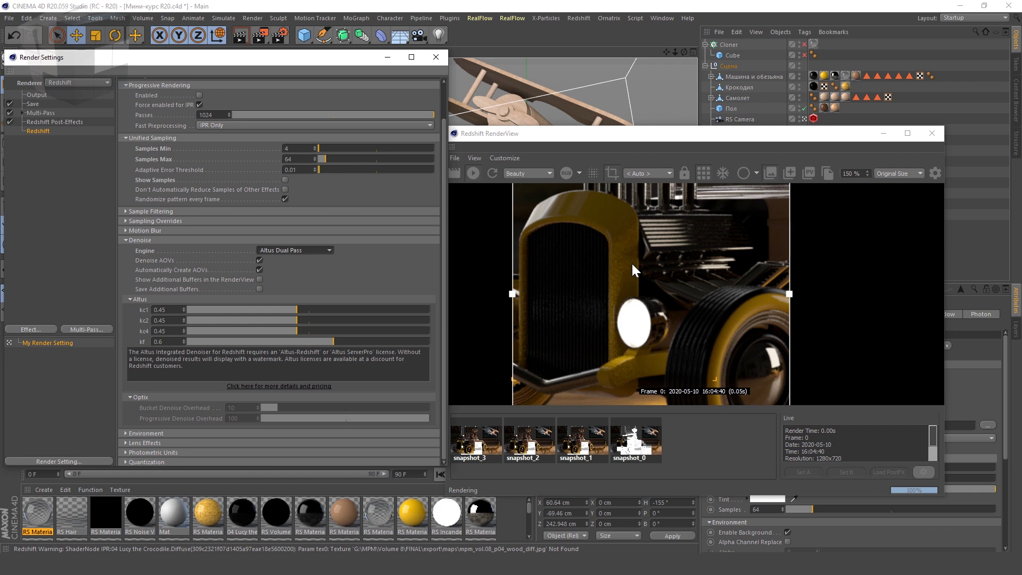
Compare the live RenderView result against snapshot_4 several times
click(795, 174)
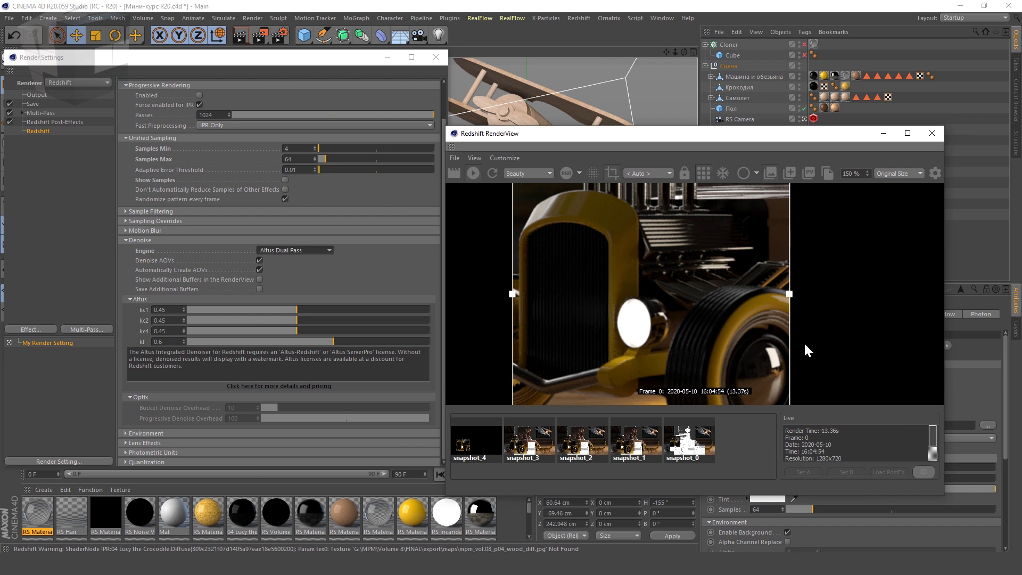
scroll(622, 337, up, 3)
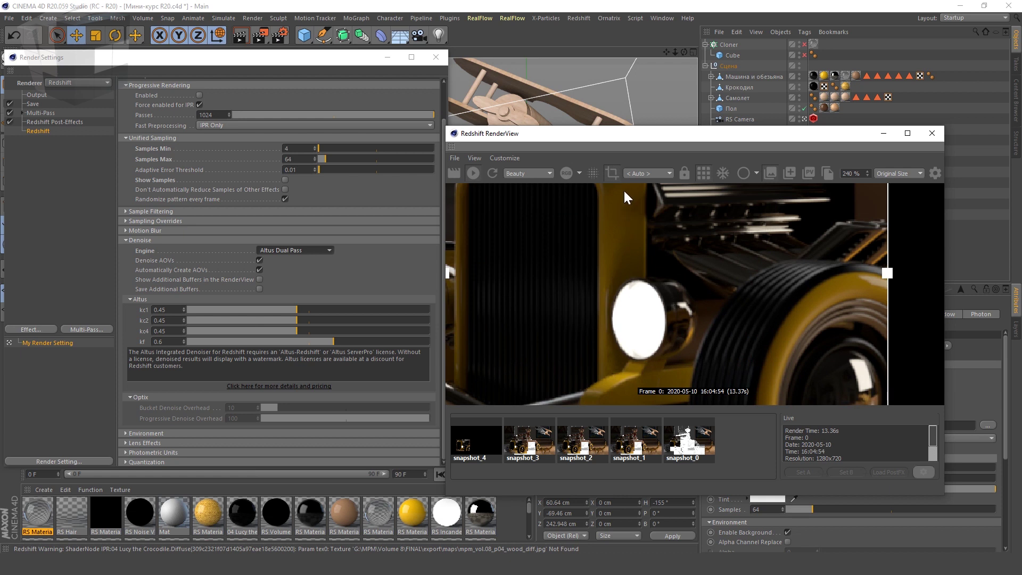
click(468, 445)
click(742, 466)
click(469, 445)
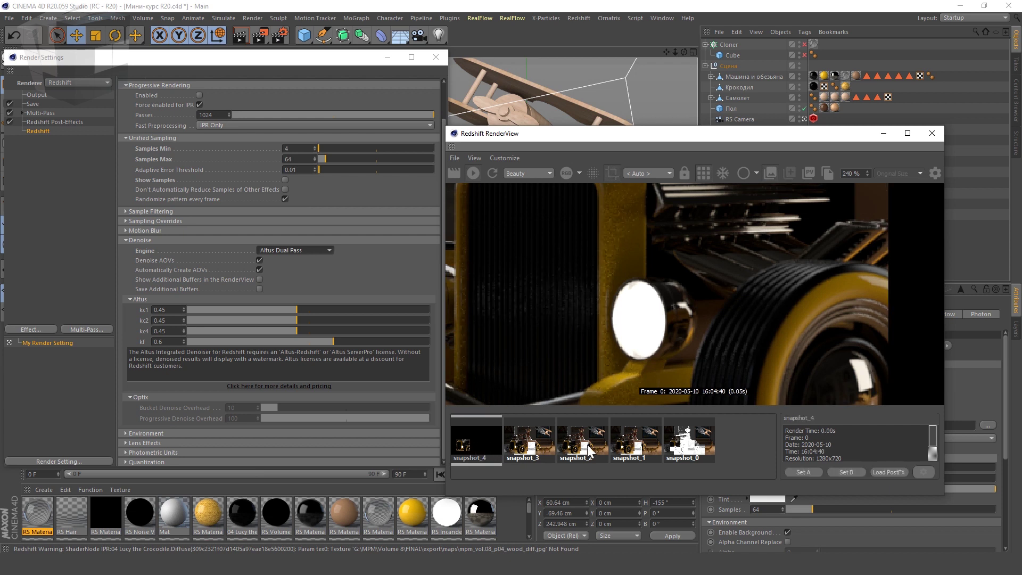
click(742, 447)
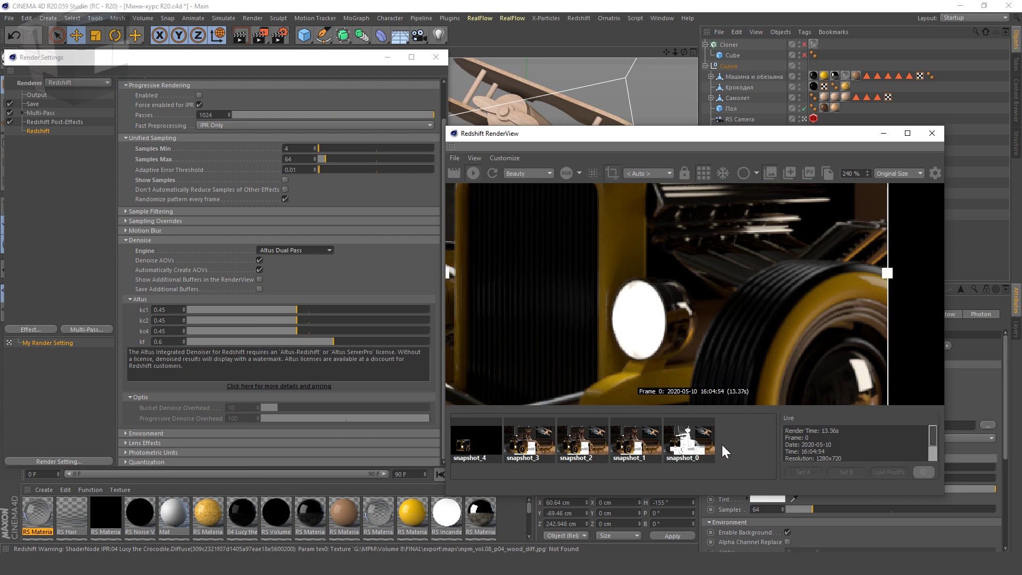
click(484, 437)
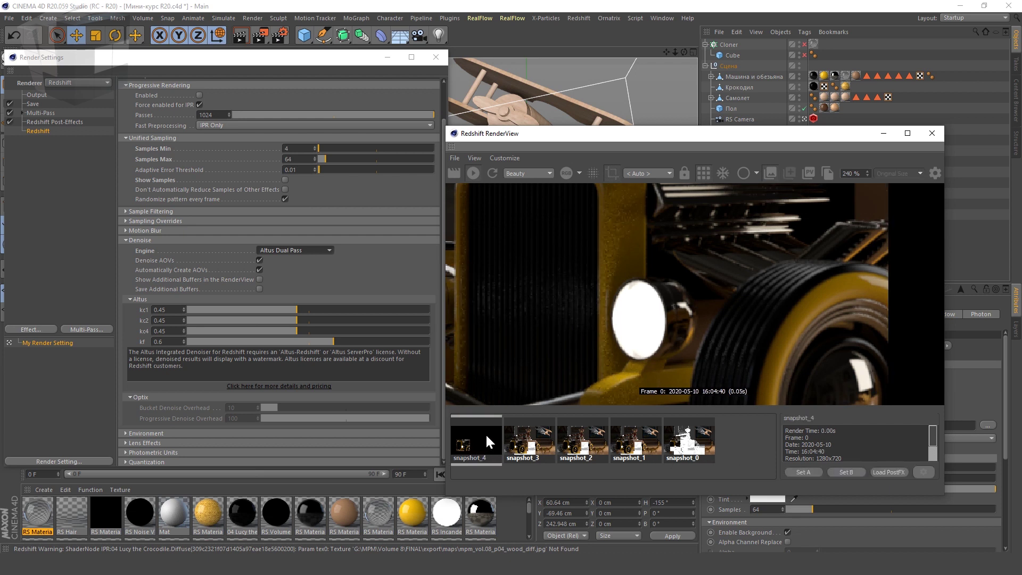
click(736, 451)
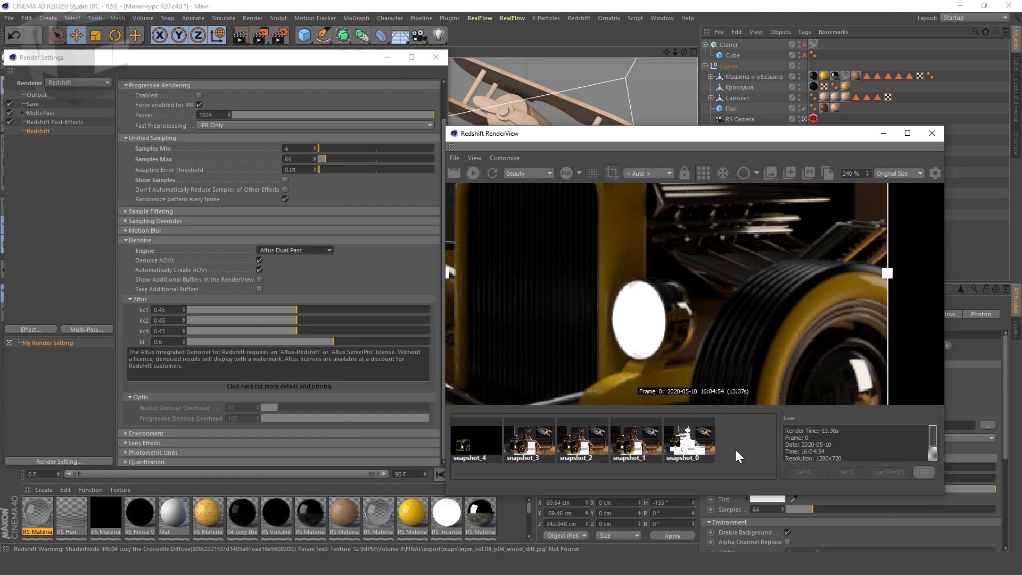
scroll(664, 370, down, 2)
scroll(651, 355, down, 2)
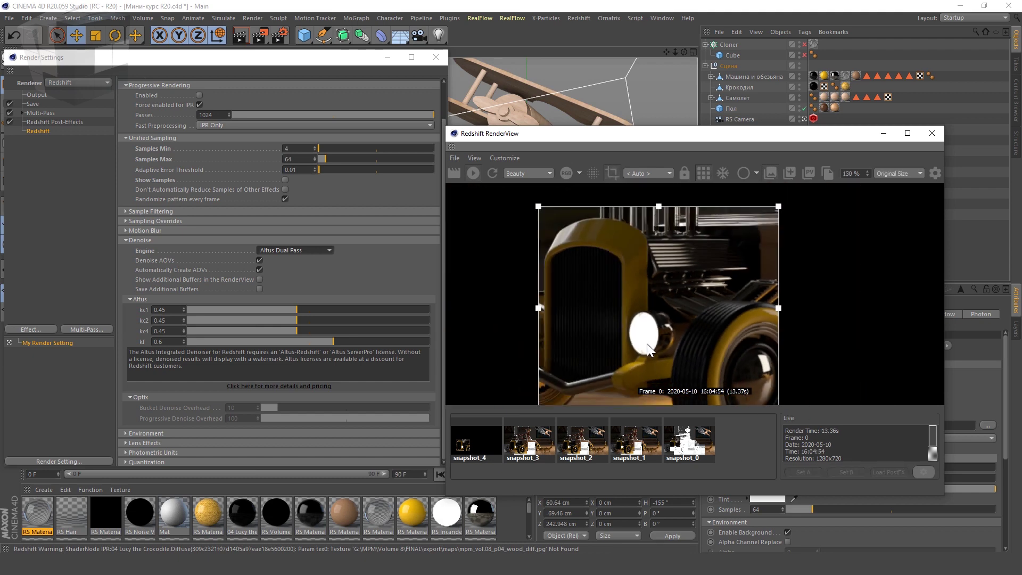
scroll(647, 344, down, 1)
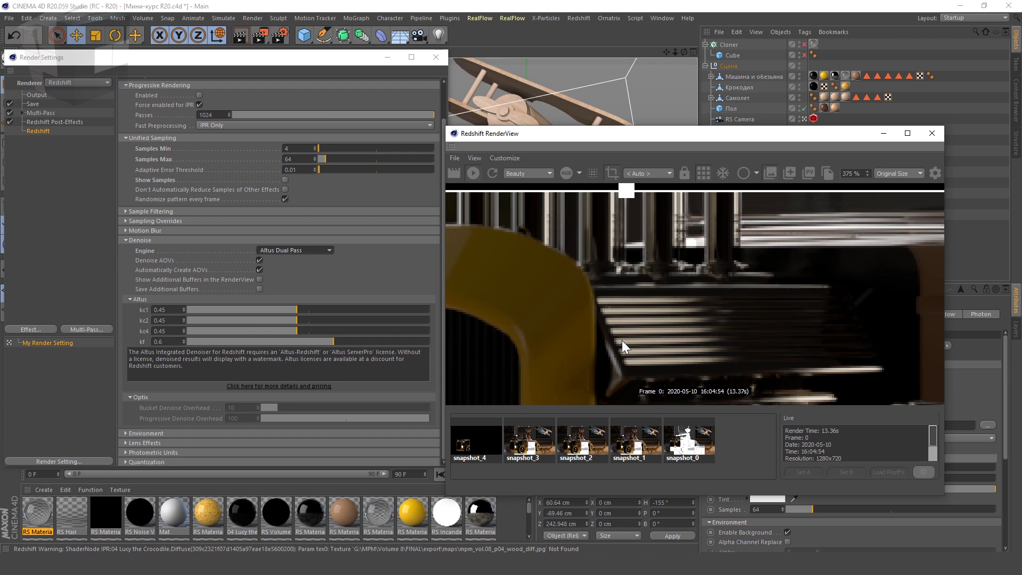
scroll(688, 277, down, 5)
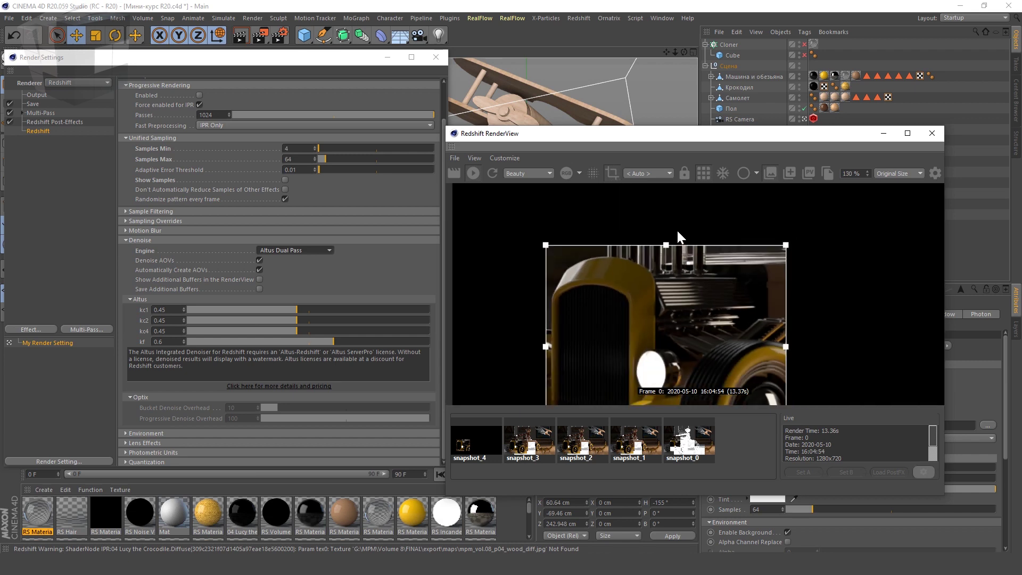
scroll(673, 312, up, 1)
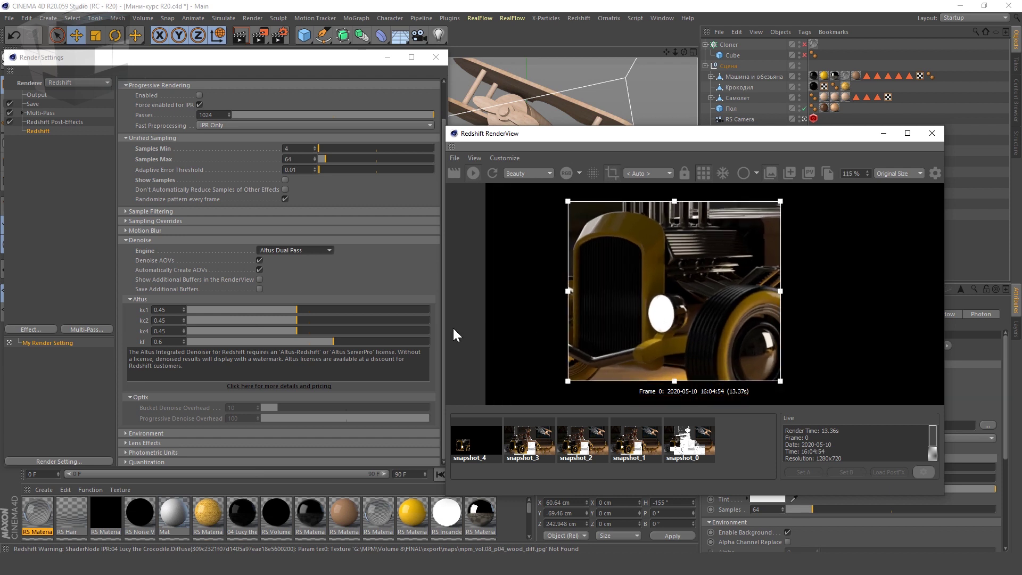
Set the denoiser to OptiX, close Render Settings, and orbit closer to the car and monkey
click(296, 250)
click(293, 293)
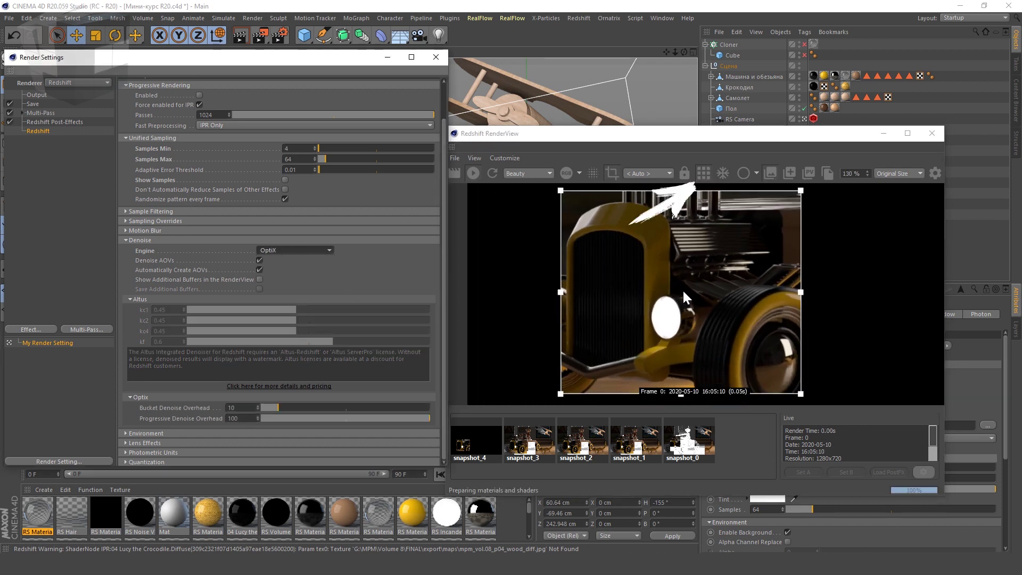
scroll(695, 326, up, 2)
click(436, 57)
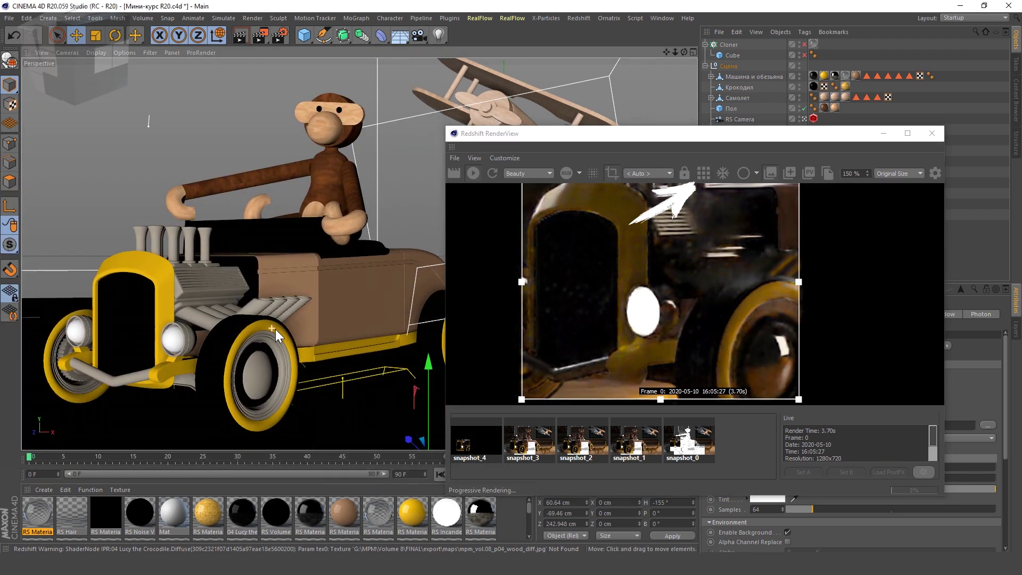
mouse_move(292, 328)
alt+mouse_down()
mouse_move(291, 311)
mouse_move(283, 330)
mouse_move(263, 327)
mouse_move(333, 305)
mouse_move(363, 312)
mouse_move(343, 325)
mouse_move(279, 292)
alt+mouse_up()
scroll(580, 261, down, 4)
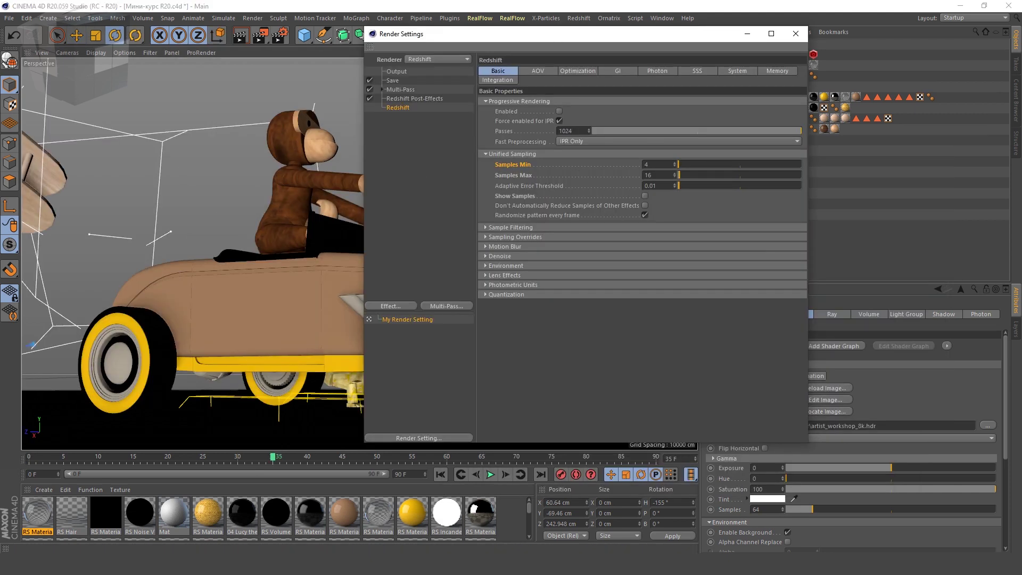
Enable Redshift Motion Blur with Deformation Blur, 2 deformation steps and 1.46 frame duration
click(588, 259)
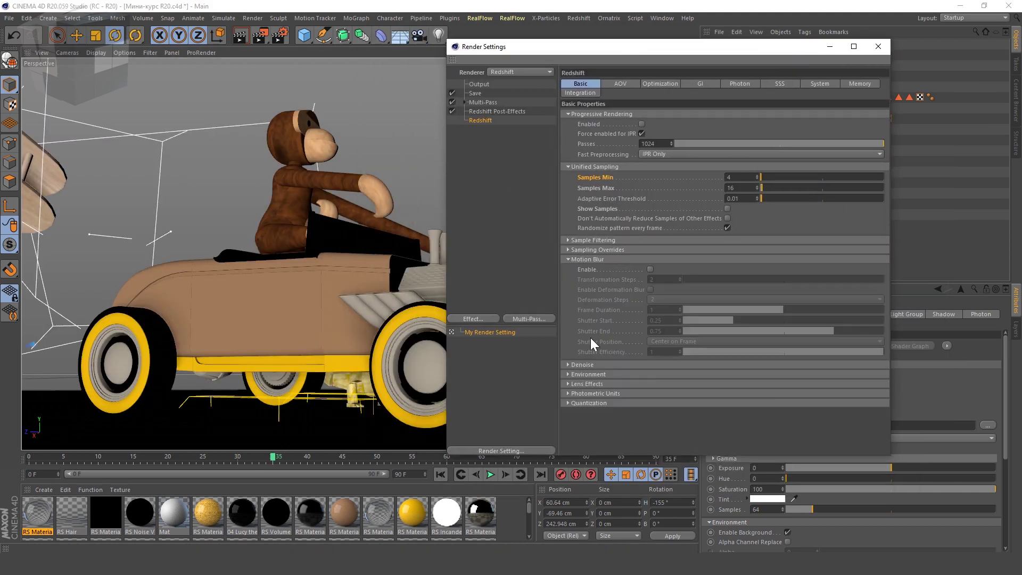
click(650, 269)
drag(616, 46, 686, 51)
mouse_move(137, 456)
mouse_down()
mouse_move(175, 458)
mouse_move(112, 458)
mouse_up()
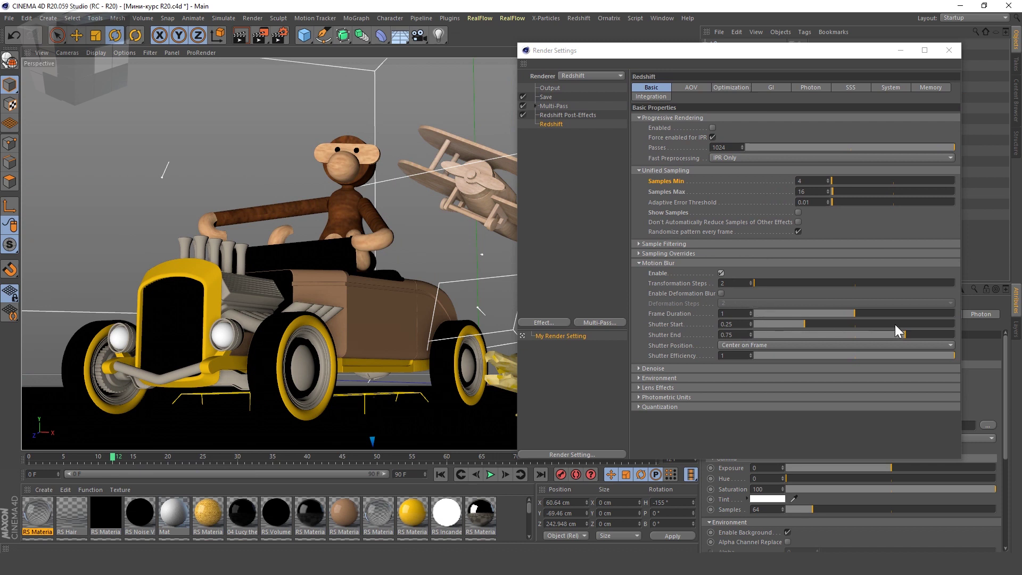
drag(865, 314, 872, 314)
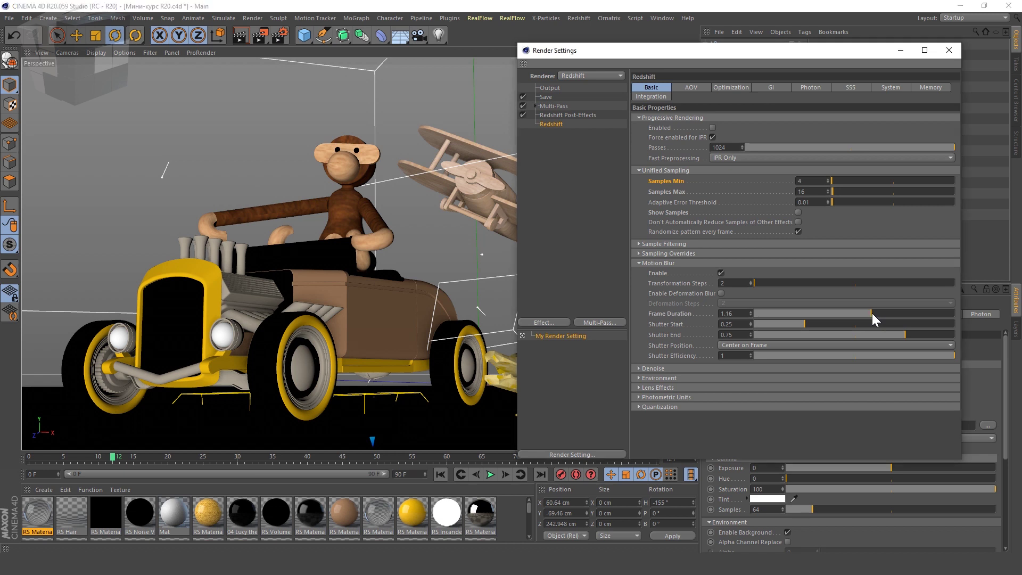
click(721, 293)
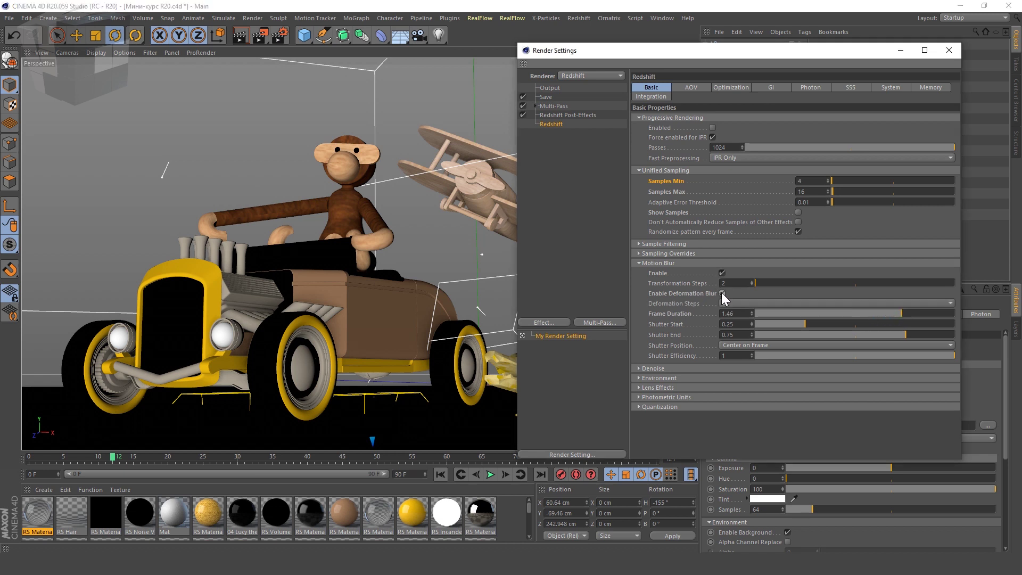
click(667, 290)
drag(666, 51, 696, 62)
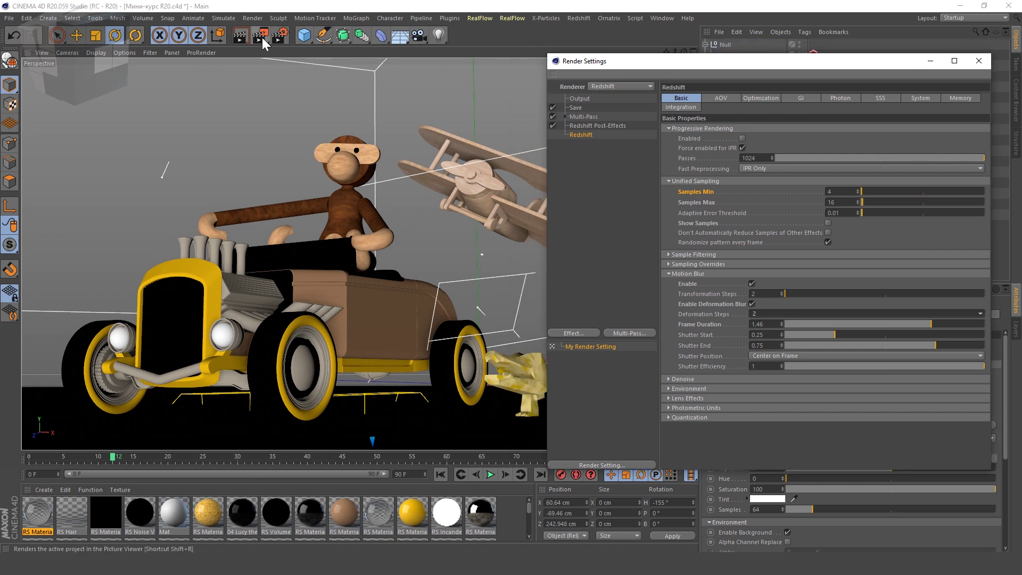
Set the output frame range from frame 0 to frame 35
click(579, 99)
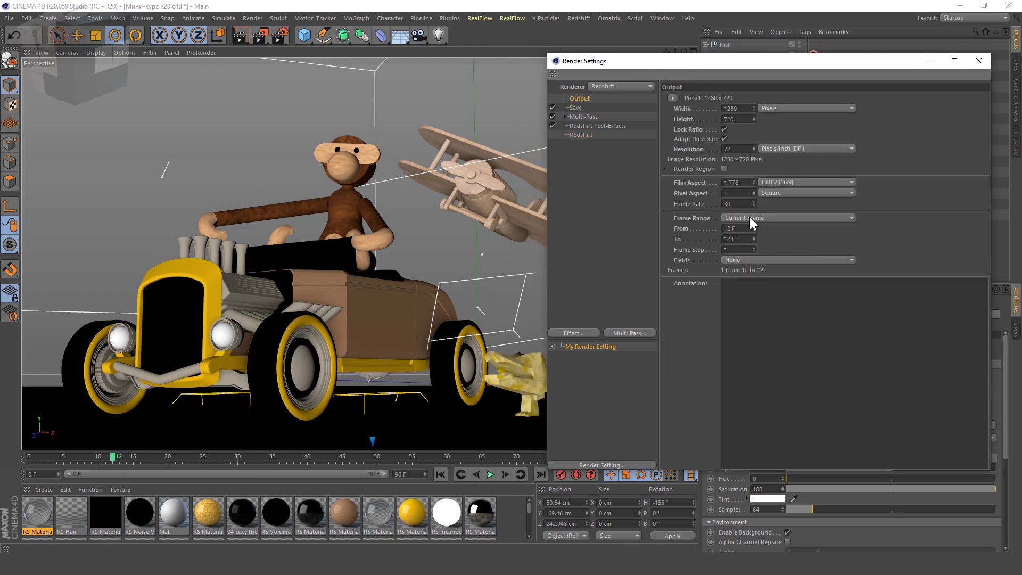
double_click(732, 228)
text(0)
double_click(737, 239)
text(35)
Render the sequence to the Picture Viewer, confirming overwrite, and step through from frame 12
click(257, 36)
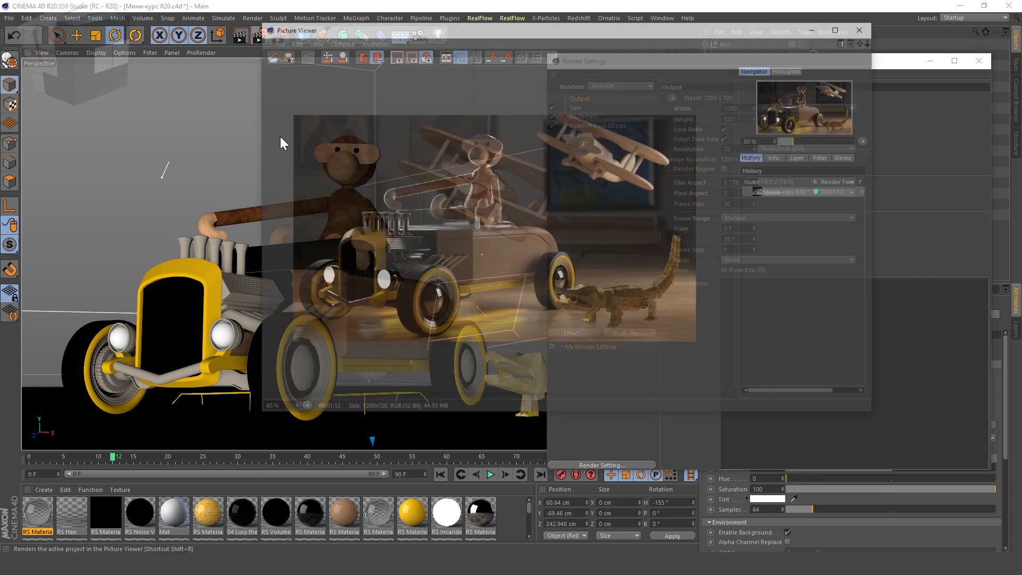
click(554, 327)
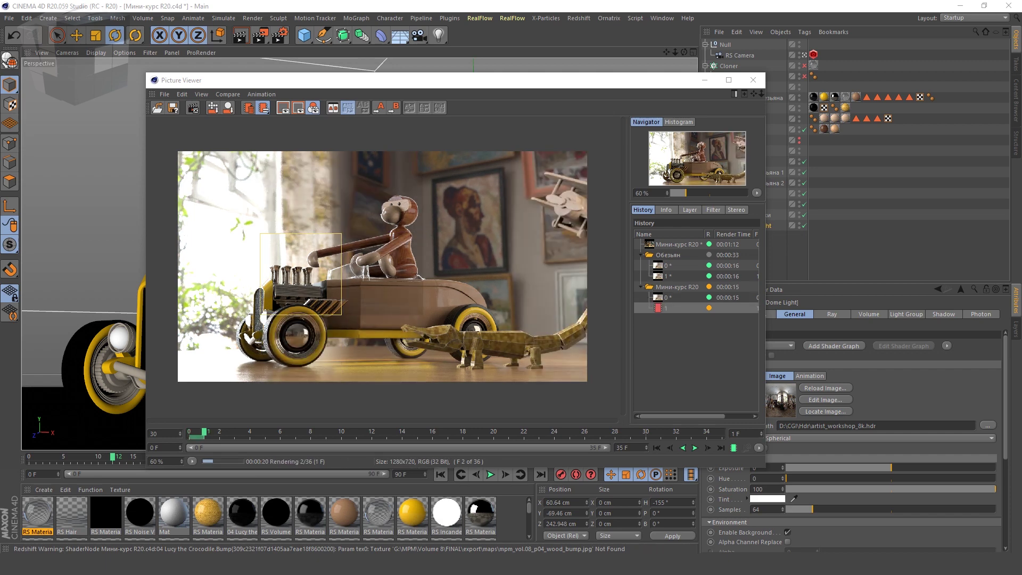
mouse_move(210, 435)
mouse_down()
mouse_move(372, 444)
mouse_move(307, 430)
mouse_move(372, 433)
mouse_move(312, 431)
mouse_move(330, 439)
mouse_up()
key(period)
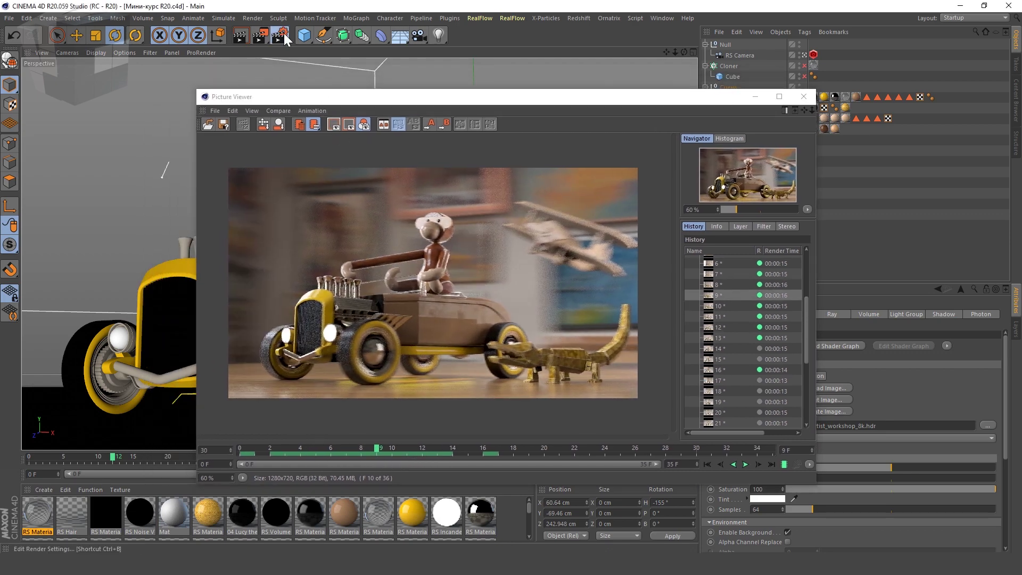
Reopen Render Settings, rearrange the windows, and open the Output page's Frame Range choices
click(283, 33)
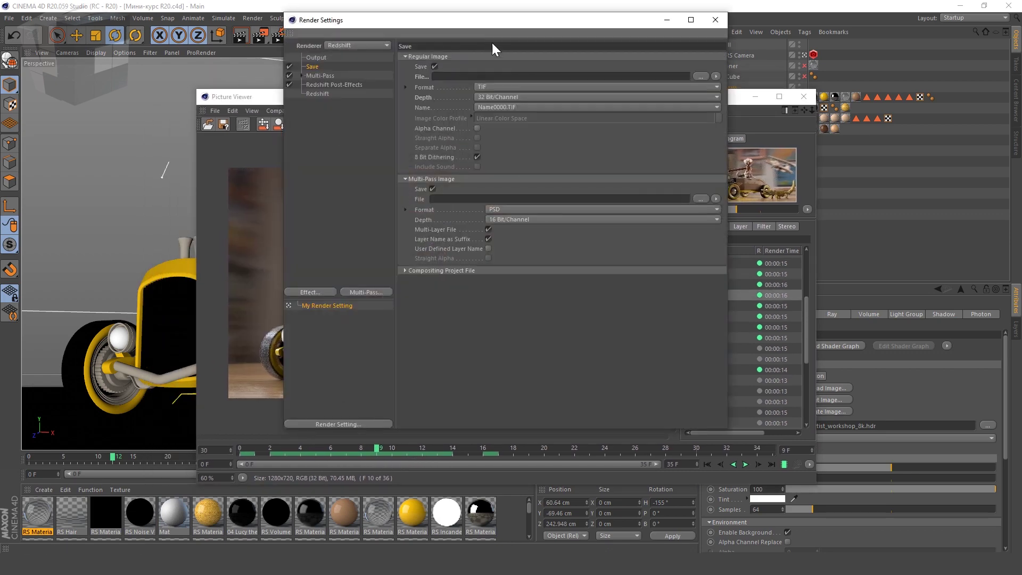
drag(480, 21, 242, 42)
mouse_move(544, 82)
mouse_down()
mouse_move(653, 100)
mouse_move(744, 98)
mouse_up()
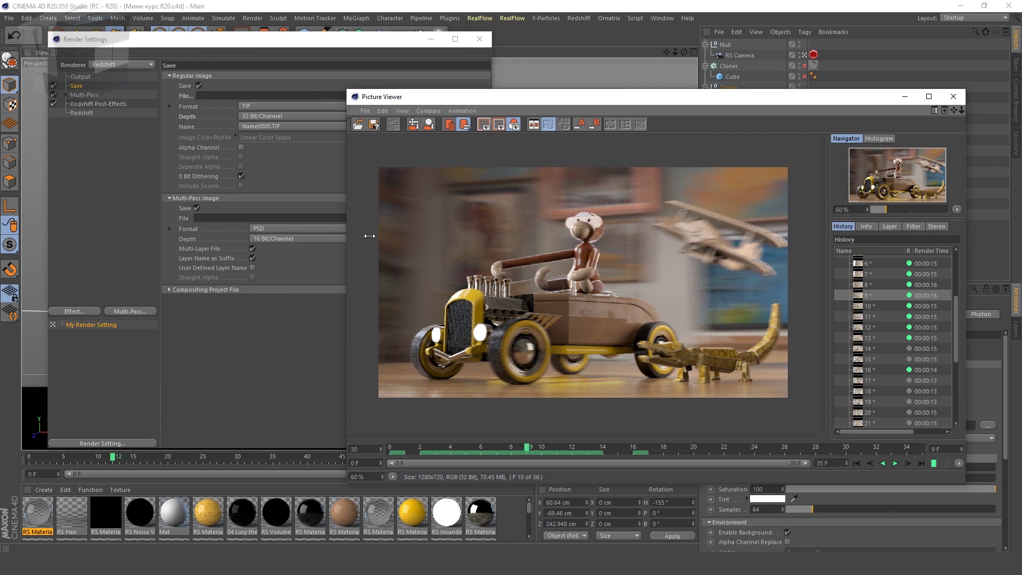
drag(347, 234, 497, 235)
click(107, 113)
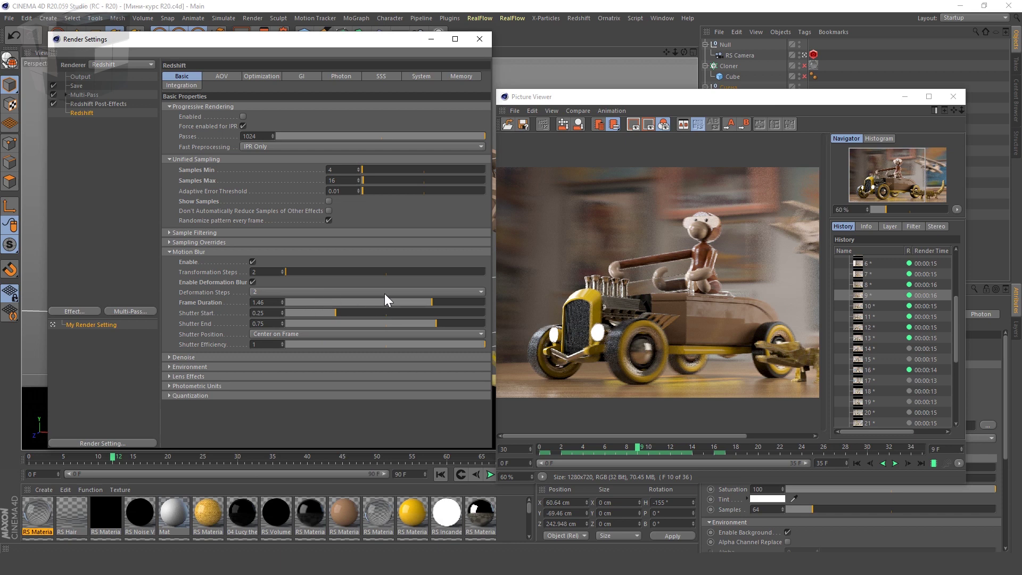
drag(287, 36, 285, 50)
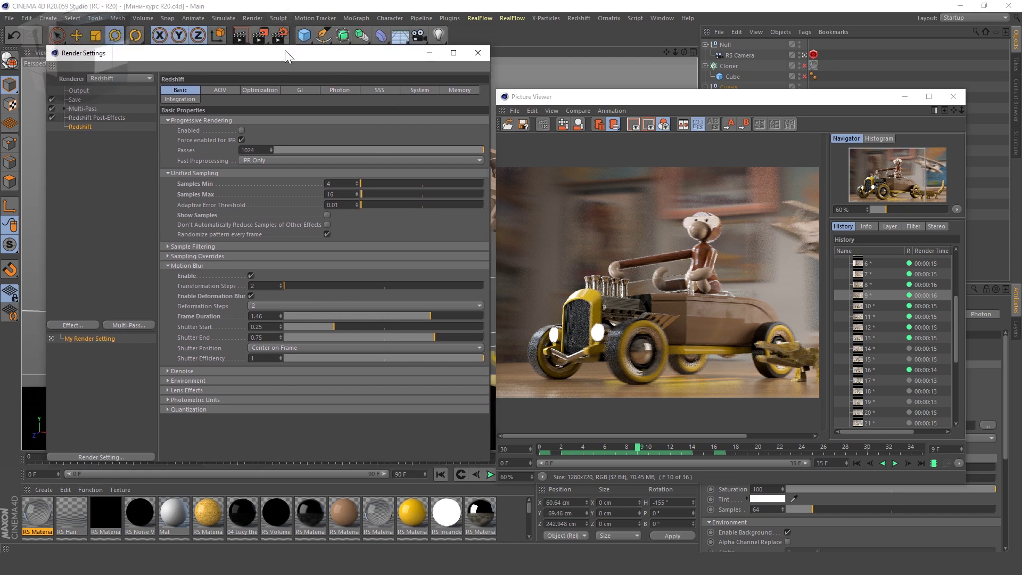
click(80, 91)
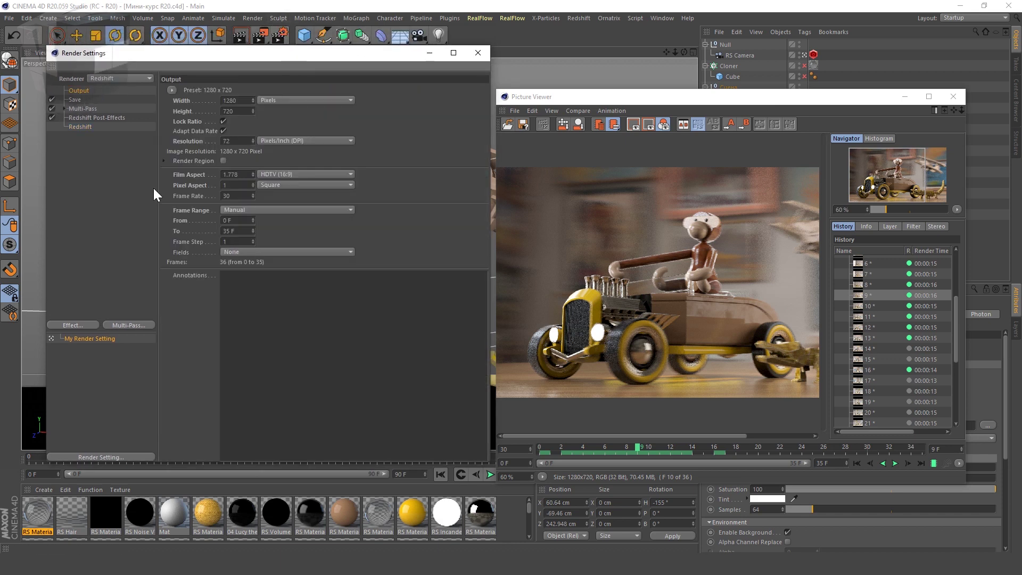
click(247, 207)
Set the render range to frame 15 only
click(254, 228)
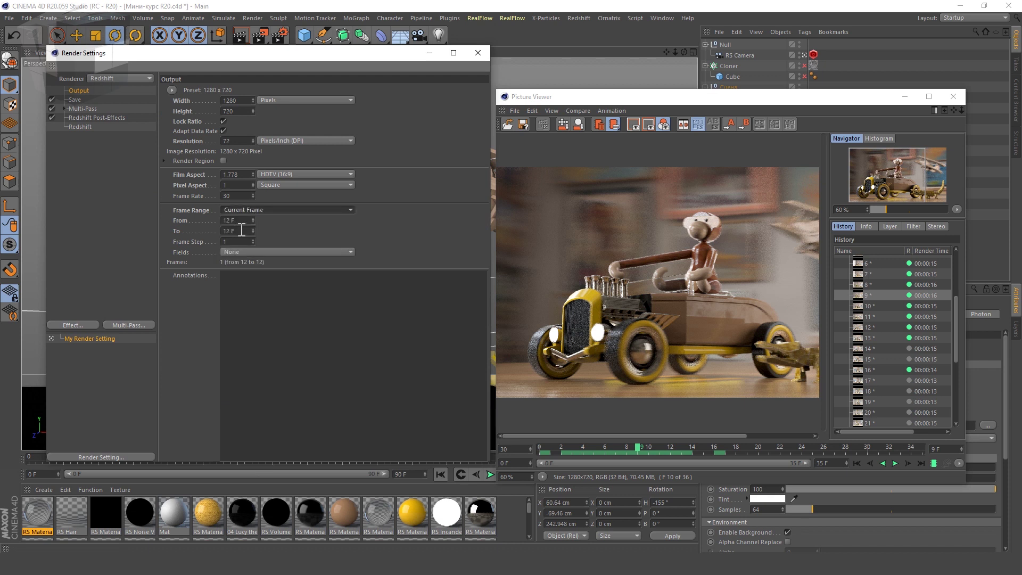
double_click(244, 221)
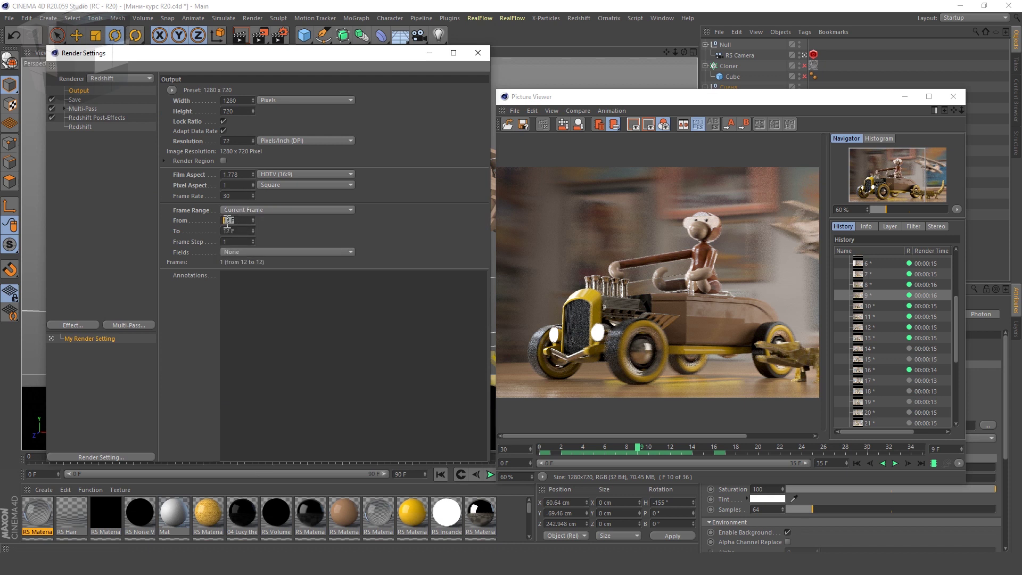
text(15)
key(Return)
Set the motion blur Frame Duration to 0.56 and re-render frame 15
click(80, 127)
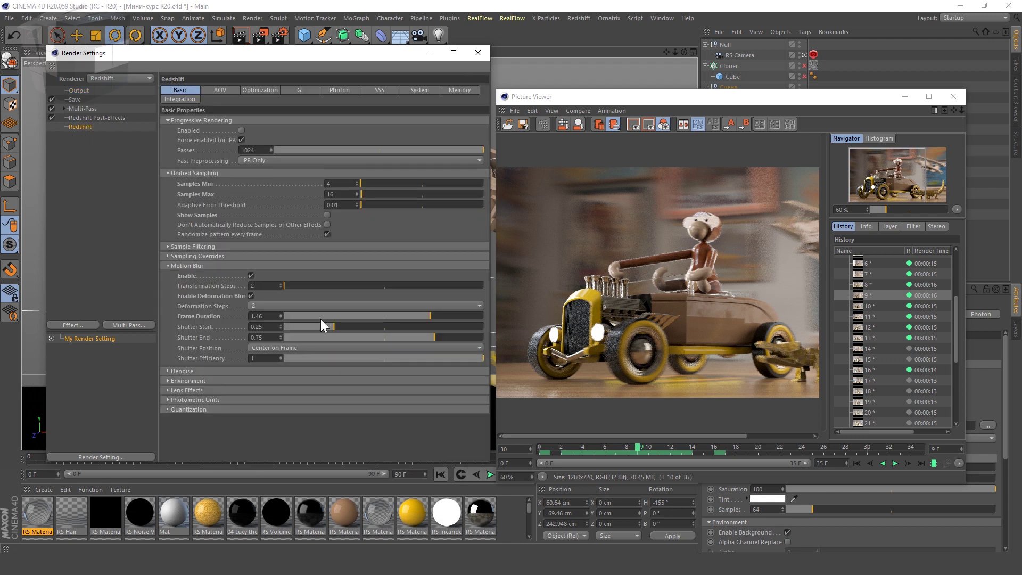
click(334, 317)
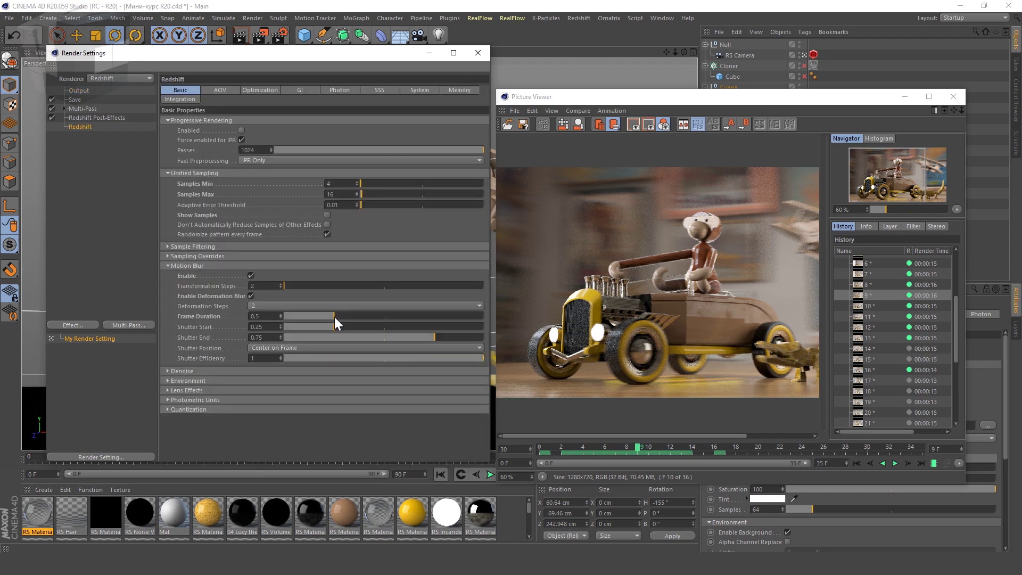
click(340, 317)
key(shift+r)
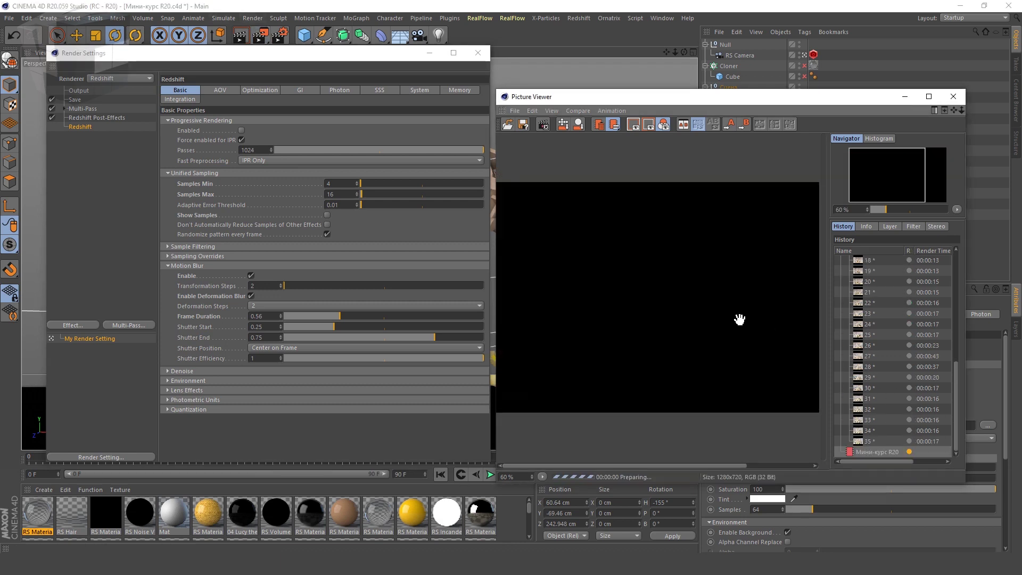
Compare the new frame 15 render with the earlier one in History
scroll(871, 341, up, 2)
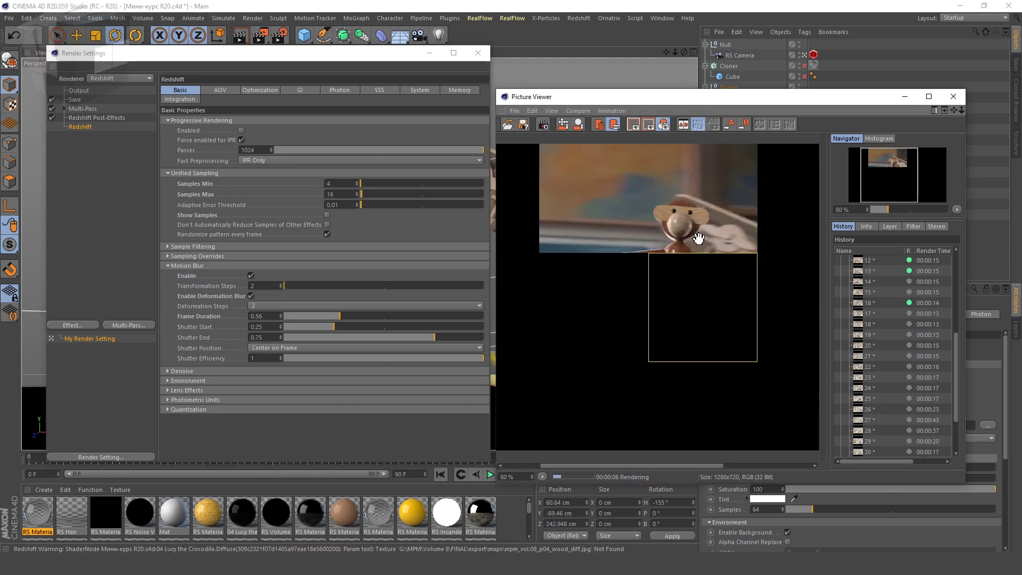
scroll(872, 341, down, 2)
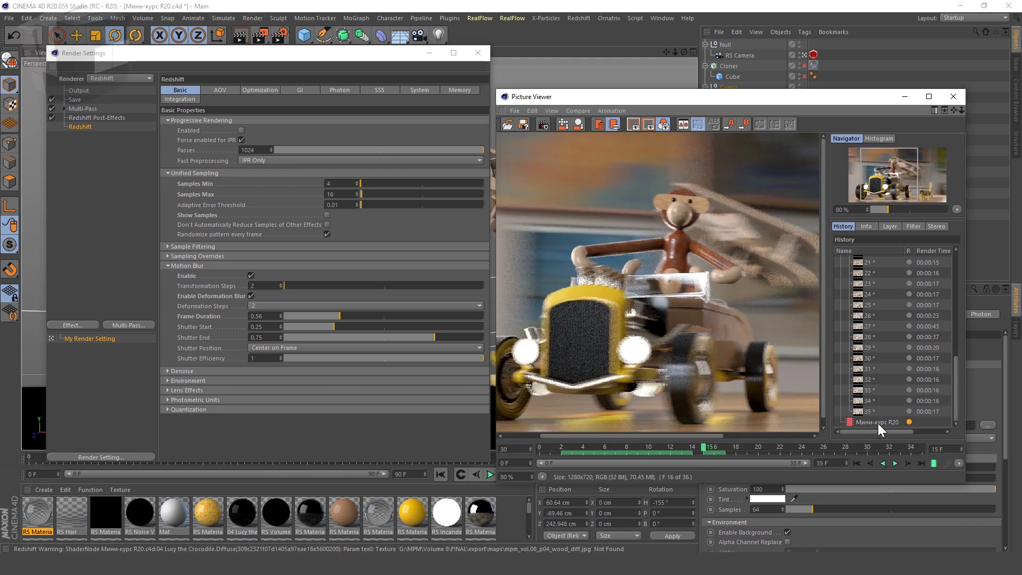
scroll(871, 282, up, 2)
click(872, 293)
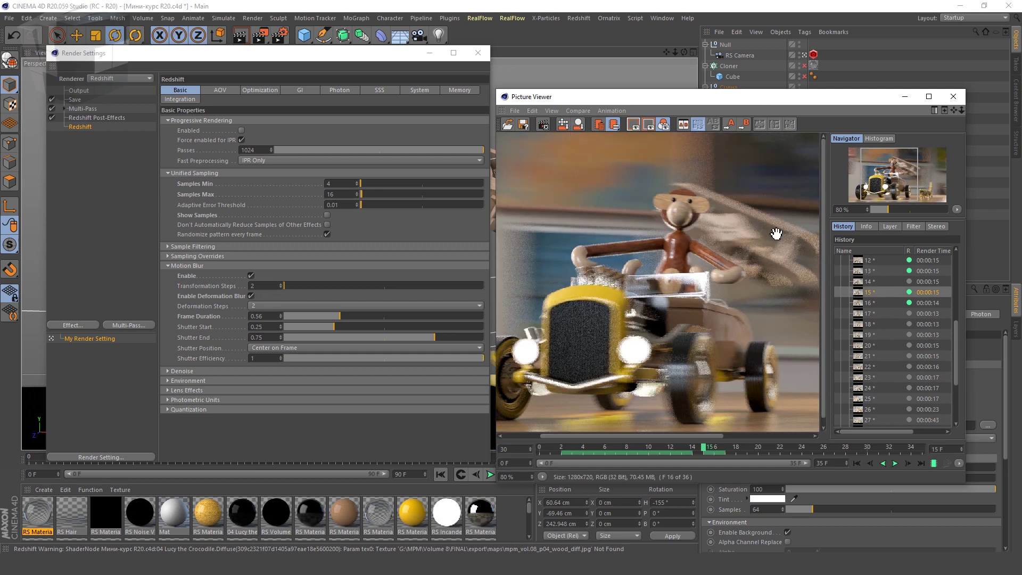
scroll(905, 341, down, 2)
click(873, 452)
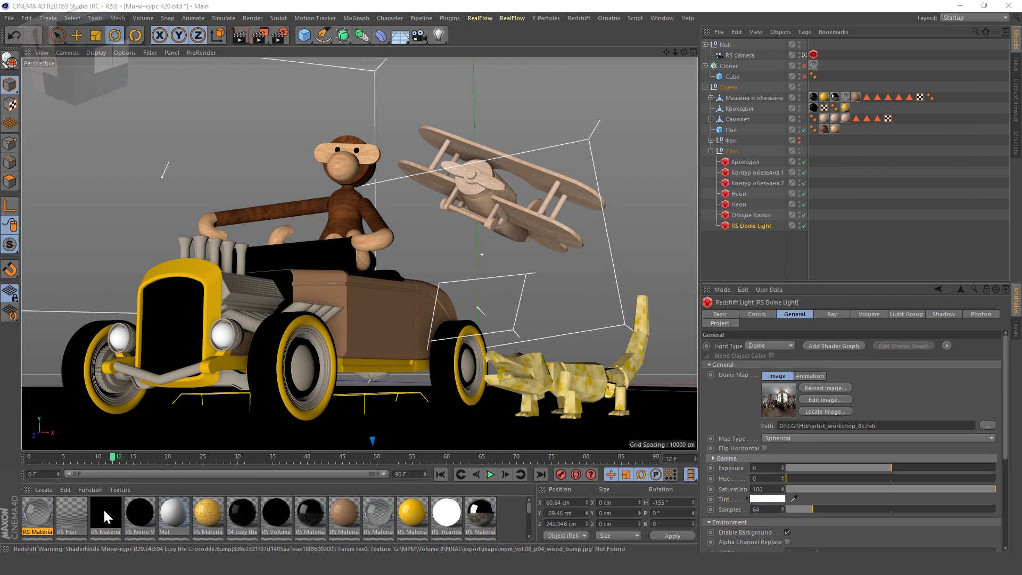
Check RS Material.3's Multi-SSS samples stay at 64, then bring up the Redshift RenderView
double_click(208, 512)
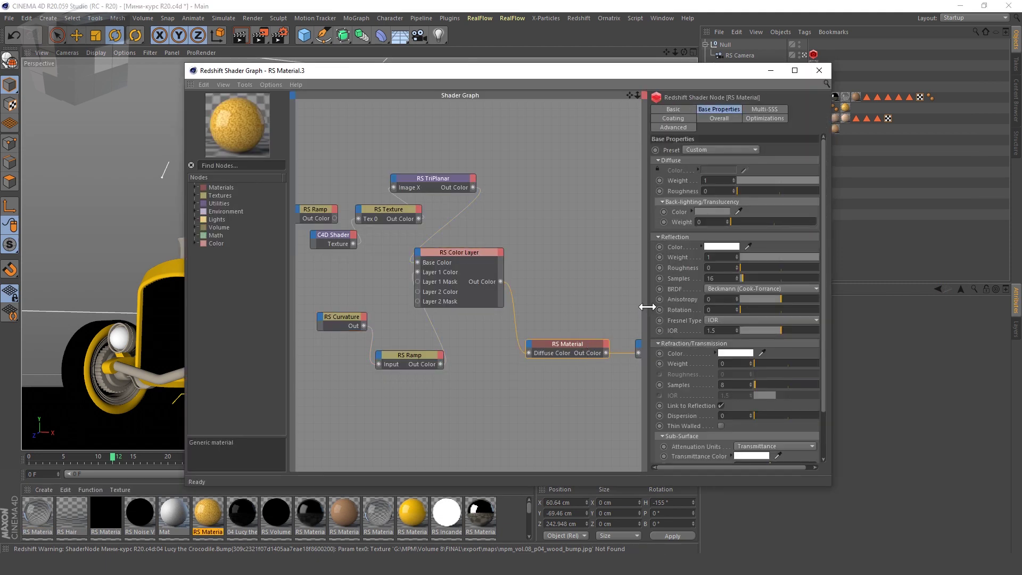
drag(646, 306, 549, 306)
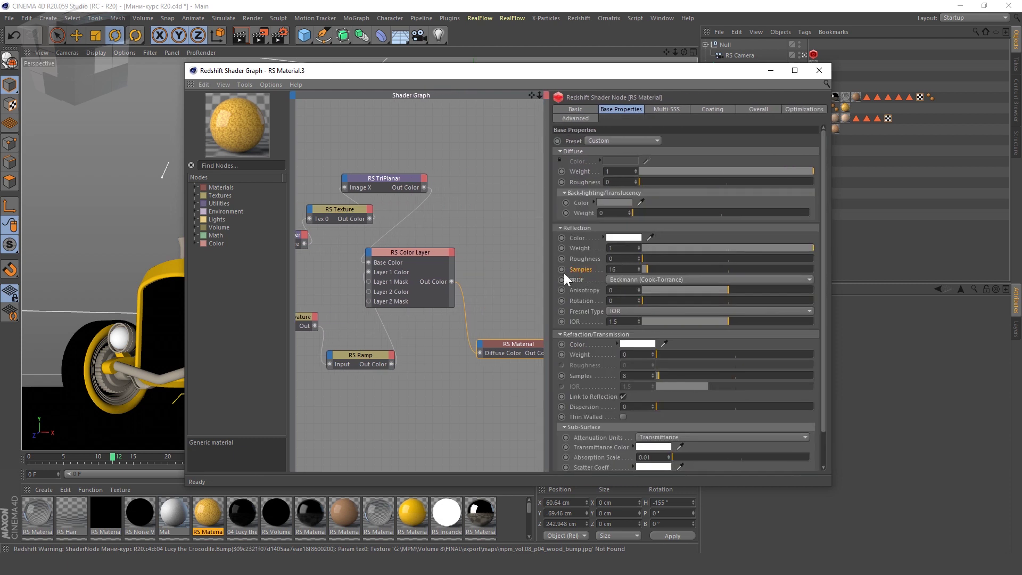
scroll(590, 331, down, 3)
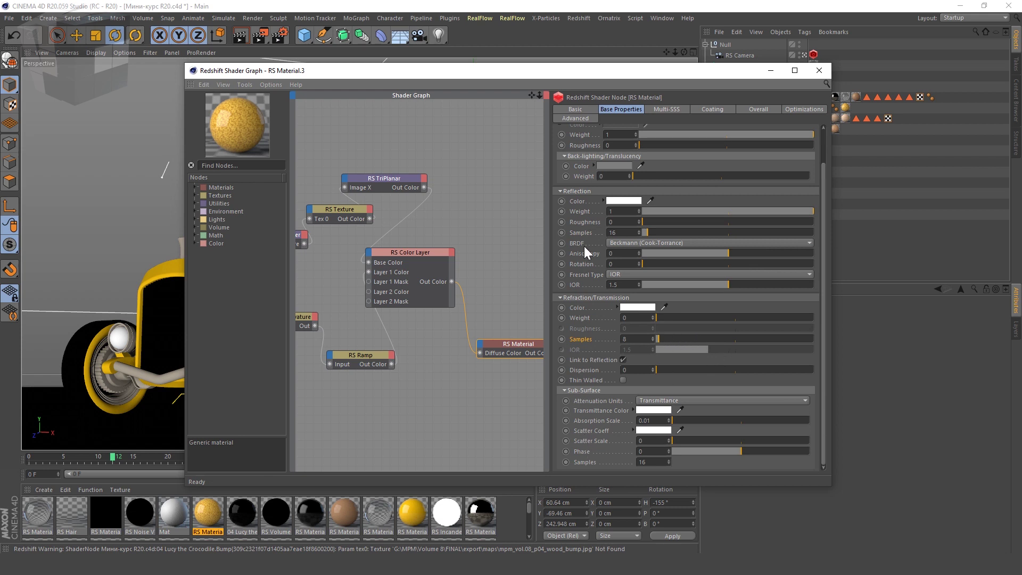
click(681, 110)
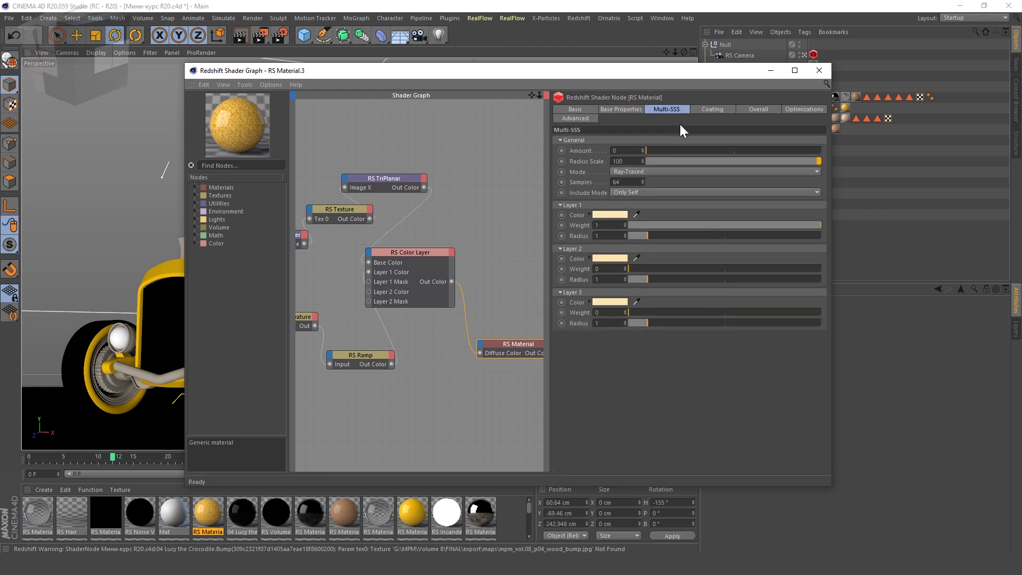
double_click(616, 182)
click(621, 407)
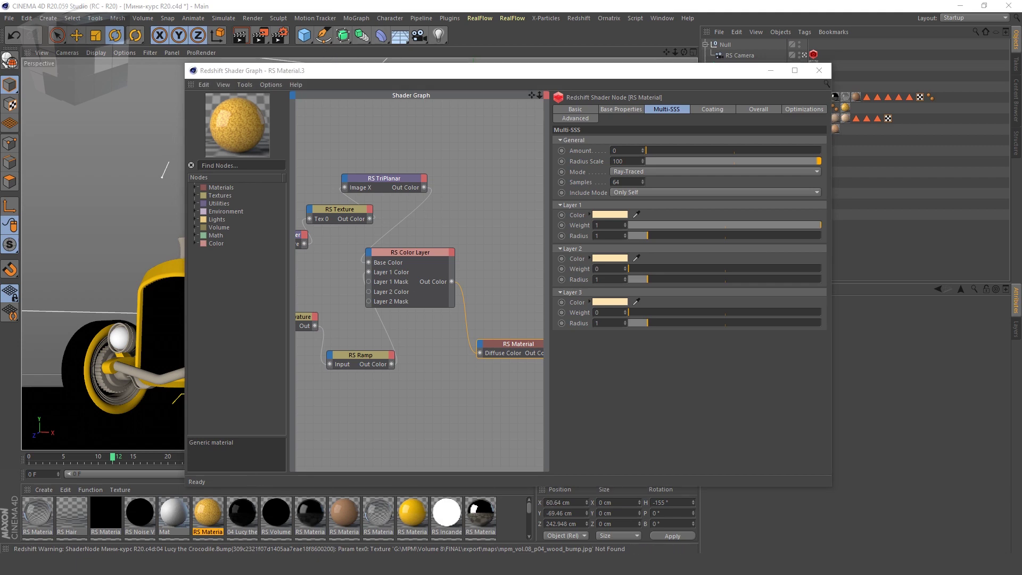
click(569, 525)
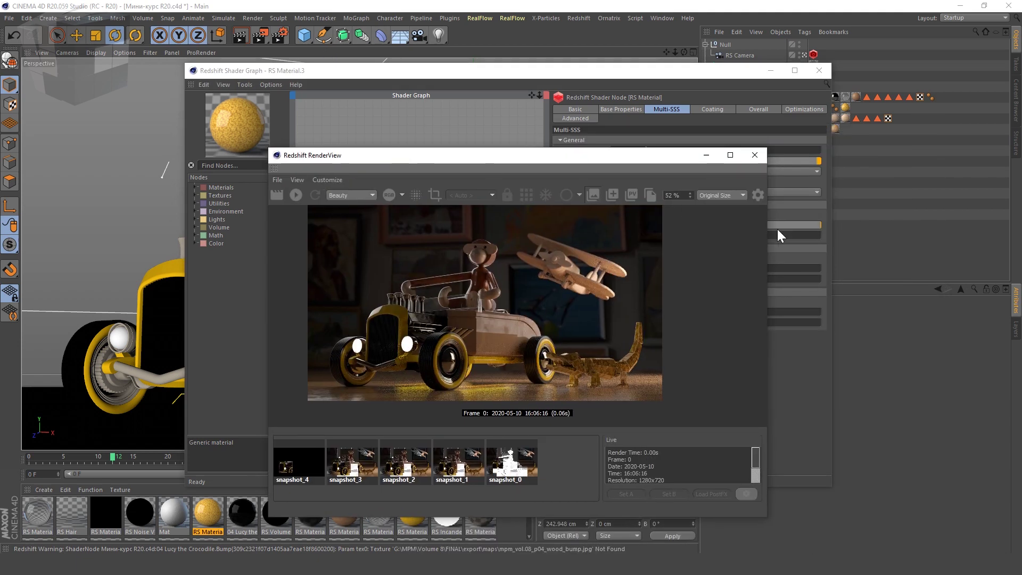
Enable Bloom in the RenderView and lower its threshold to 5.042
drag(773, 243, 896, 243)
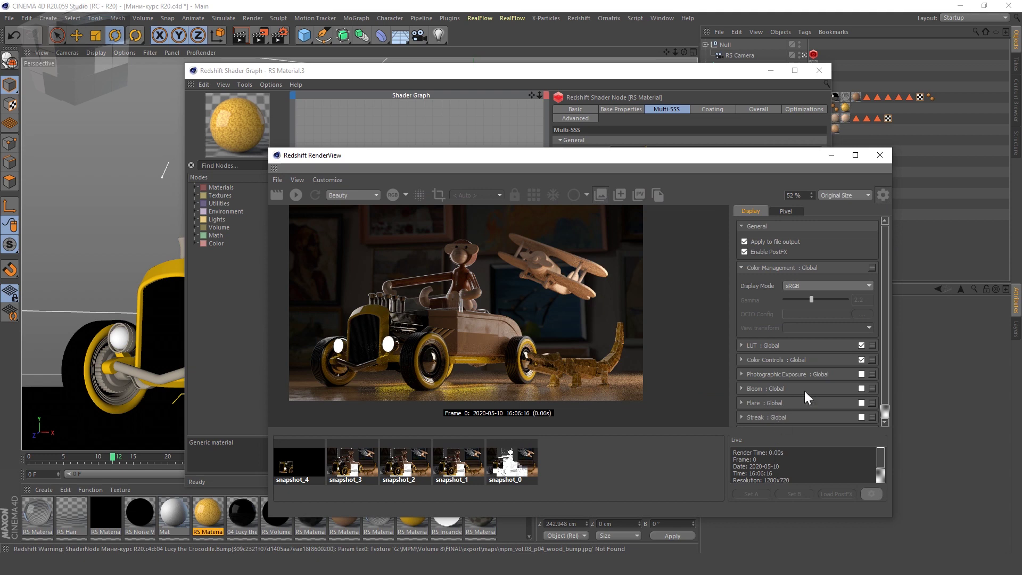
click(596, 201)
click(772, 389)
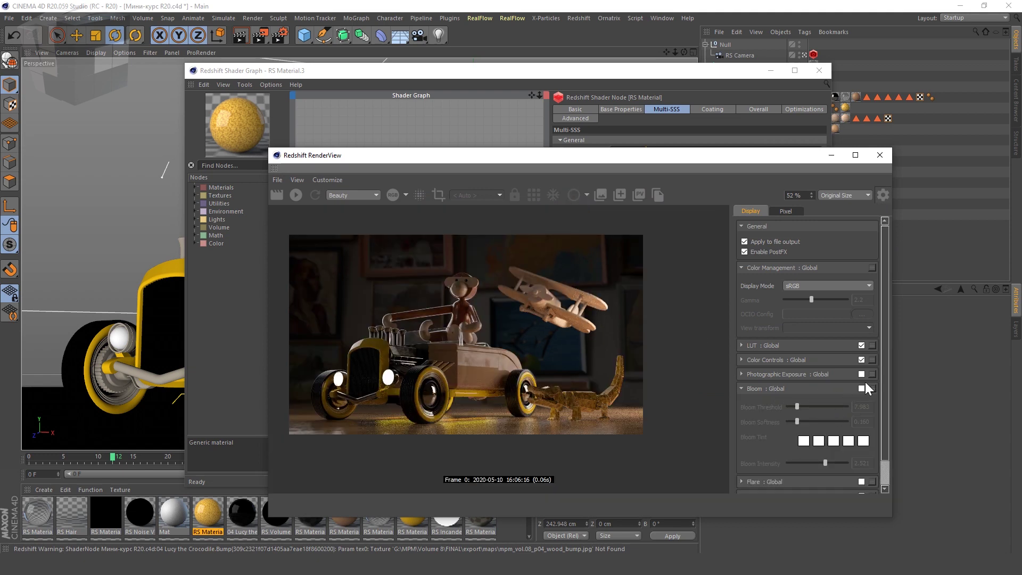
click(861, 388)
drag(797, 406, 792, 410)
click(281, 36)
drag(400, 65, 532, 56)
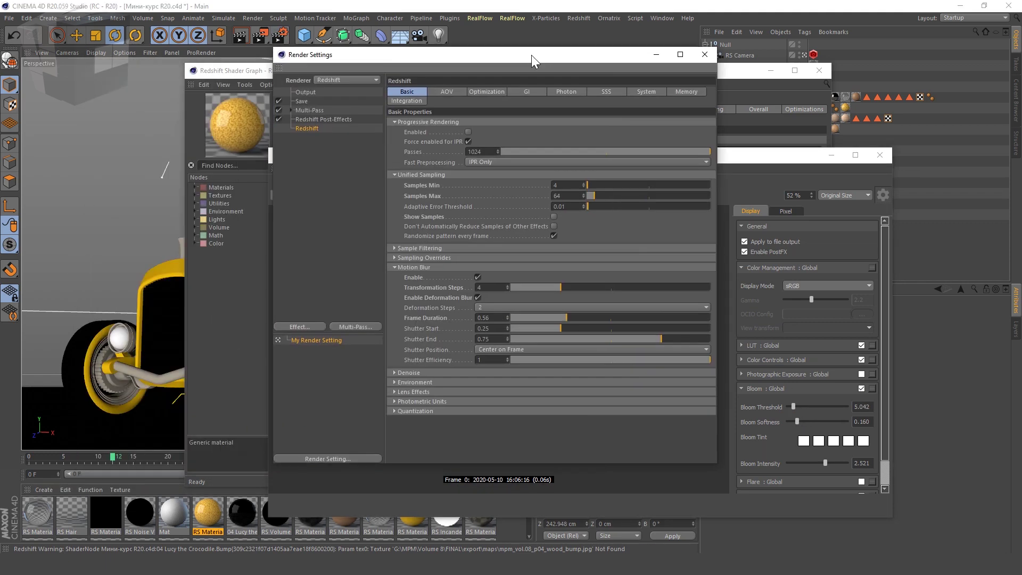
Compare without post-effects, re-enable them applied to file output, and show Output settings
click(312, 119)
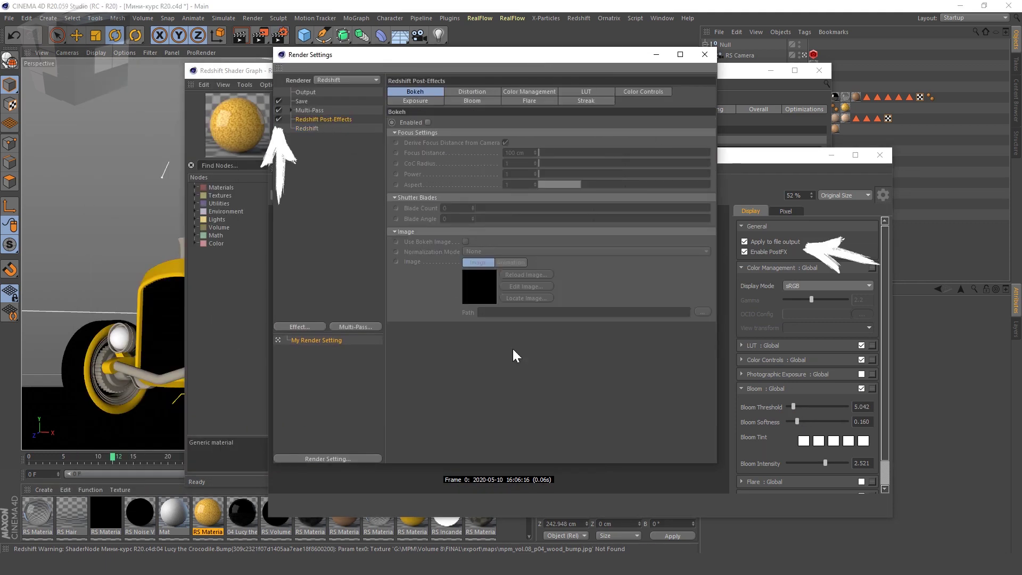
click(885, 197)
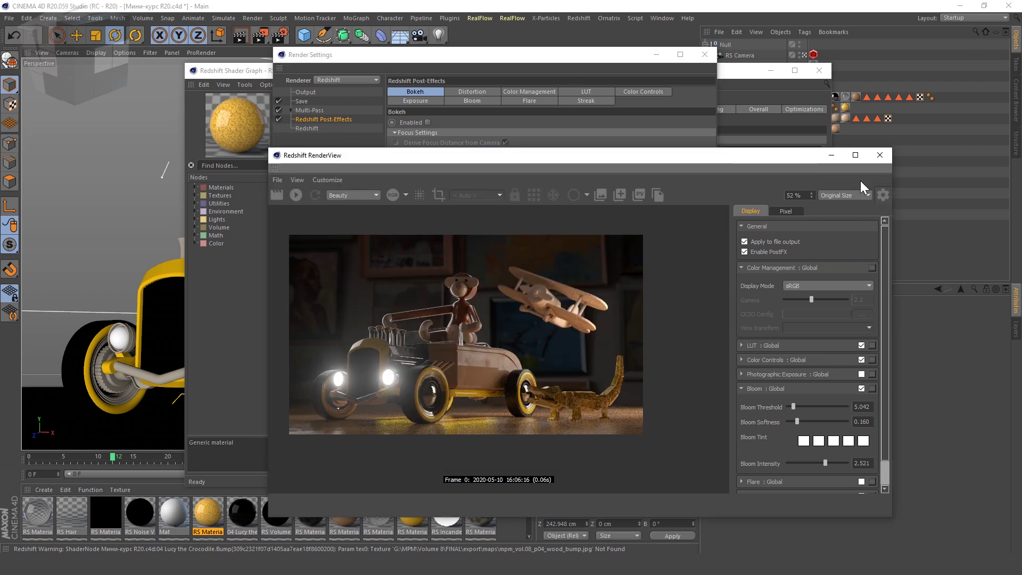
click(745, 251)
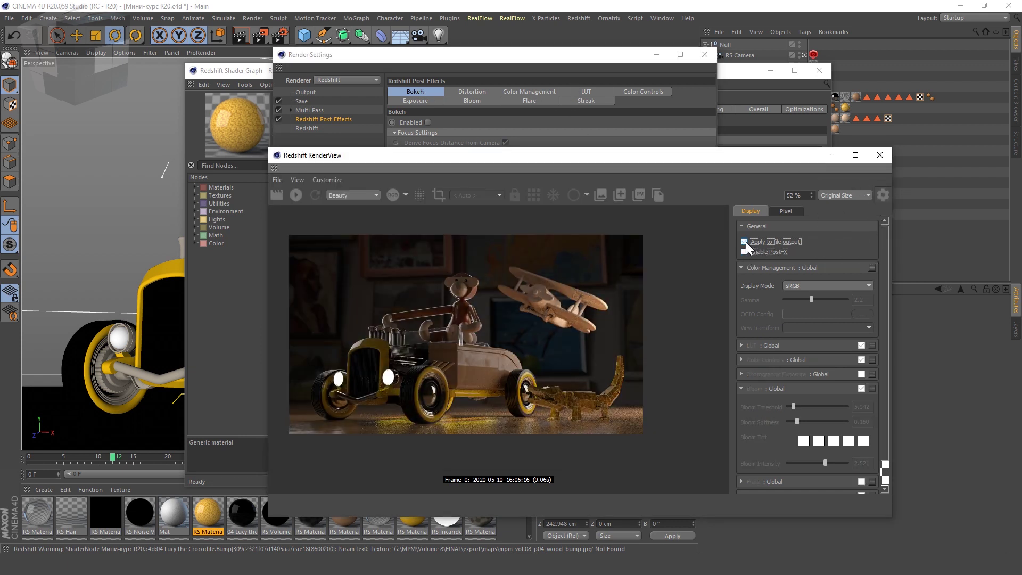
click(745, 251)
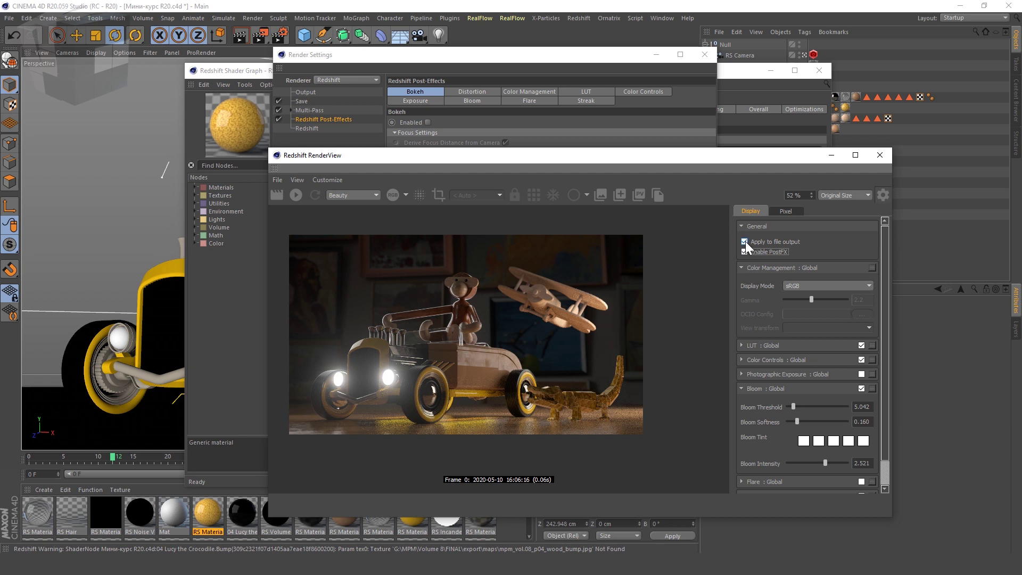
click(745, 241)
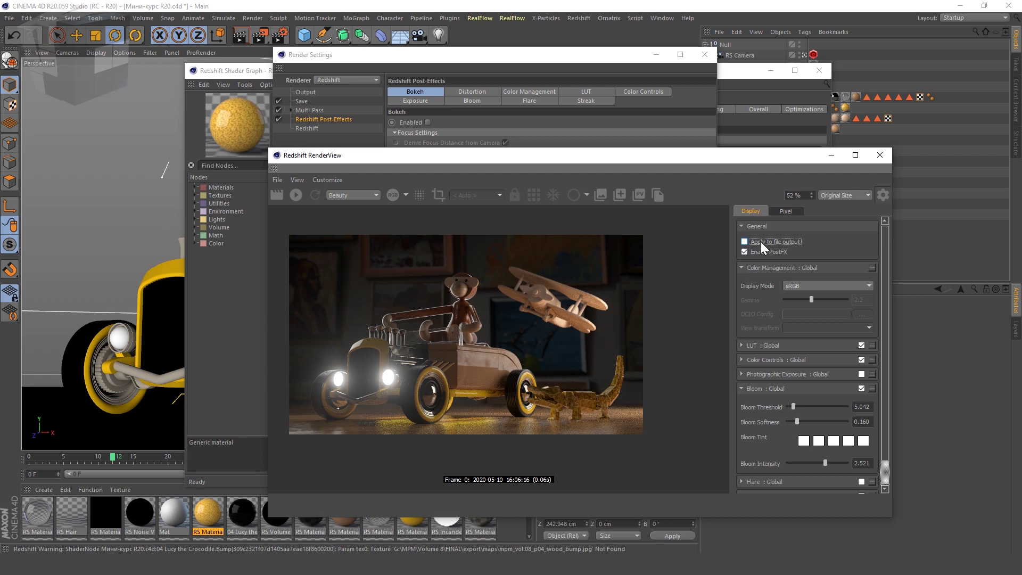
click(346, 141)
click(307, 93)
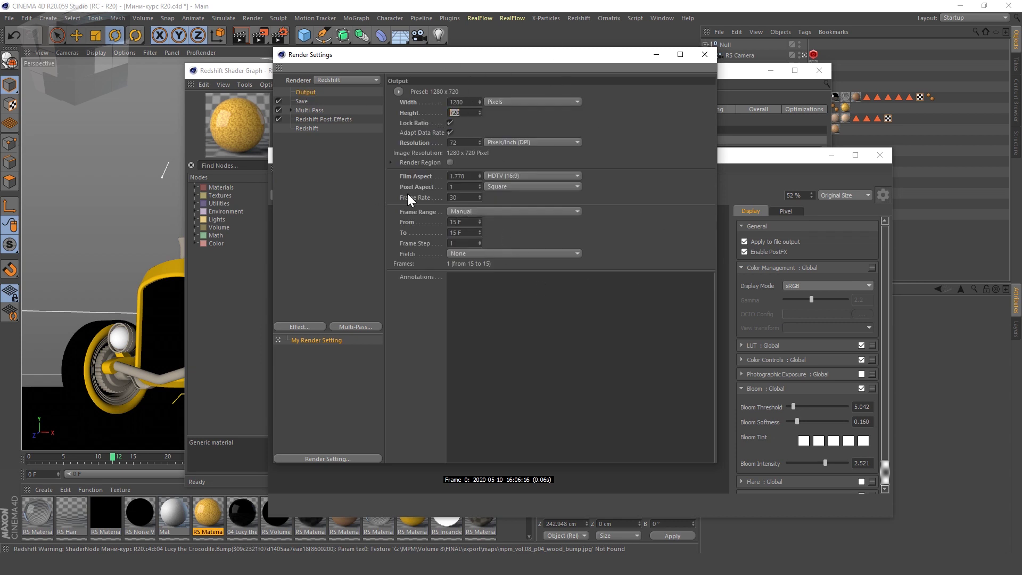
Save renders as 32-bit TIF to Обезьян.tif, replacing the existing file
click(301, 101)
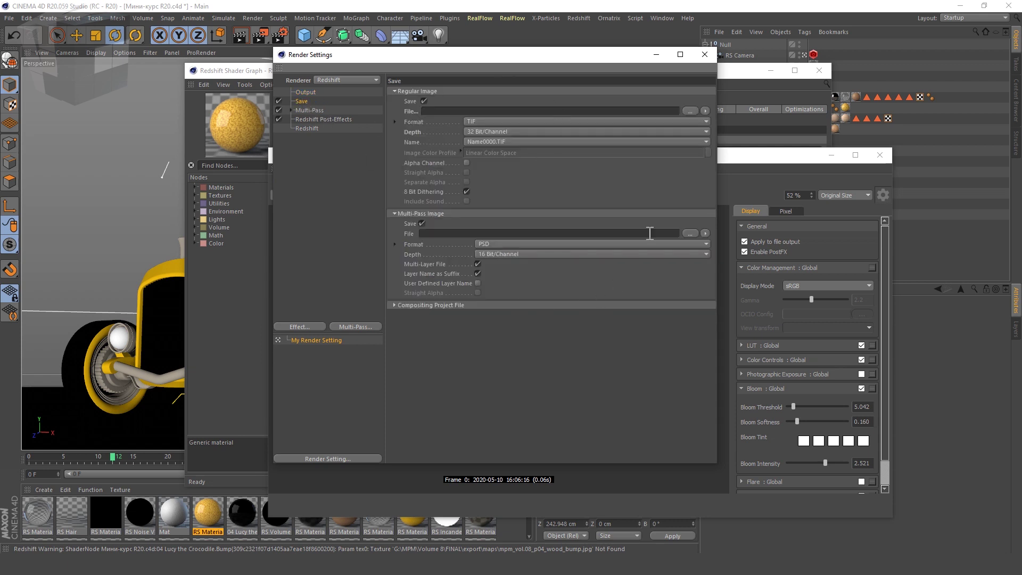
click(692, 111)
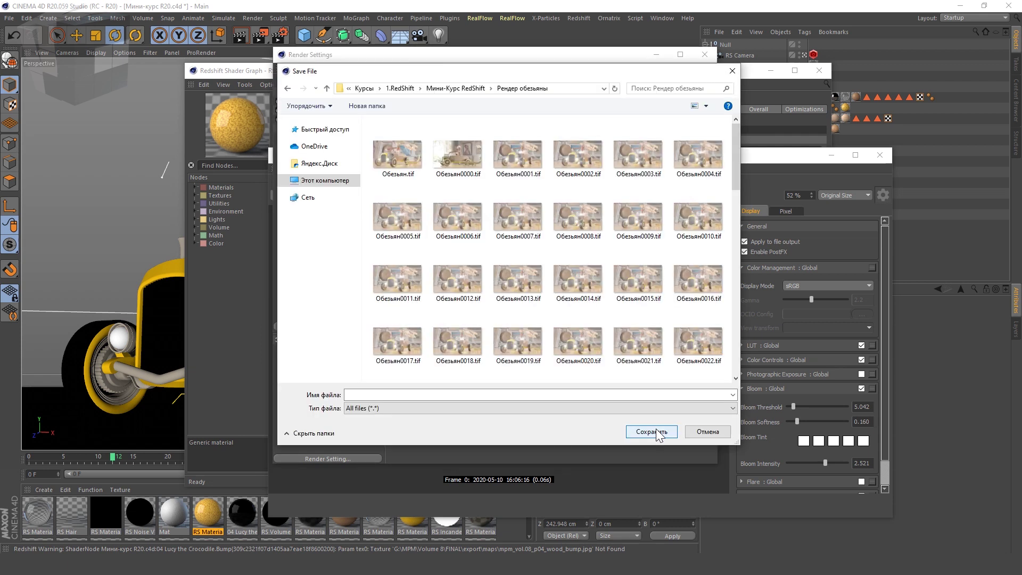
click(510, 394)
text(Об)
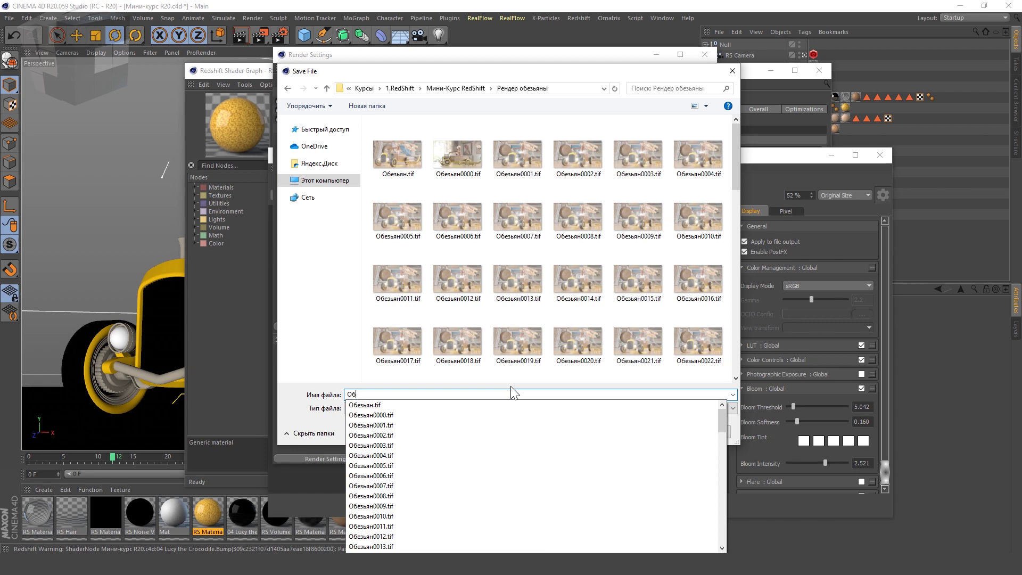
text(езьян.tif)
click(536, 405)
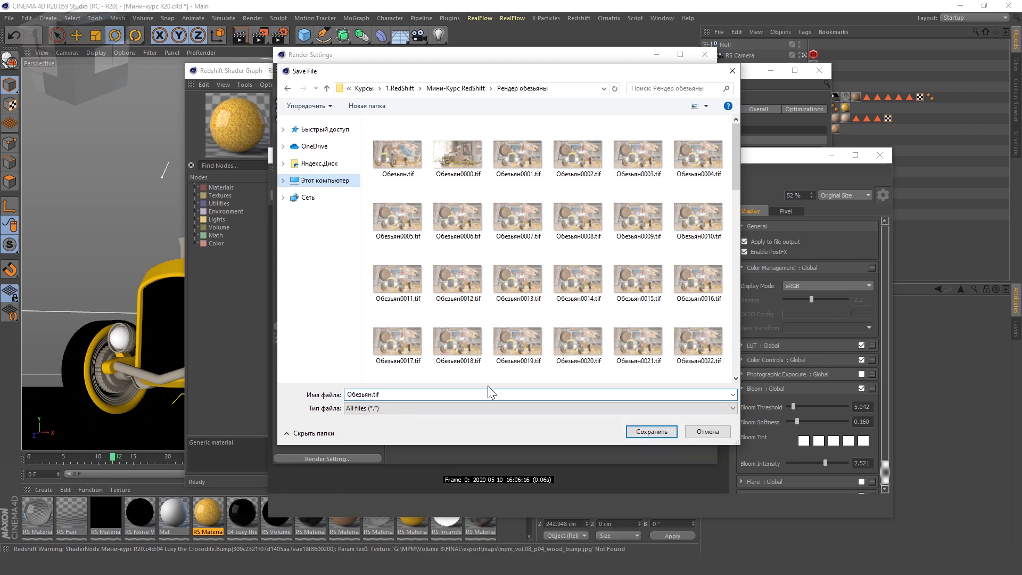
click(641, 430)
click(537, 281)
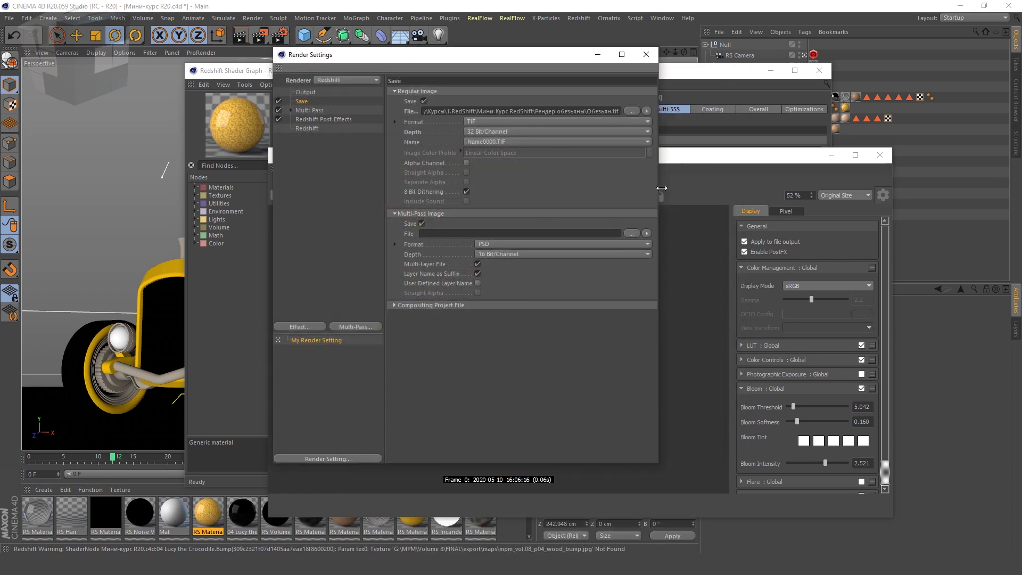
click(479, 121)
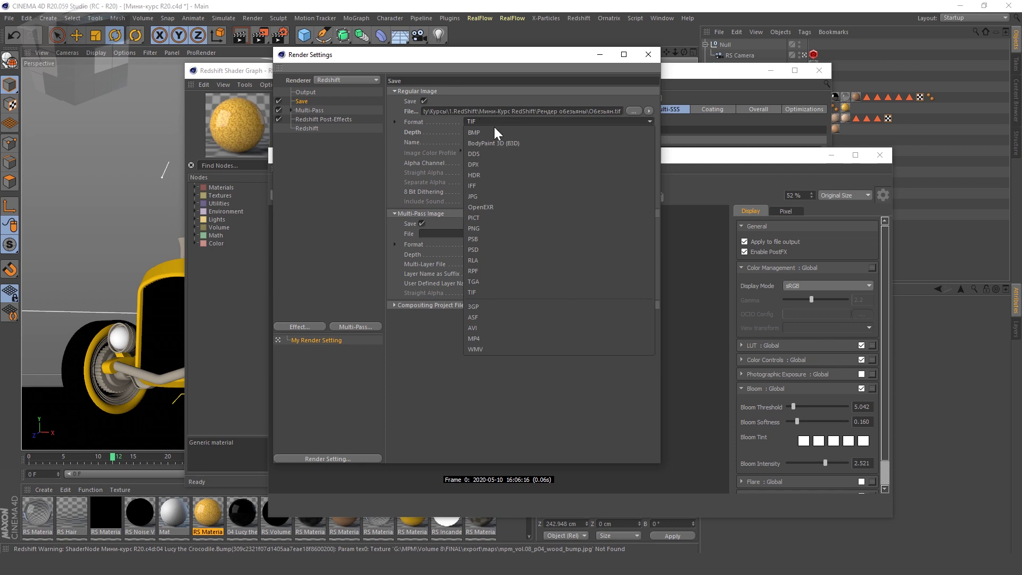
click(414, 168)
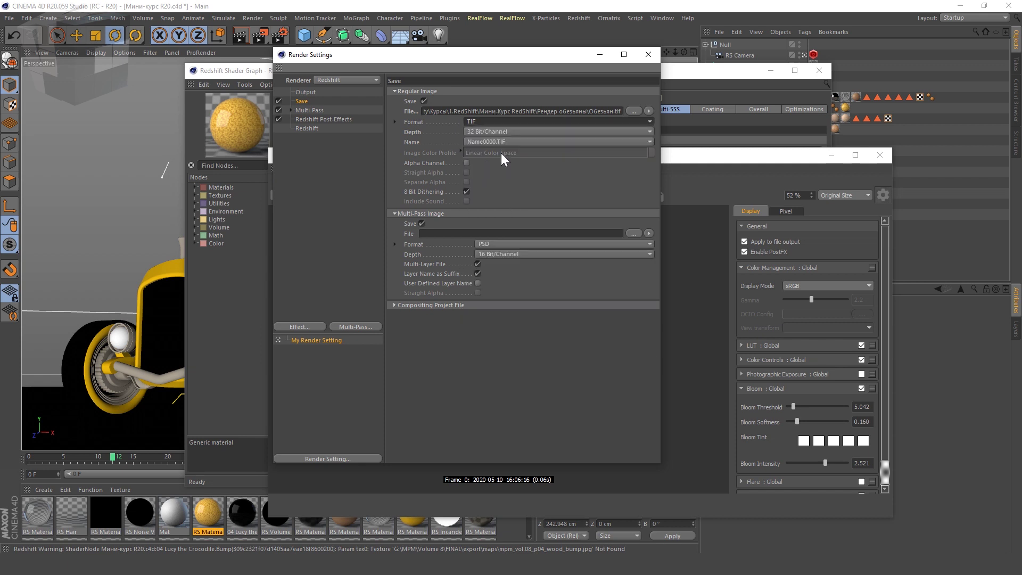
Set the Redshift AOV output file path
click(496, 305)
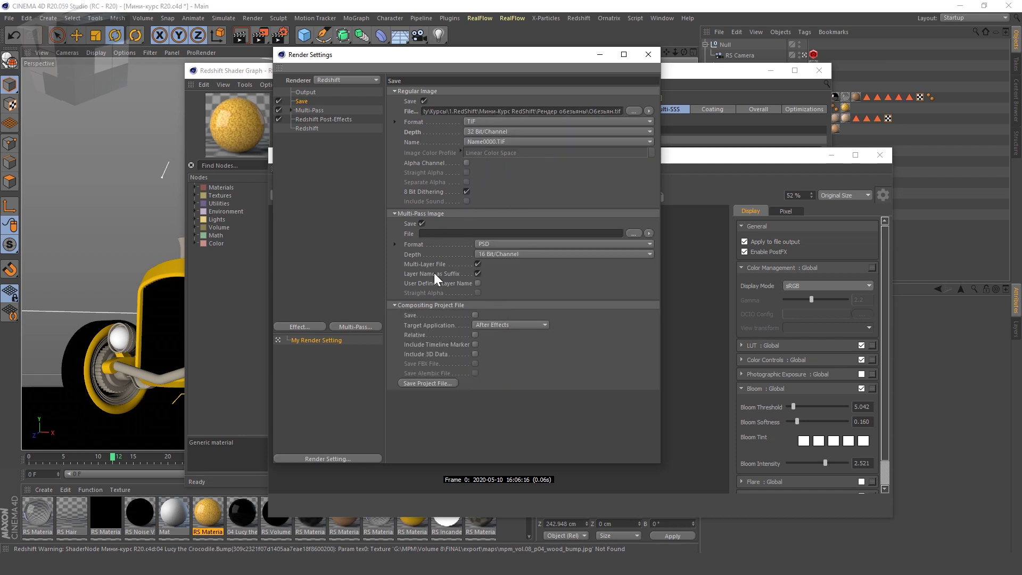
click(308, 128)
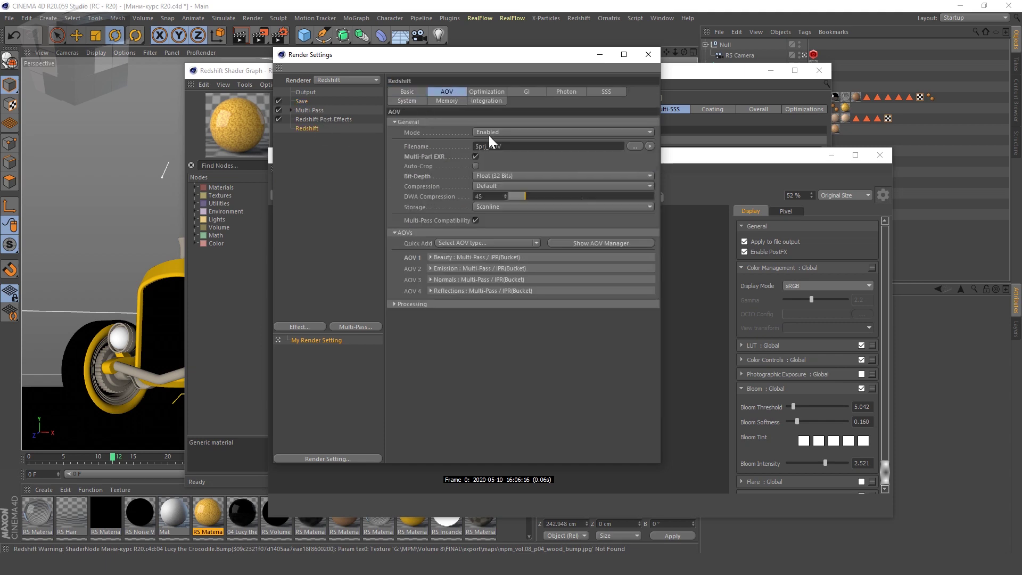
click(634, 146)
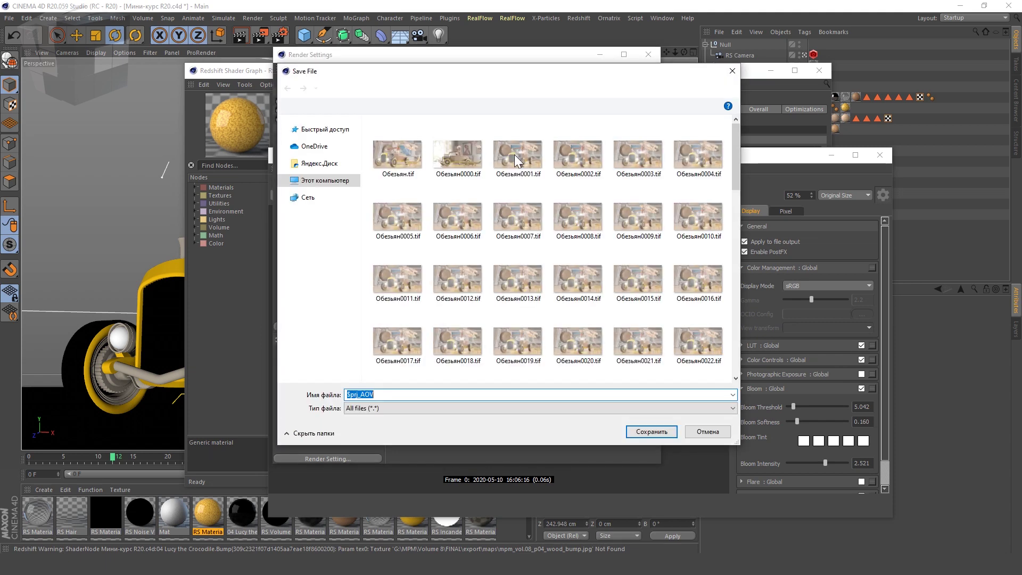
click(651, 431)
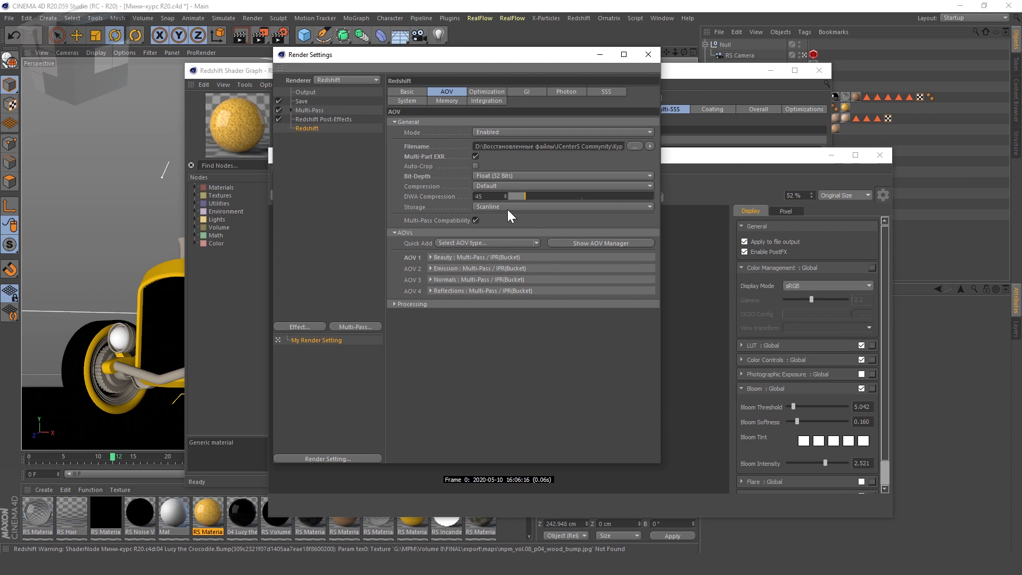
click(309, 110)
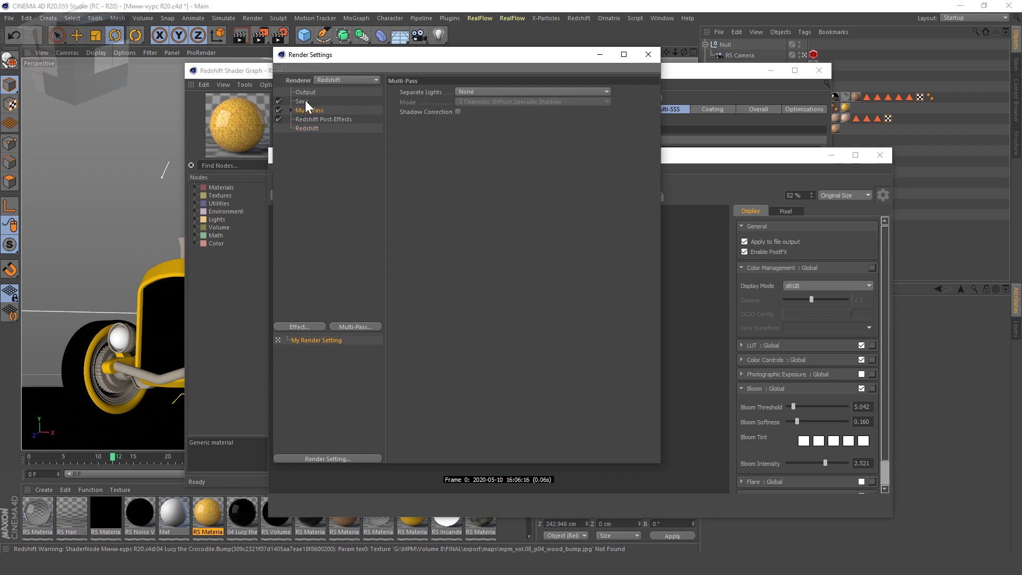
click(306, 102)
Enable Alpha Channel and Separate Alpha, then render to the Picture Viewer, confirming overwrite
click(467, 162)
click(467, 183)
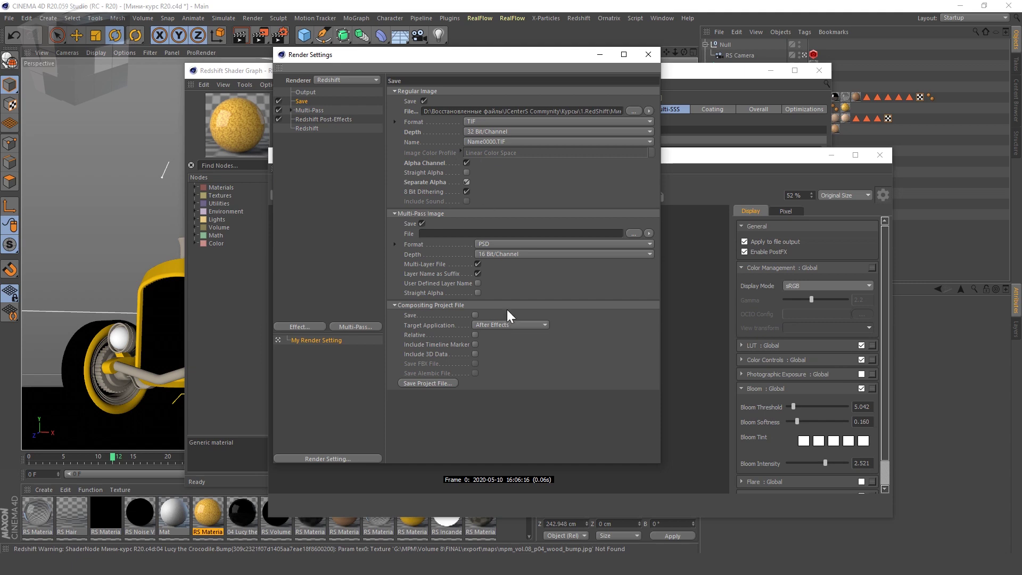
click(648, 54)
click(832, 155)
click(259, 35)
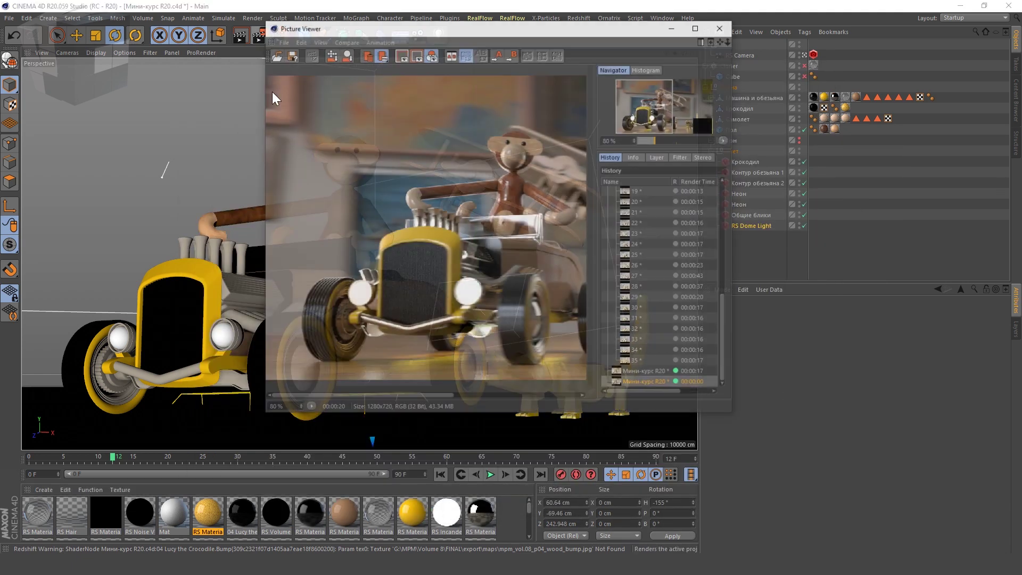
click(548, 326)
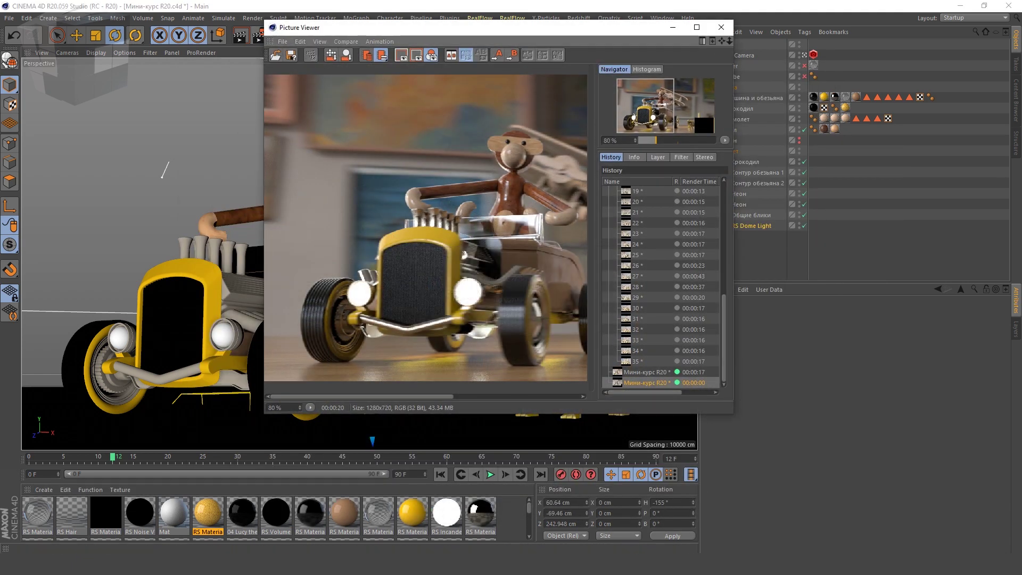
drag(733, 413, 914, 447)
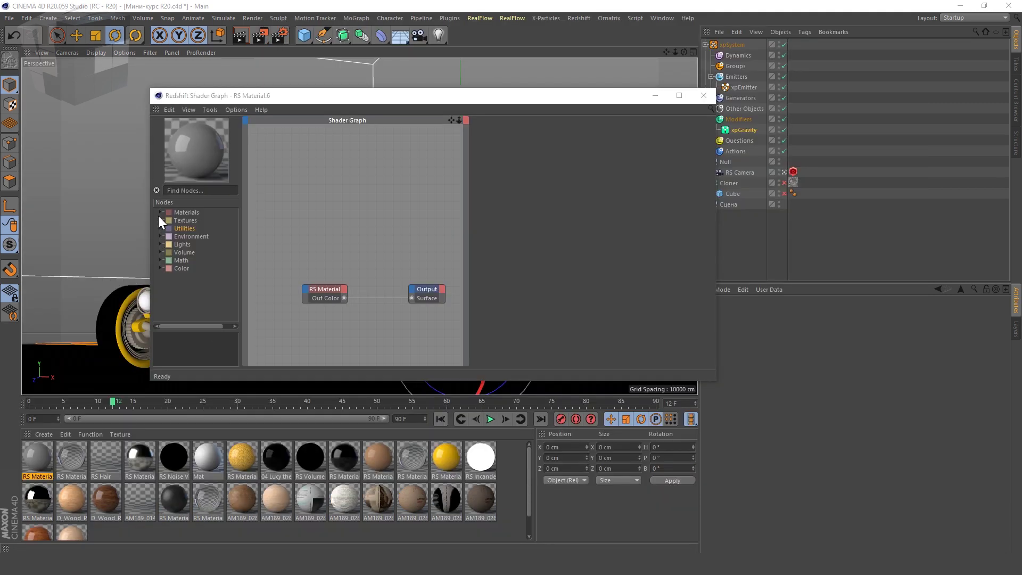
Expand the Materials, Textures, Utilities and Environment node lists, then move the Shader Graph window up and stretch it taller
click(160, 212)
click(159, 292)
scroll(158, 291, down, 3)
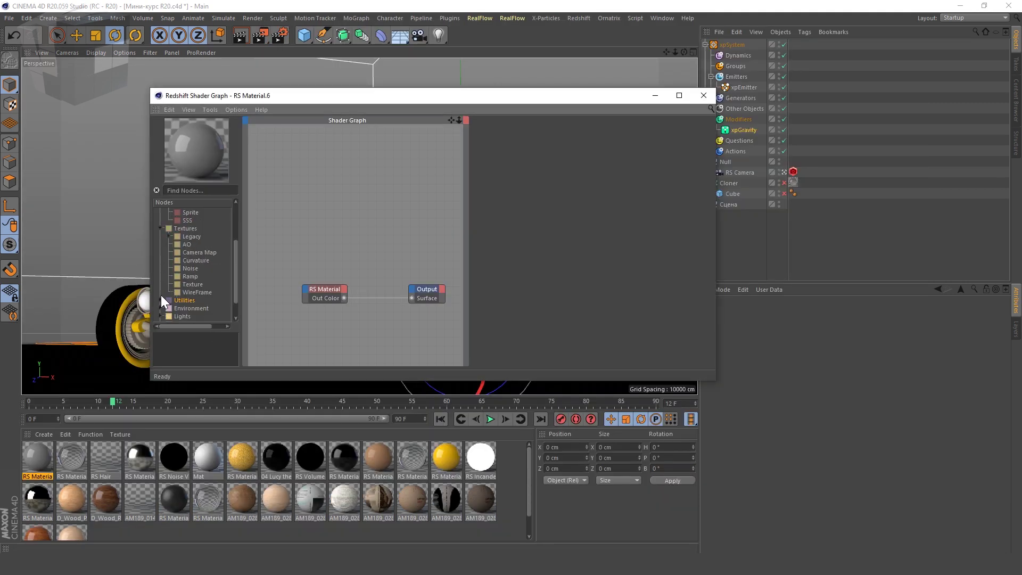
click(161, 299)
scroll(160, 301, down, 2)
scroll(158, 295, down, 3)
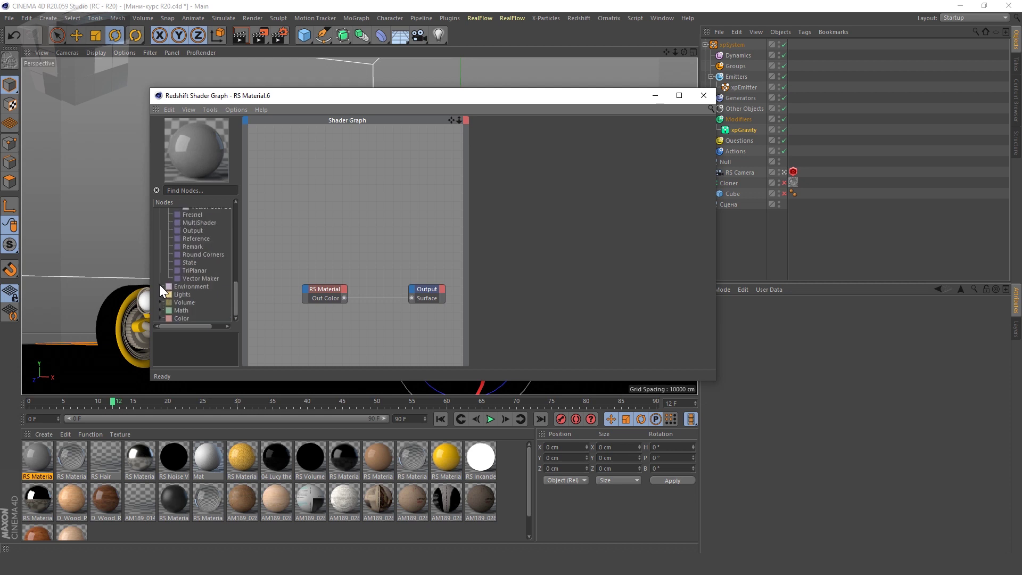
click(160, 287)
drag(300, 95, 300, 40)
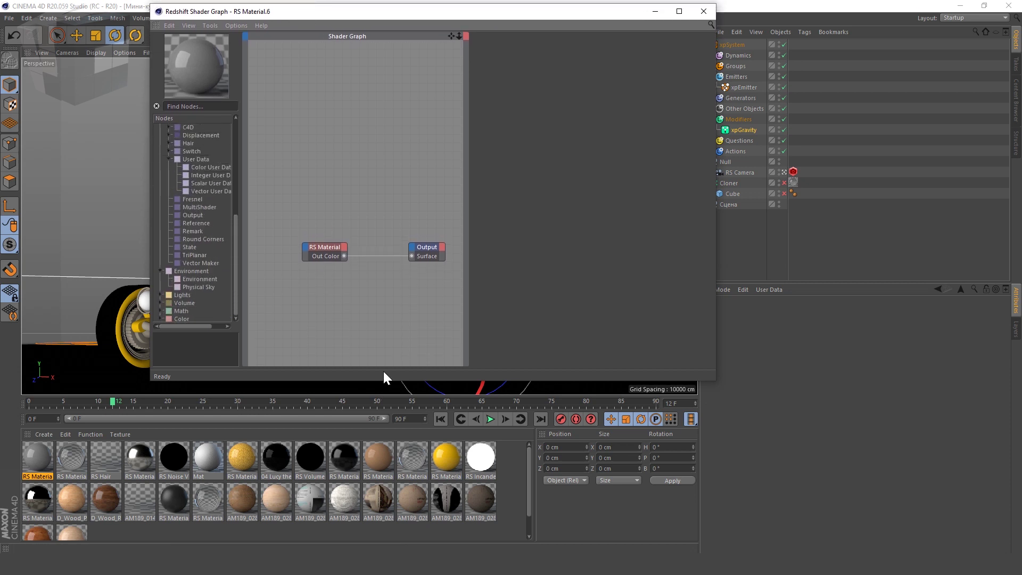
drag(387, 381, 379, 552)
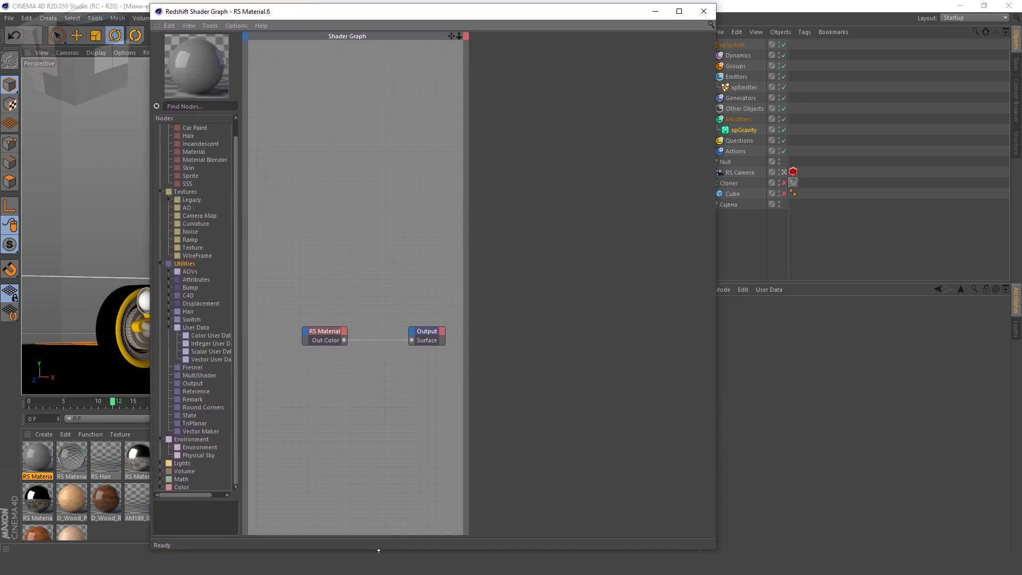